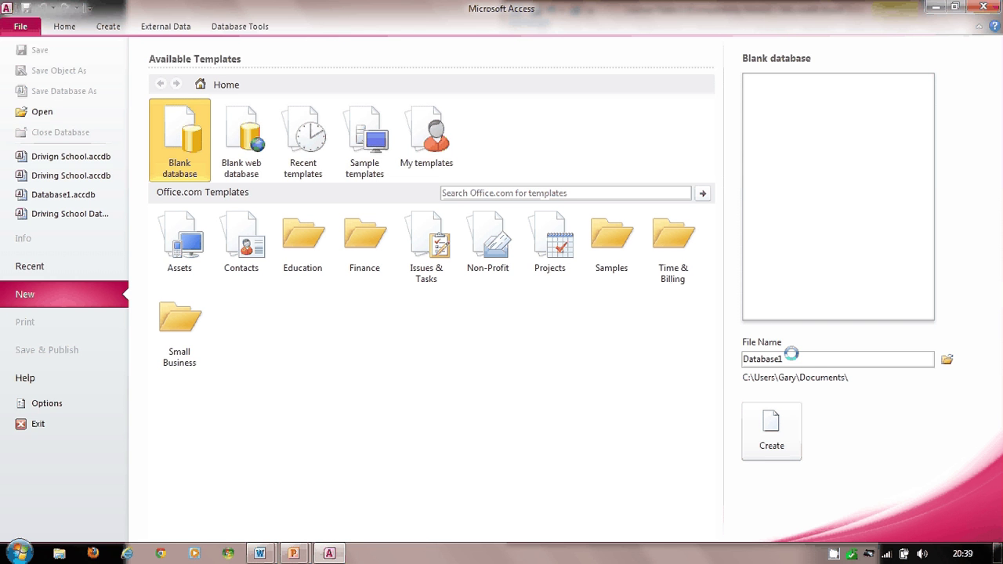
Create a blank database named Driving School Database in the Driving School Database folder under My Documents.
left_click_drag(786, 359, 736, 354)
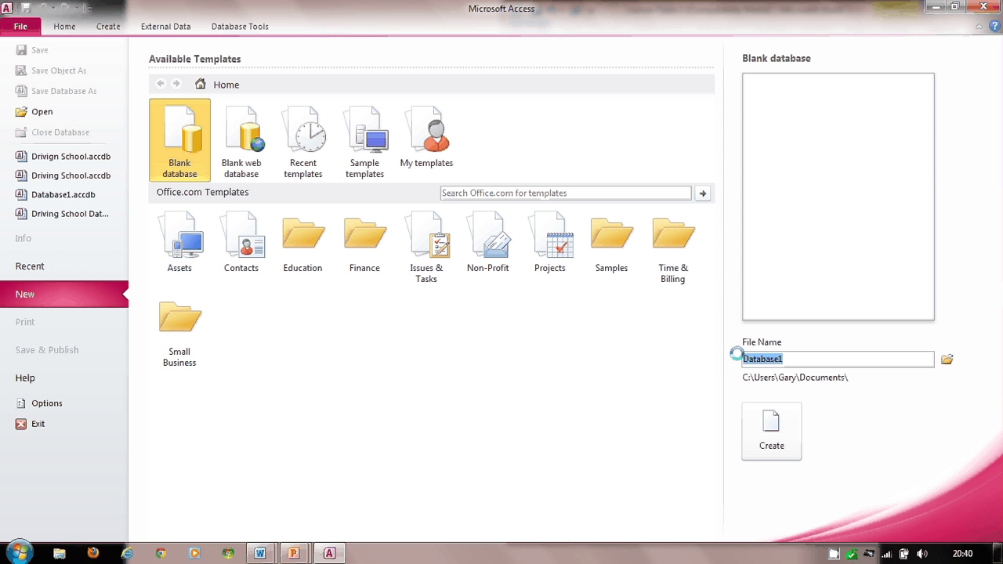
left_click(949, 359)
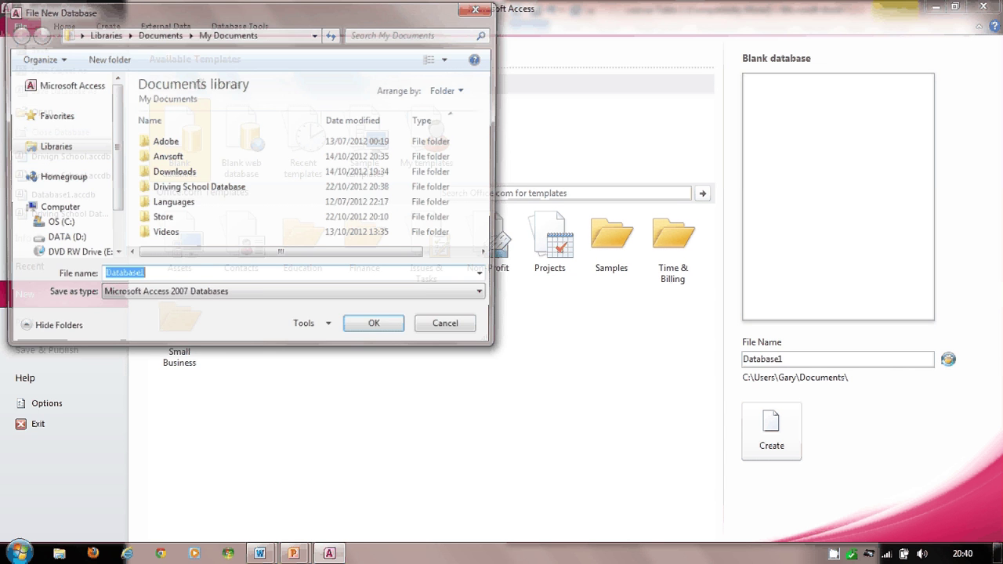
left_click(216, 188)
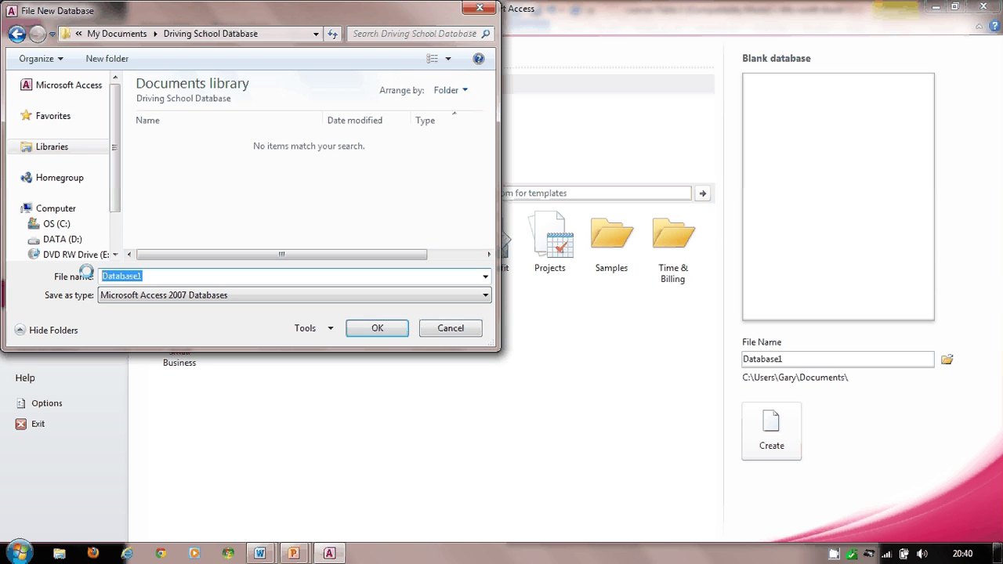
type("Dri")
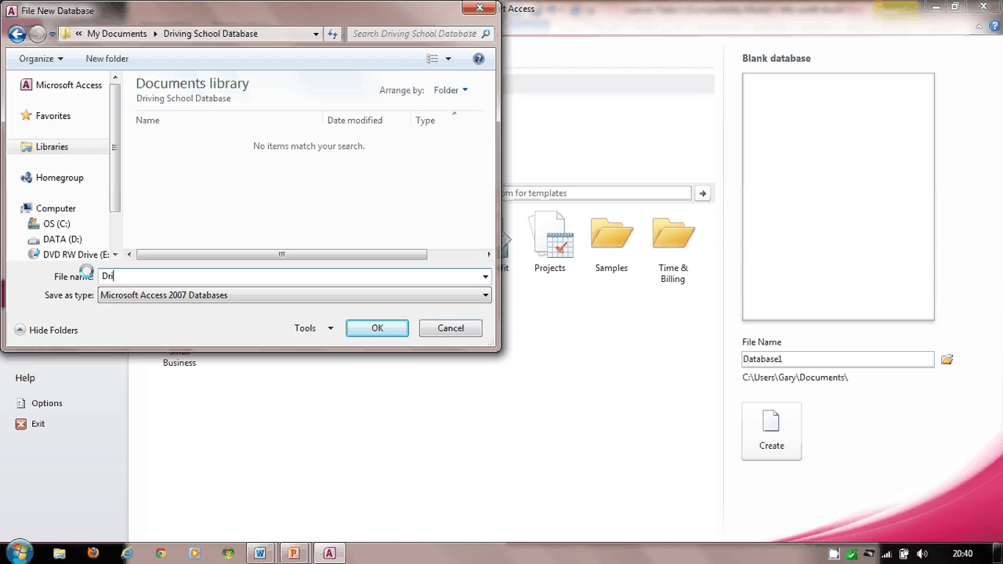
type("ving School")
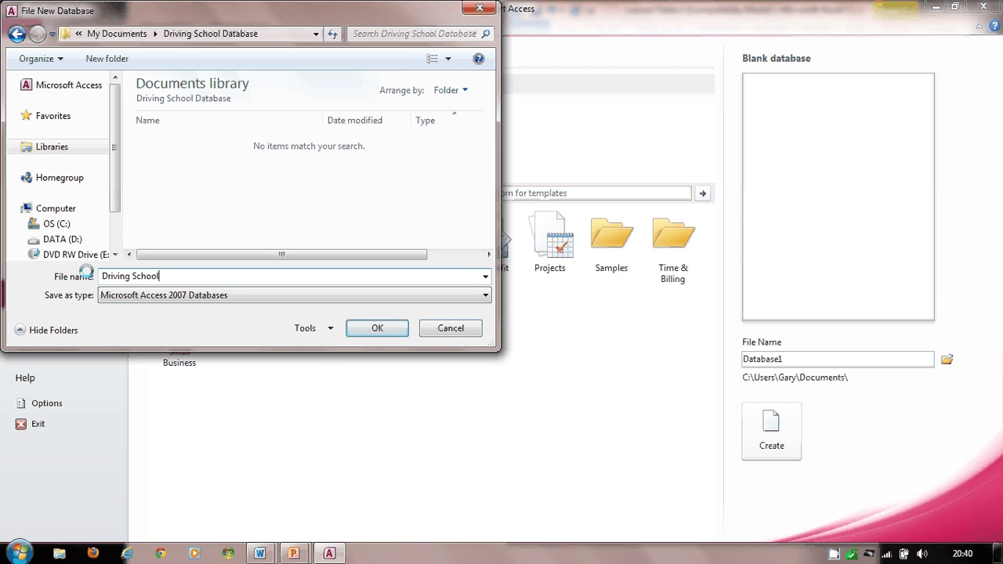
type(" Database")
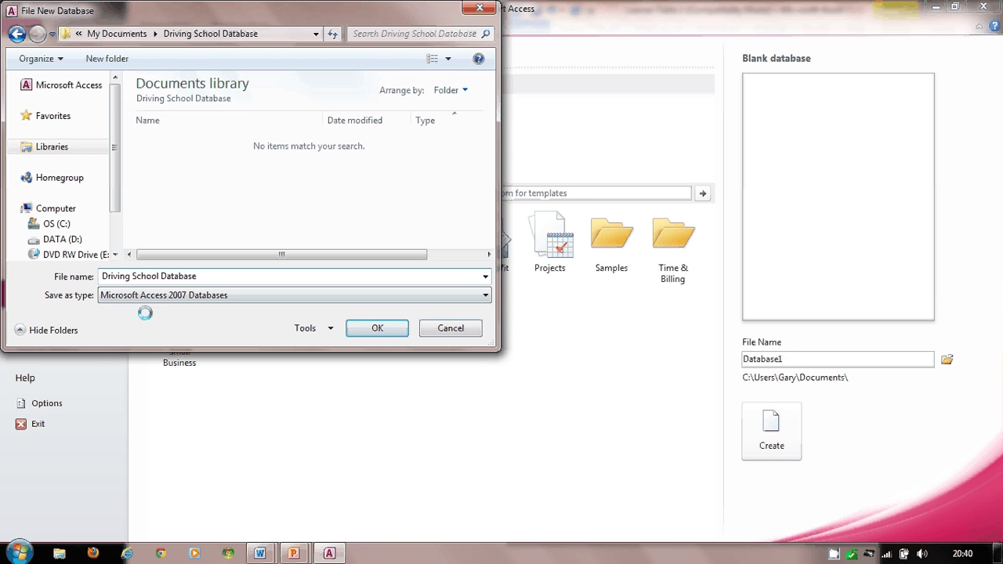
left_click(370, 328)
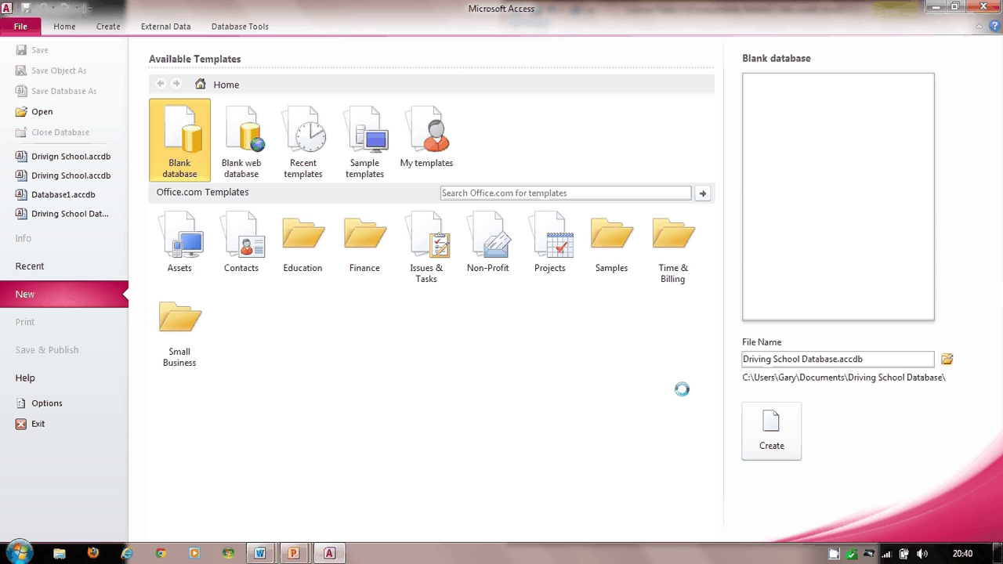
left_click(759, 423)
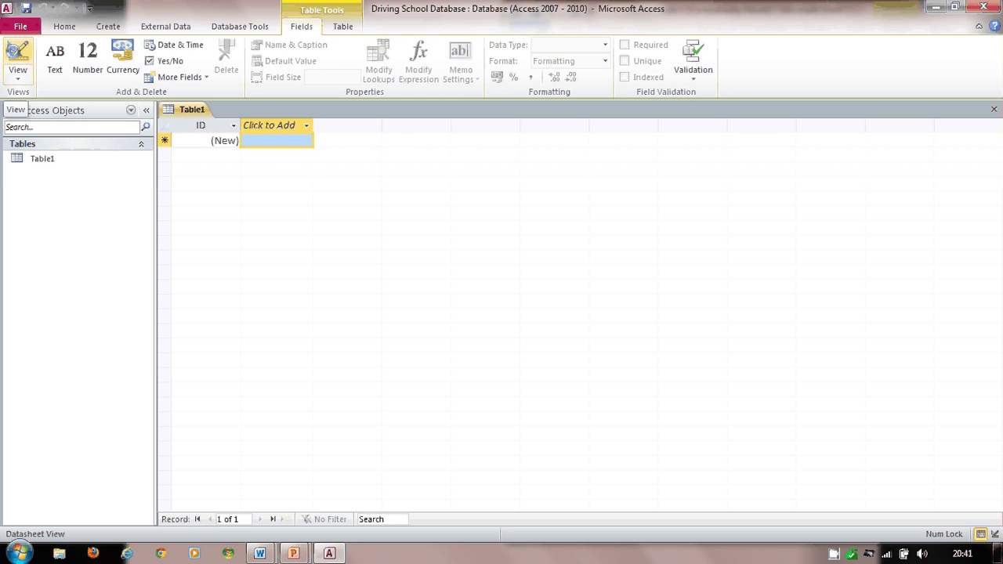
Switch the new table to Design view, saving it as tbl_learner.
left_click(17, 51)
left_click(17, 55)
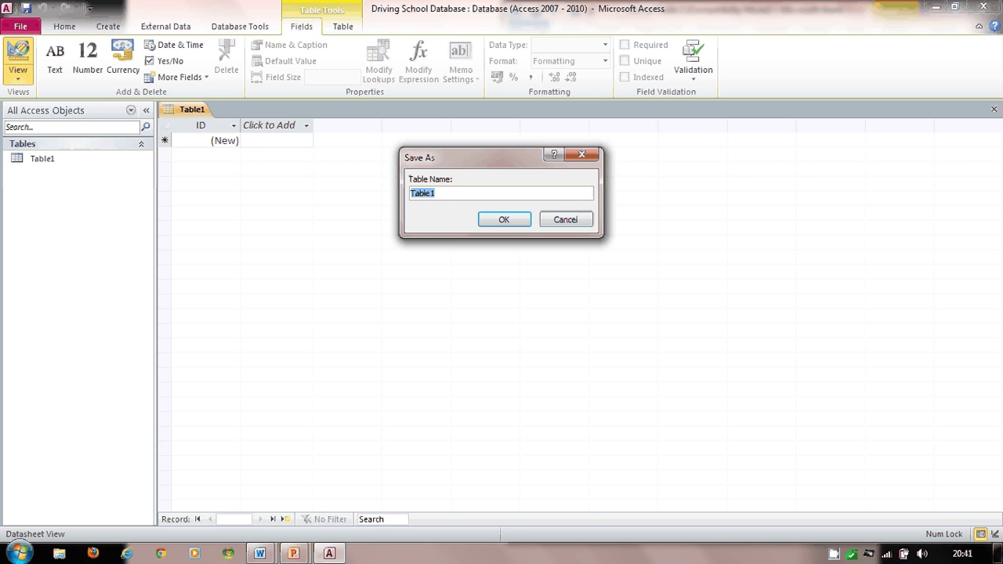
type("t")
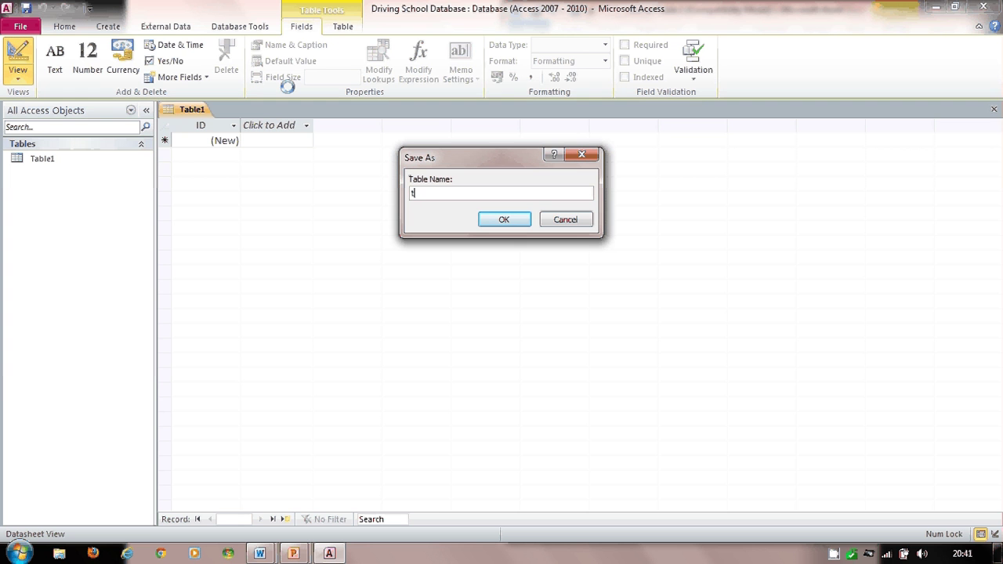
type("bl_learner")
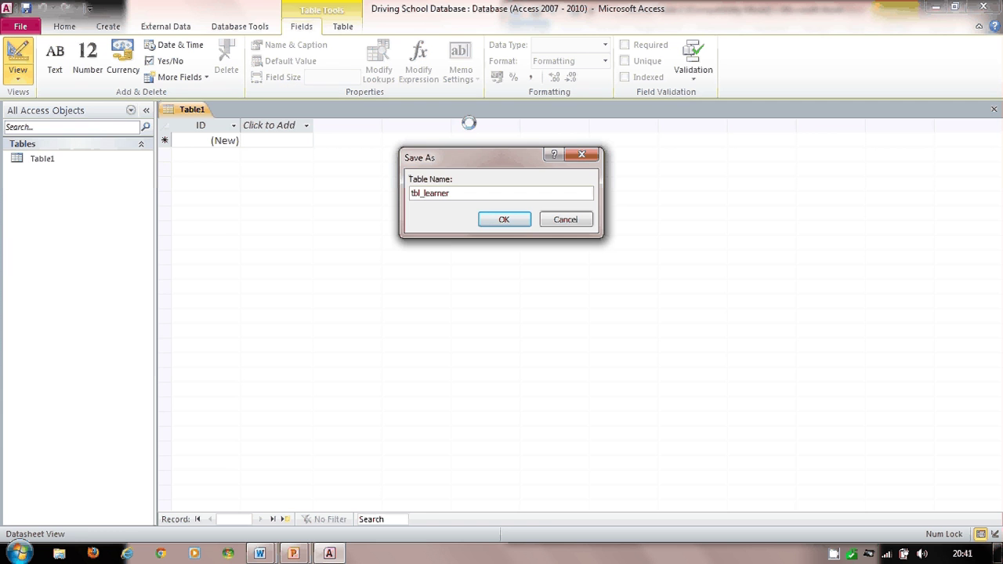
left_click(497, 217)
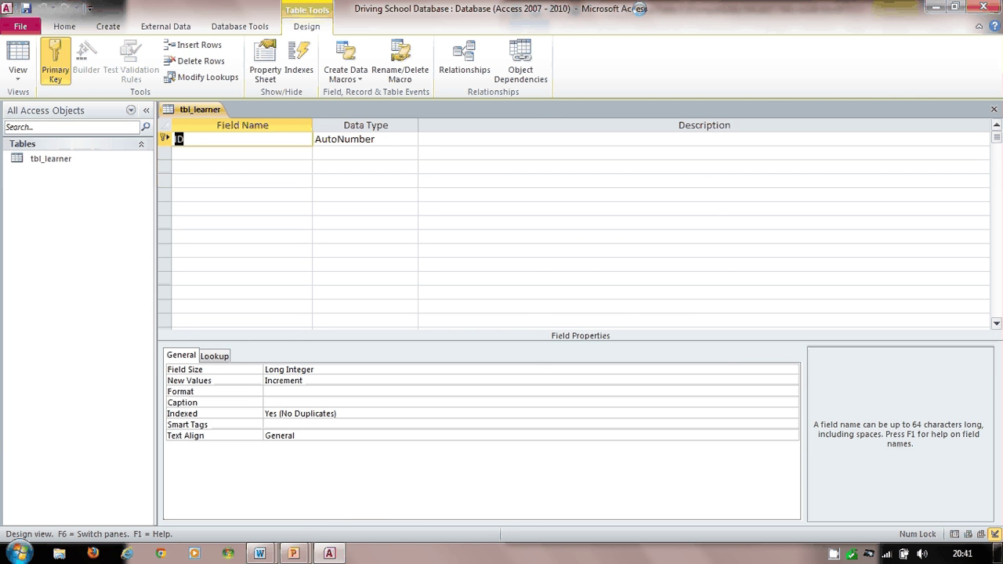
With the database placed beside the Word field specification, rename the primary key field as learner_id and check its data type options.
left_click_drag(640, 8, 4, 27)
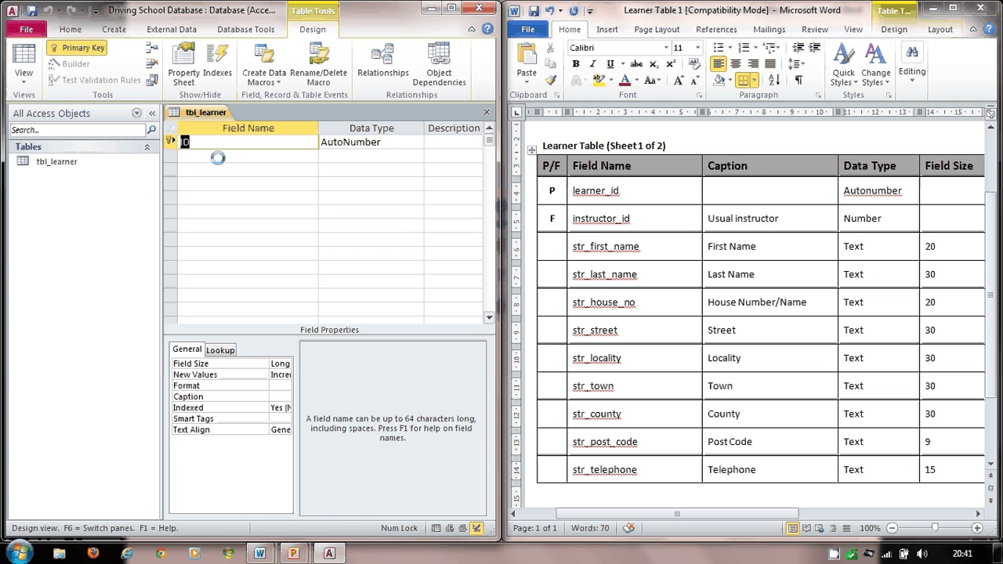
type("learner")
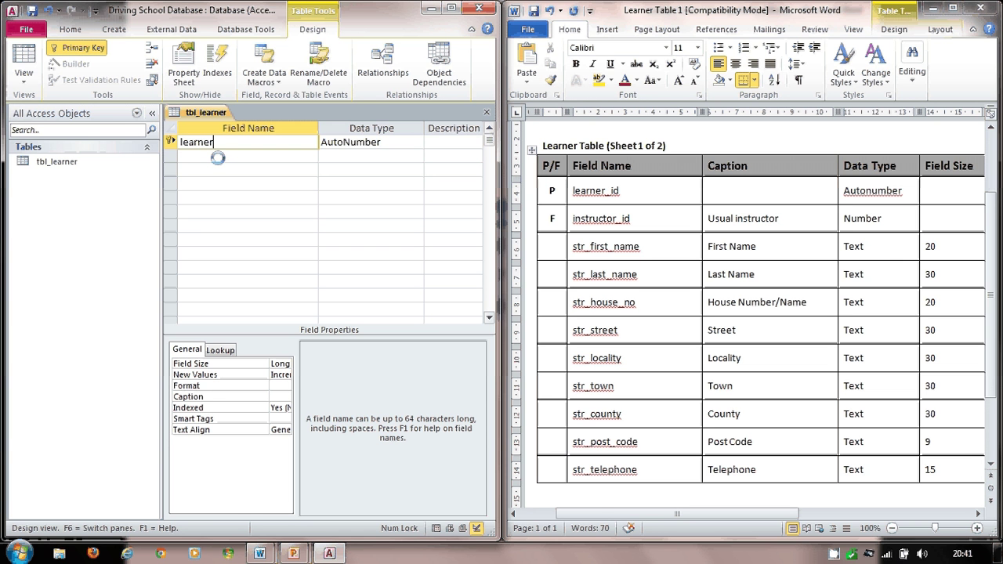
type("_id")
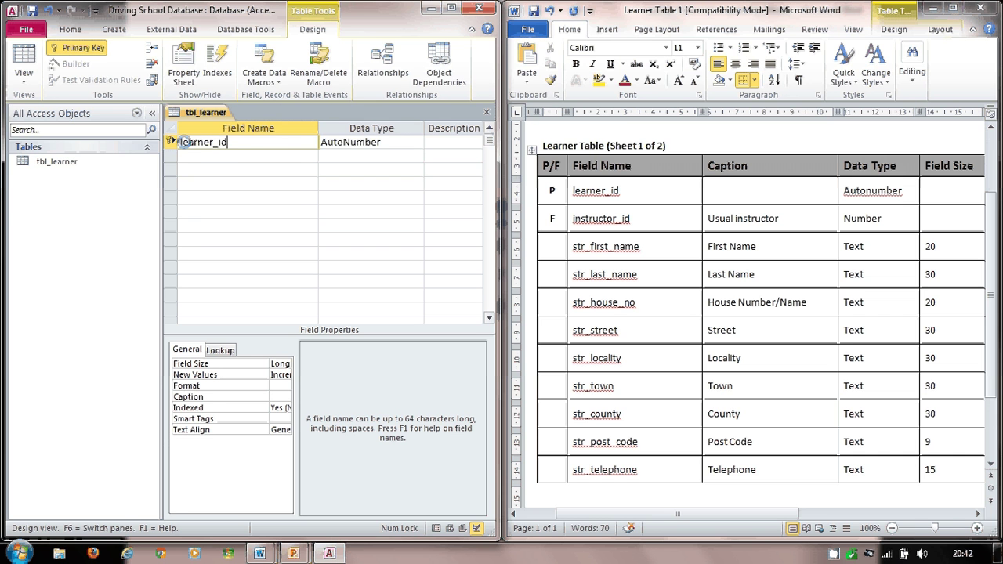
key("super+Up")
left_click(416, 143)
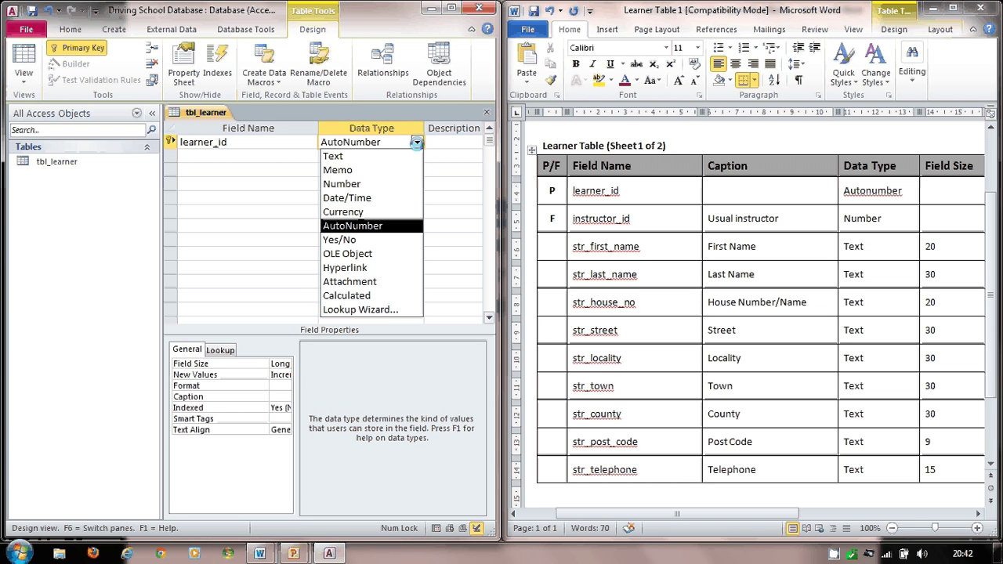
left_click(416, 142)
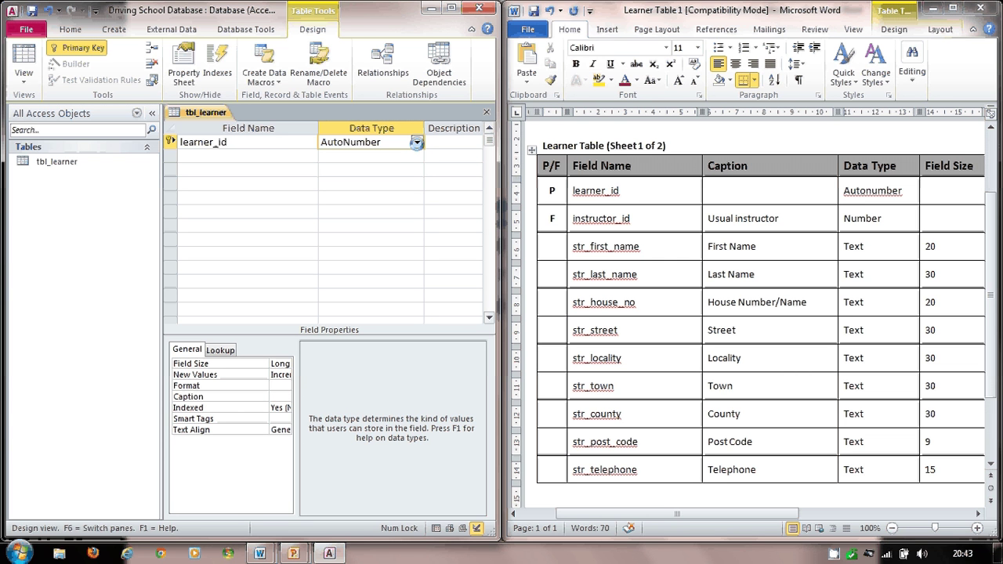
Switch to the PowerPoint slide show to examine how the customer and account tables relate through Customer ID.
key("alt+Tab")
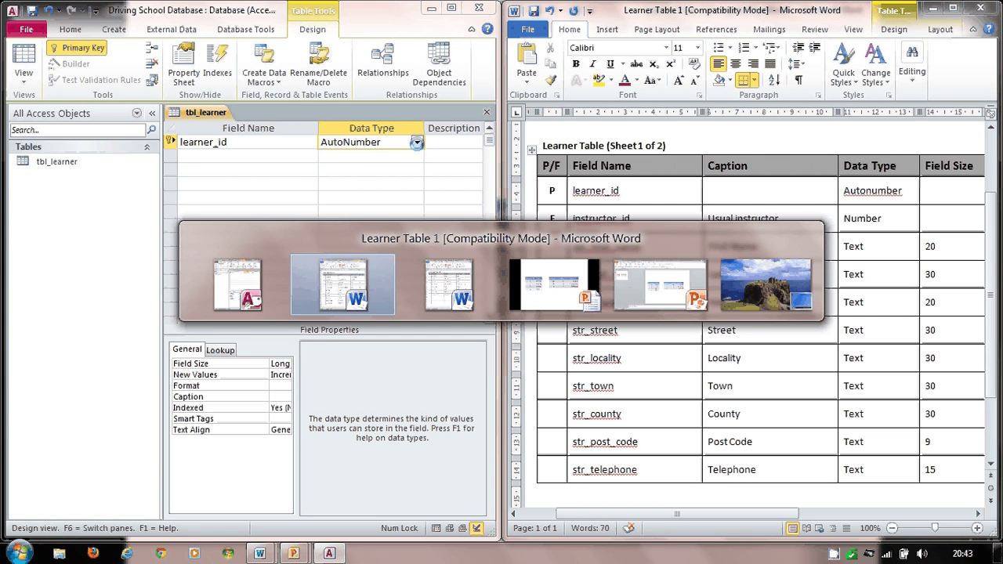
key("alt+Tab")
key("alt+Tab")
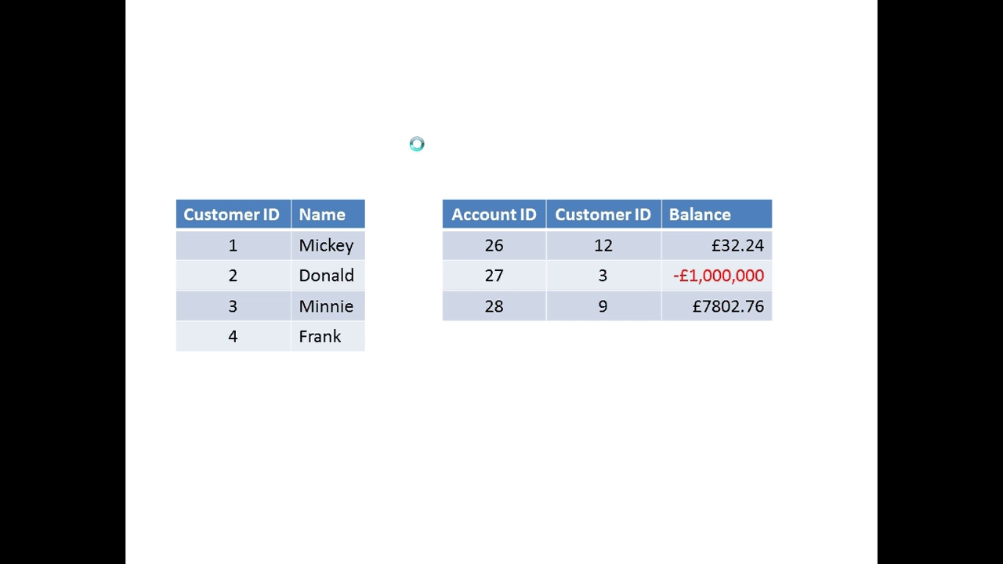
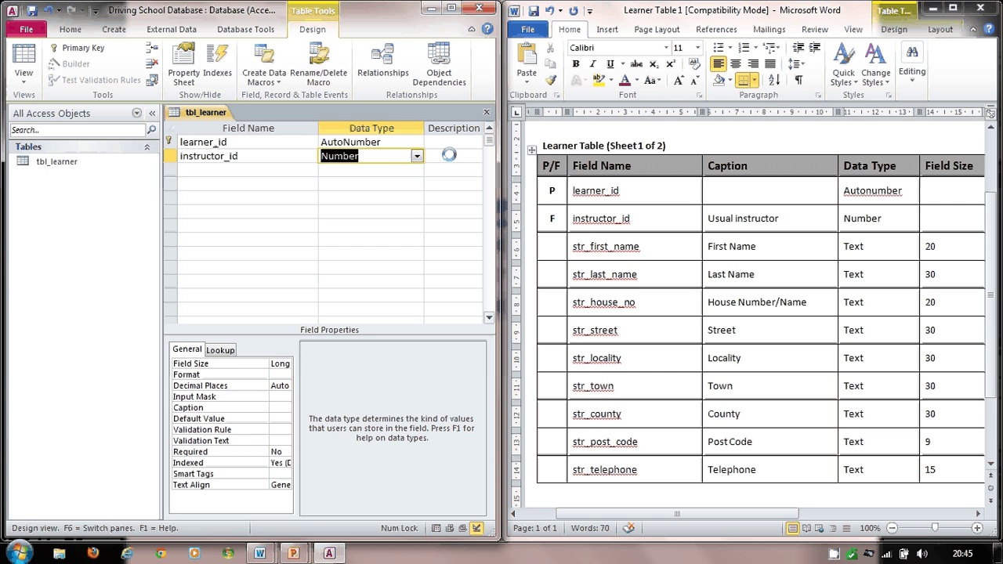
Set the instructor_id description to "Please select the usual instructor for this student" and place the database beside the Word specification again.
left_click(451, 8)
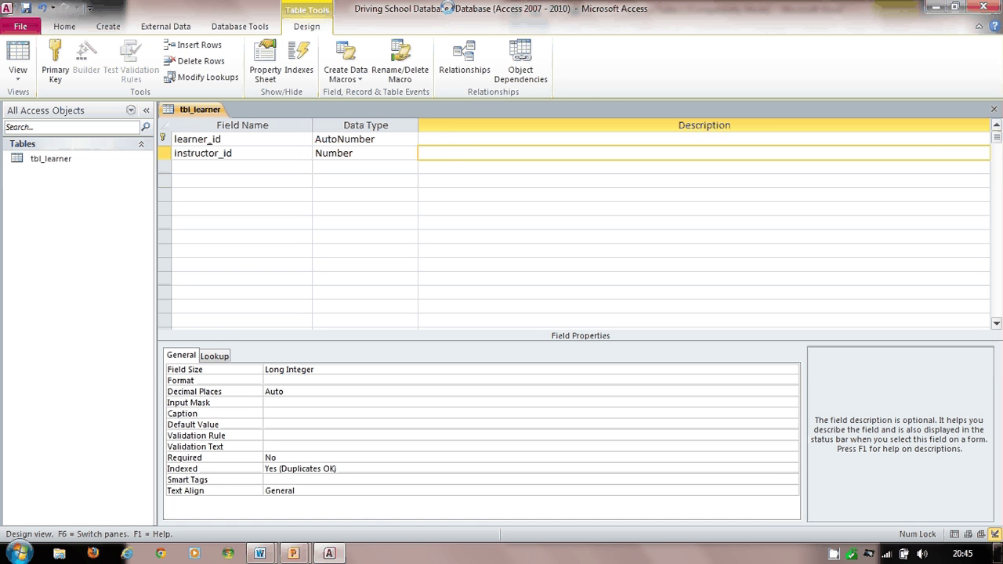
type("This is the usual instructor's name")
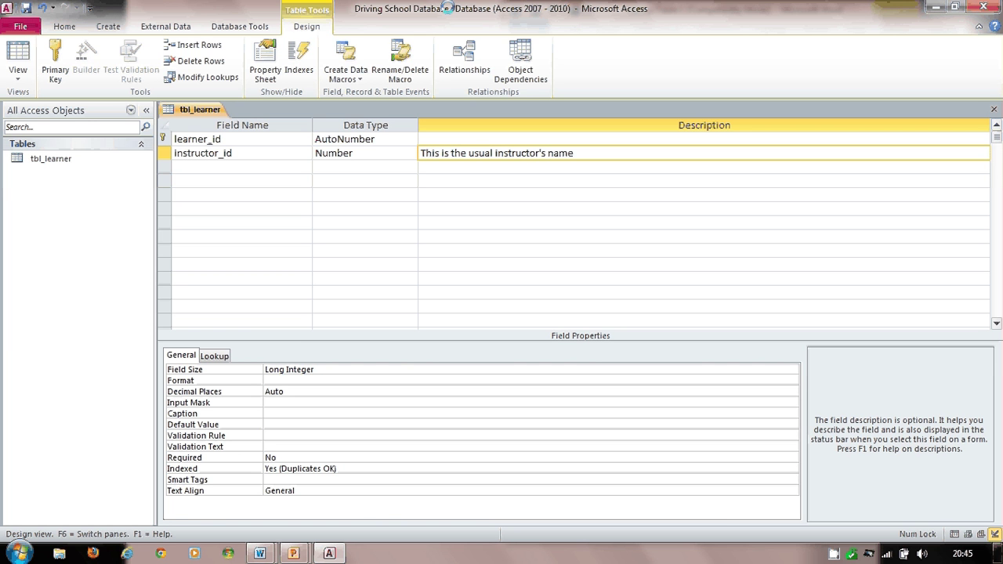
key("shift+Home")
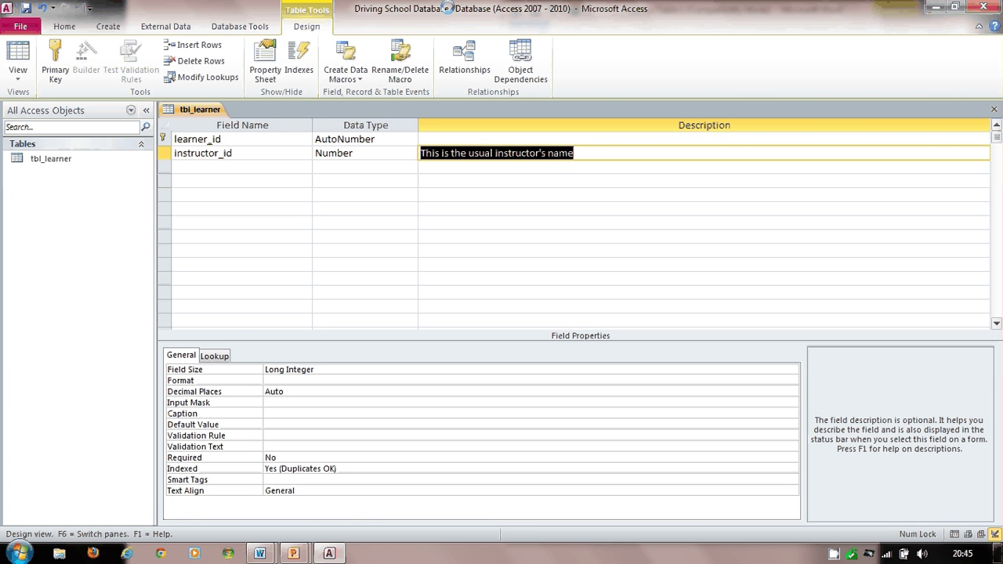
type("Please")
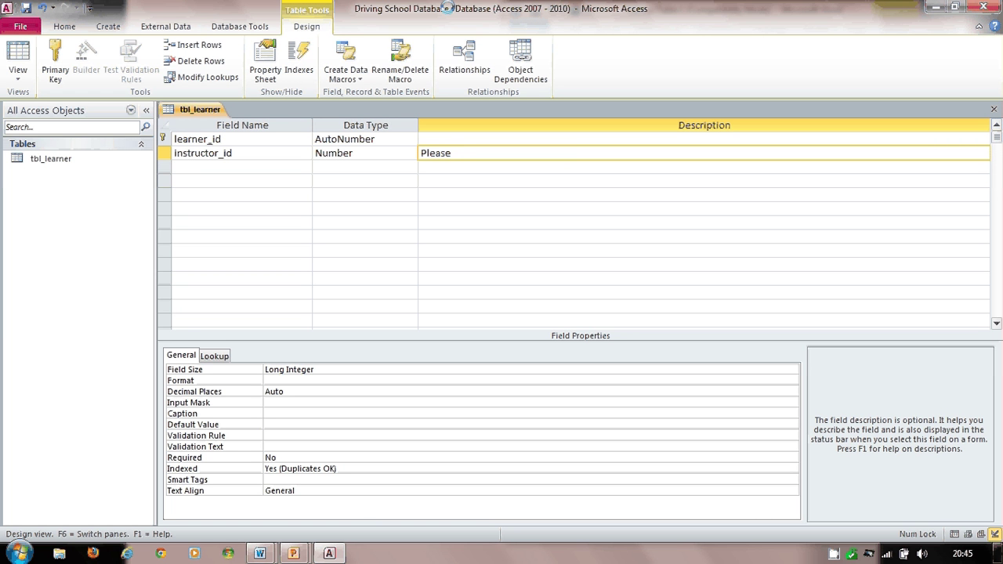
type(" select the usual ins")
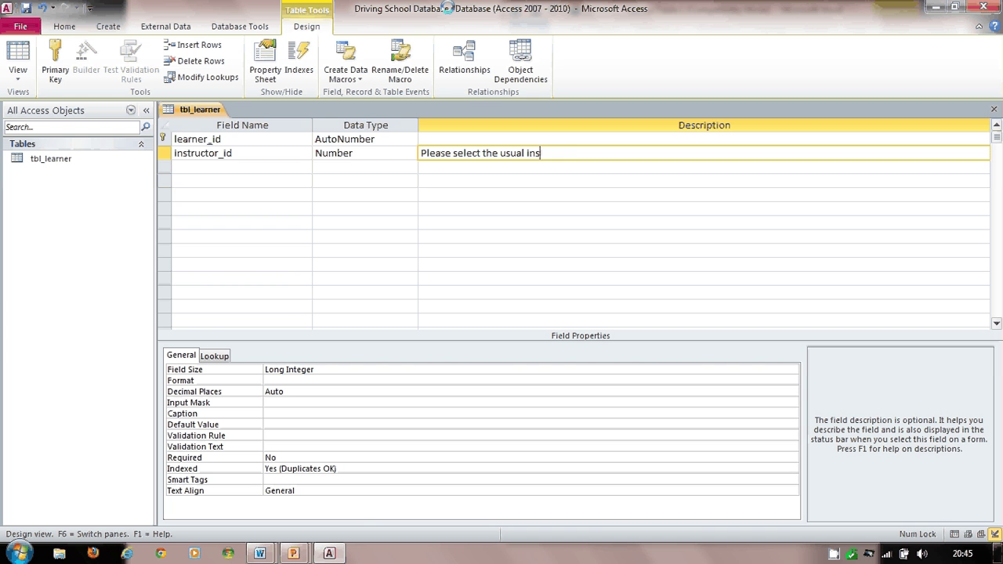
type("tructor for this student")
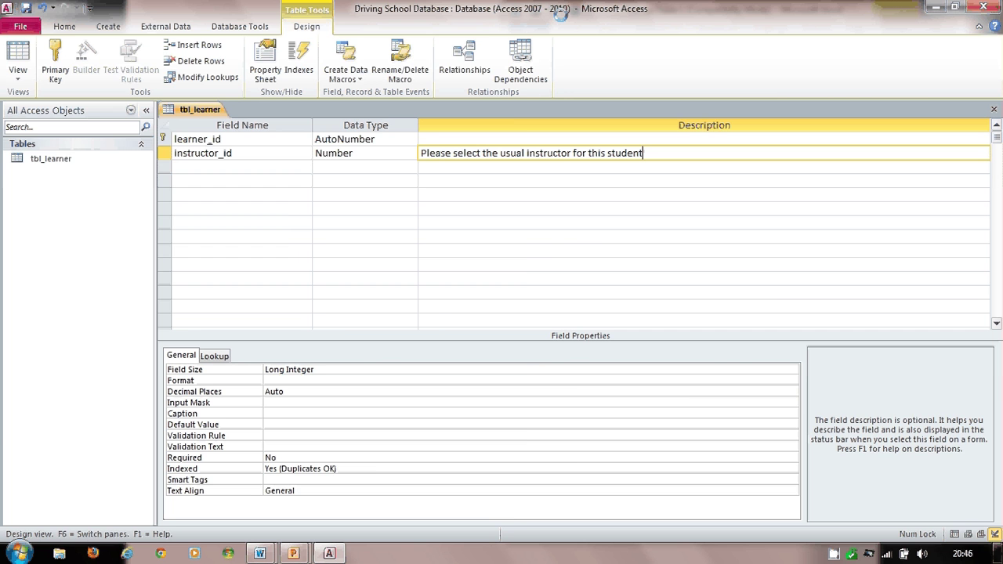
left_click_drag(560, 14, 1, 87)
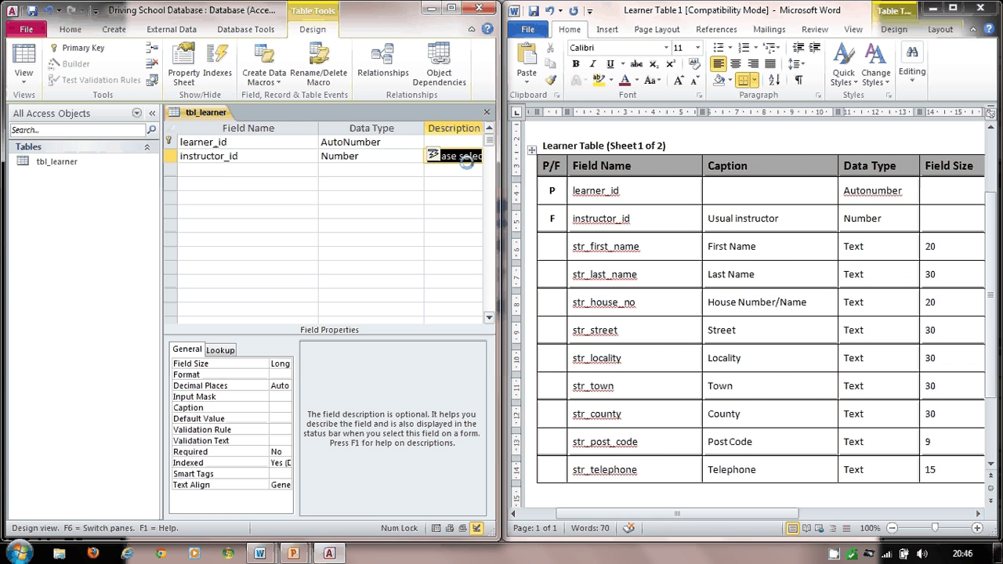
left_click(282, 169)
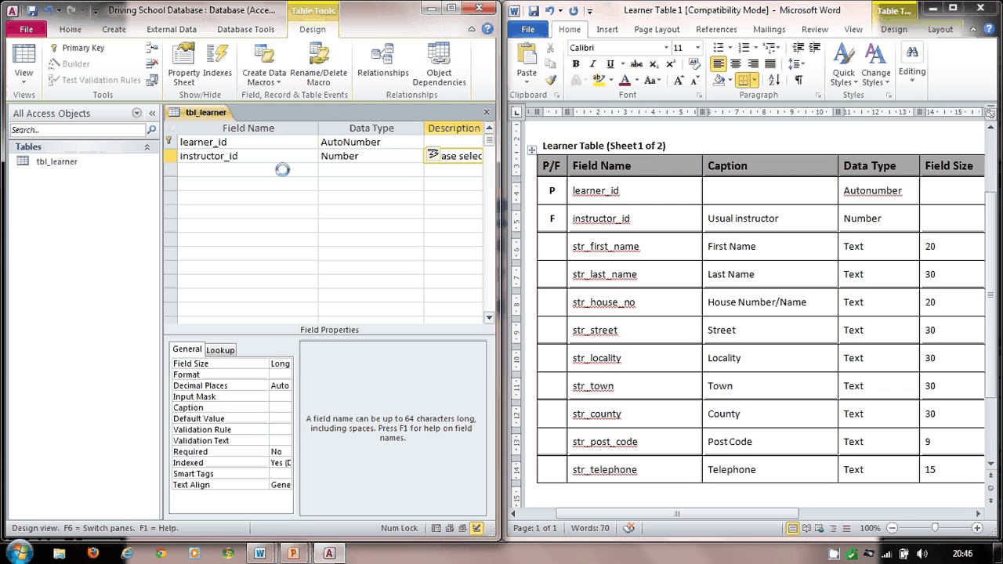
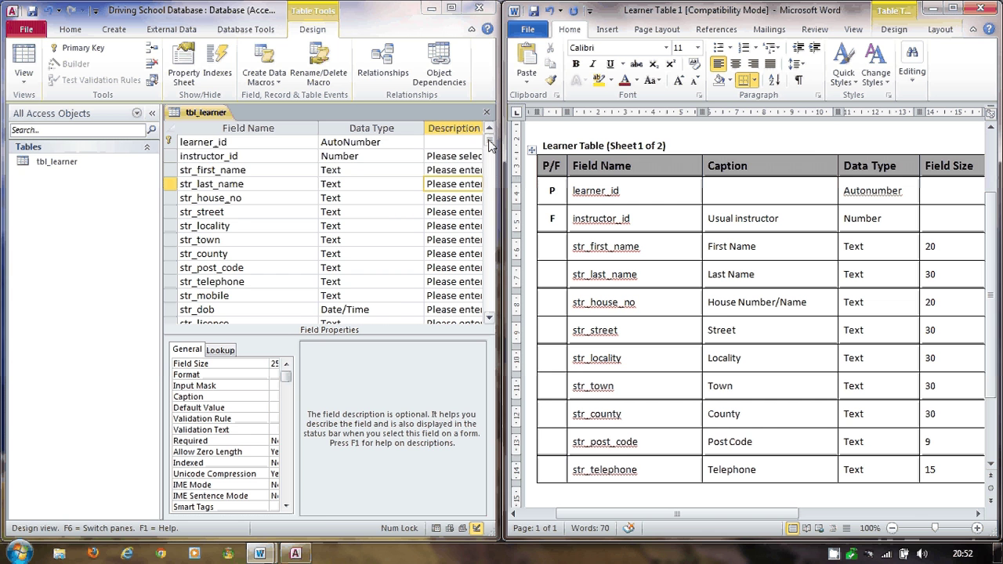
Review all field names, data types and descriptions in tbl_learner down to str_transmission with the database window maximized.
left_click_drag(491, 145, 500, 194)
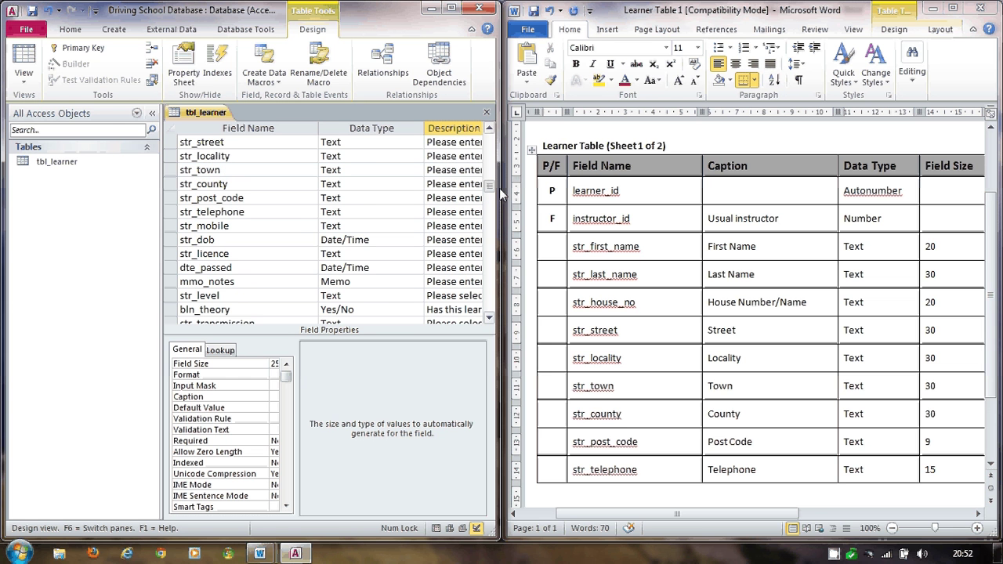
left_click(452, 8)
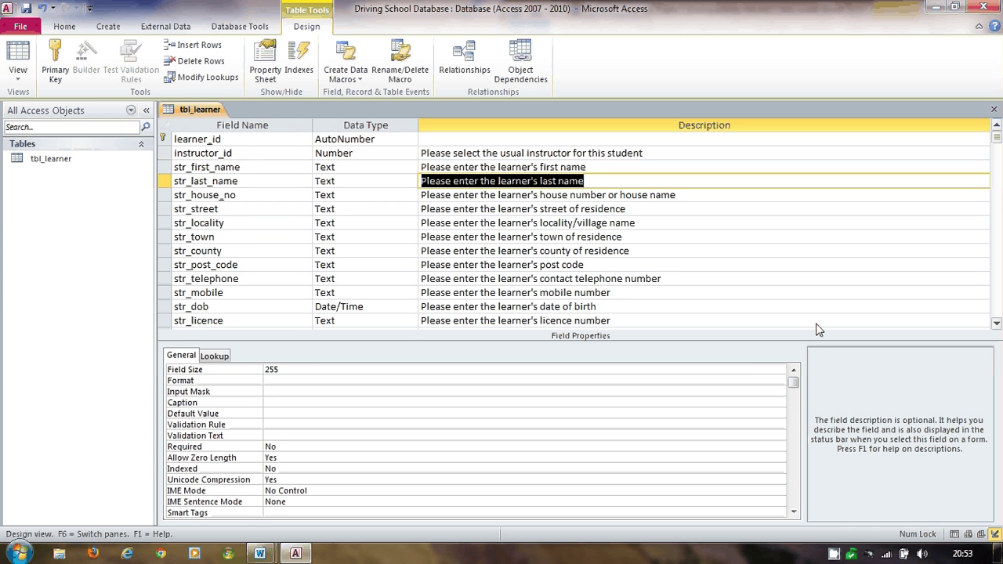
left_click(997, 324)
left_click(997, 324)
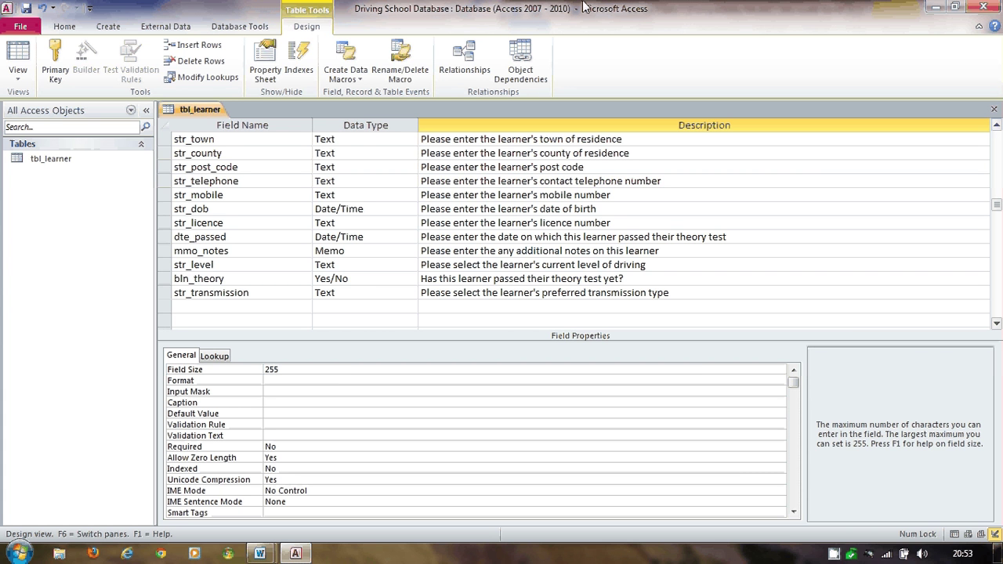
Place the database beside Word and switch to the Learner Table 2 document to examine its field sizes and Notes column.
left_click_drag(584, 7, 0, 237)
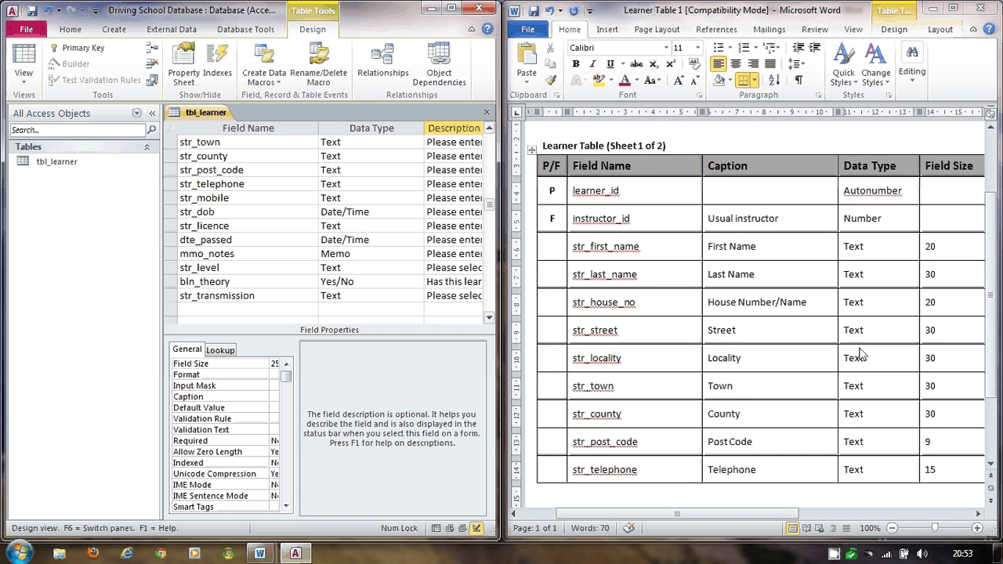
left_click(266, 554)
left_click(329, 483)
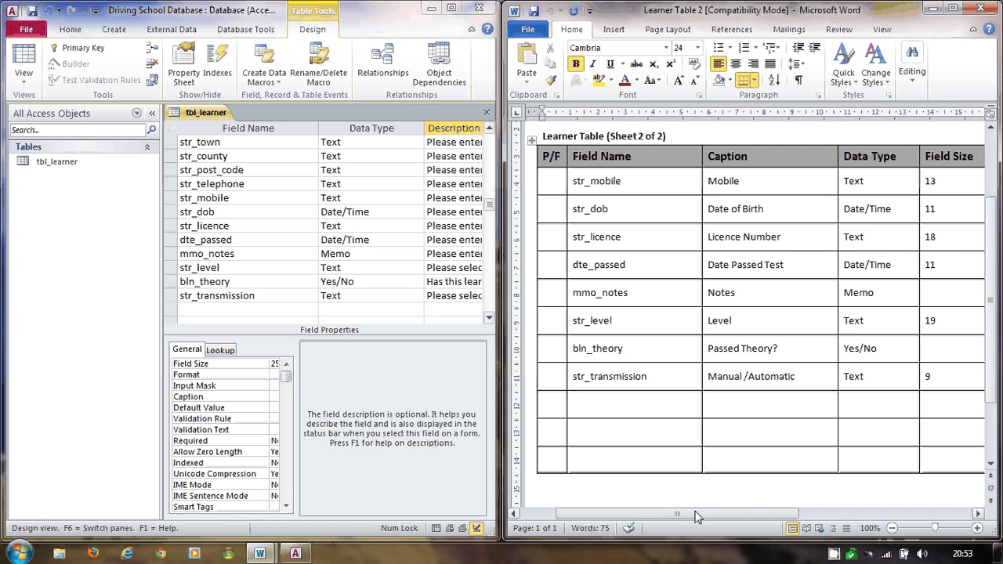
left_click_drag(697, 517, 496, 48)
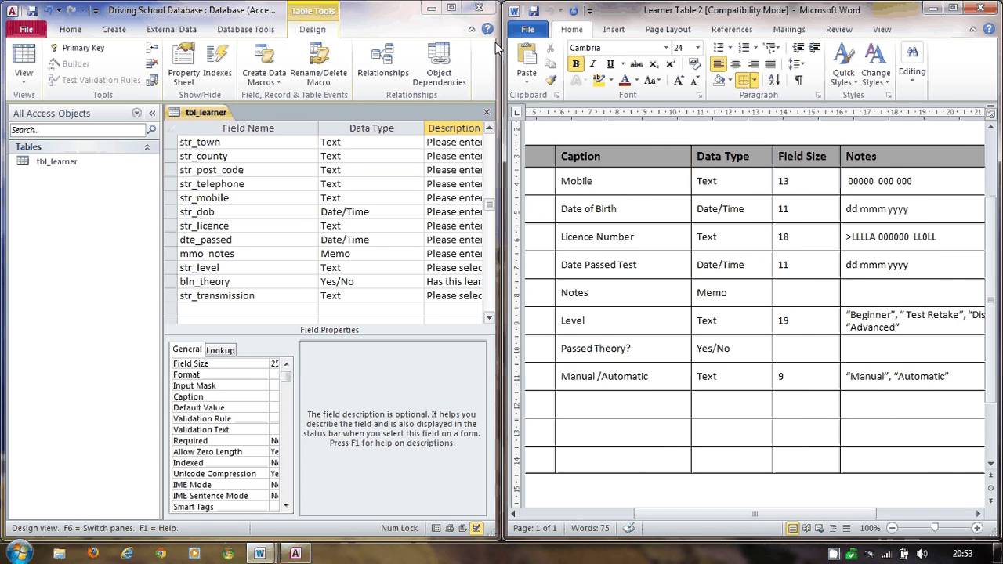
Maximize the database window, open the str_first_name caption for editing, and bring up the Learner Table 1 Word document to examine its captions.
key("super+Up")
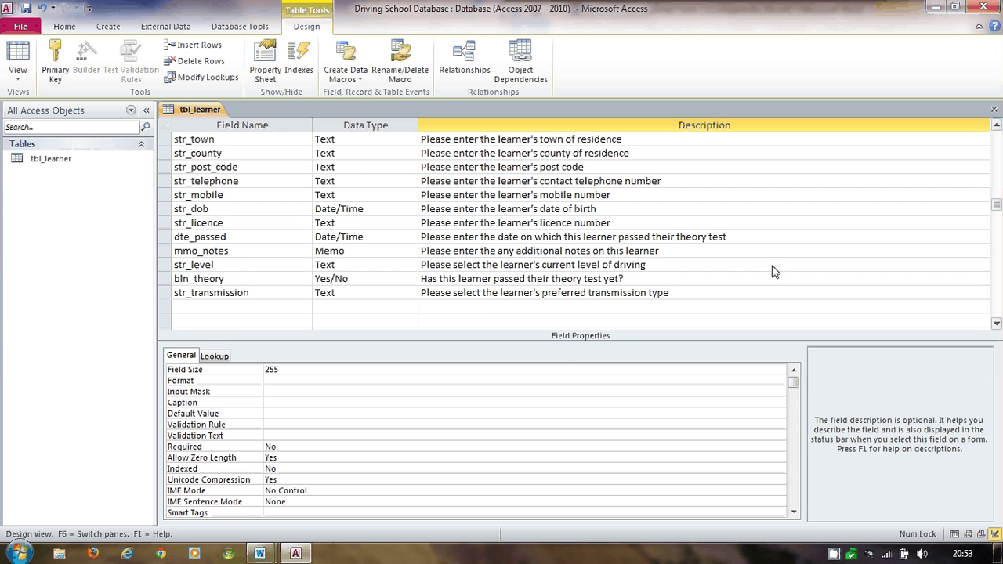
left_click(997, 127)
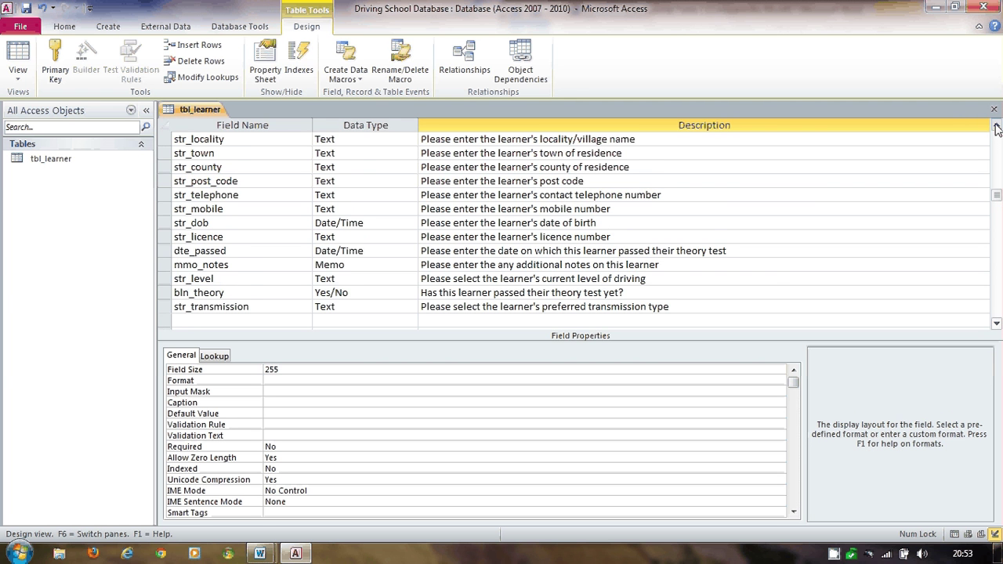
scroll(499, 161, "up", 2)
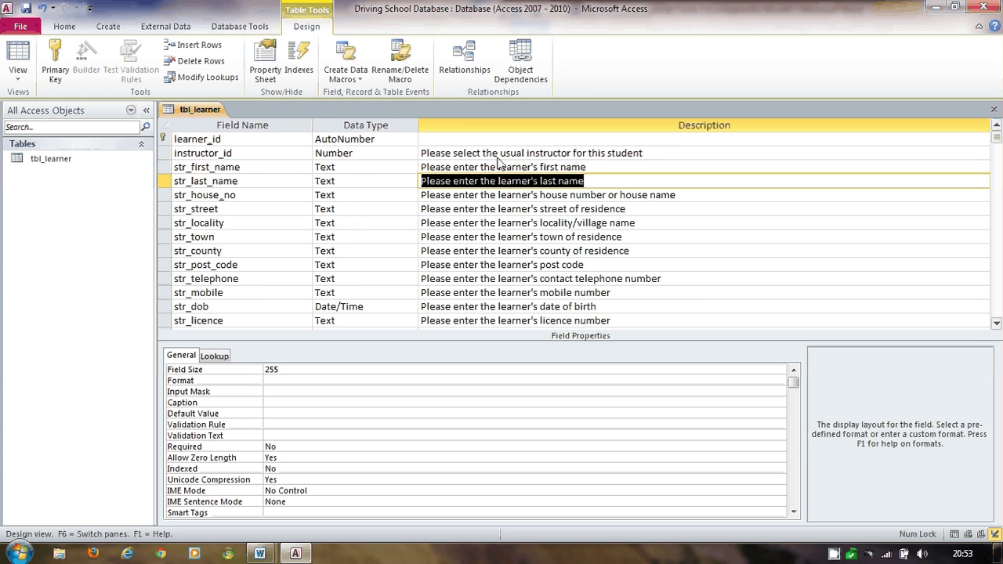
left_click(263, 170)
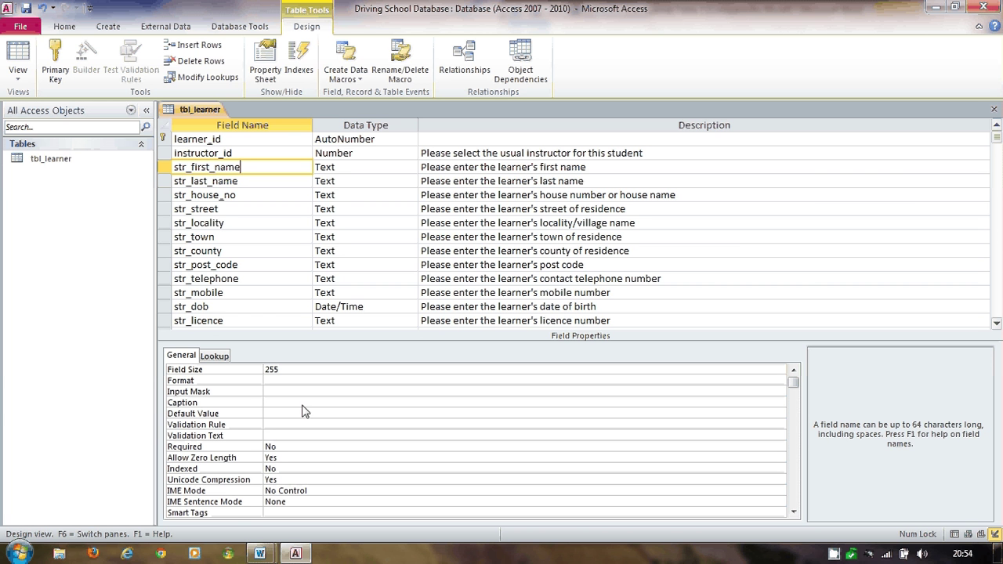
left_click(279, 404)
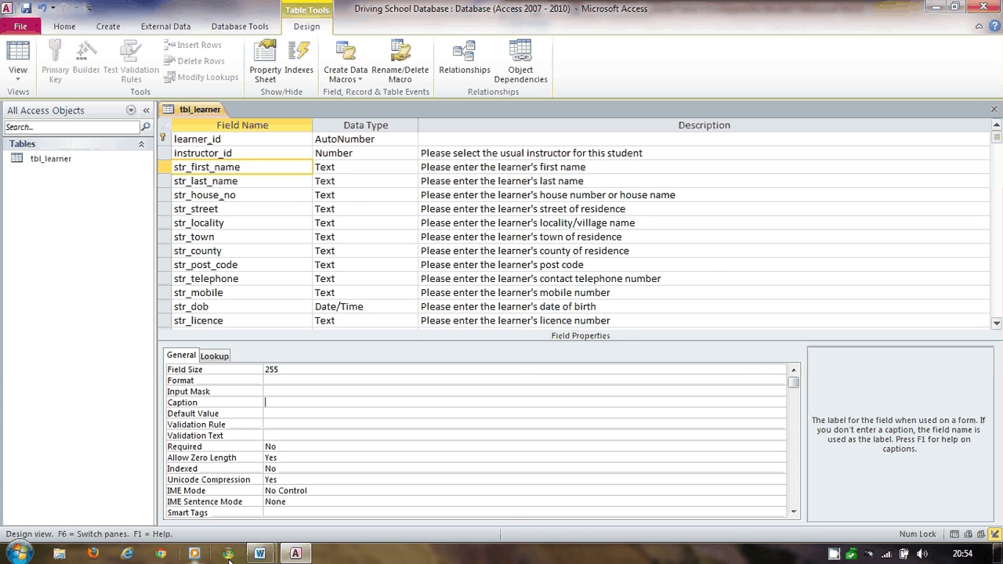
mouse_move(260, 554)
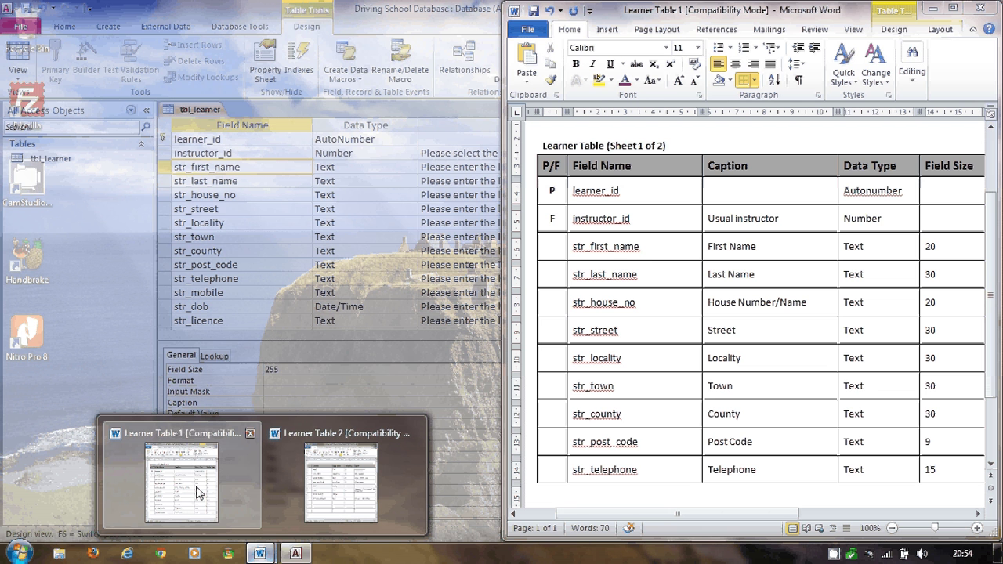
left_click(198, 492)
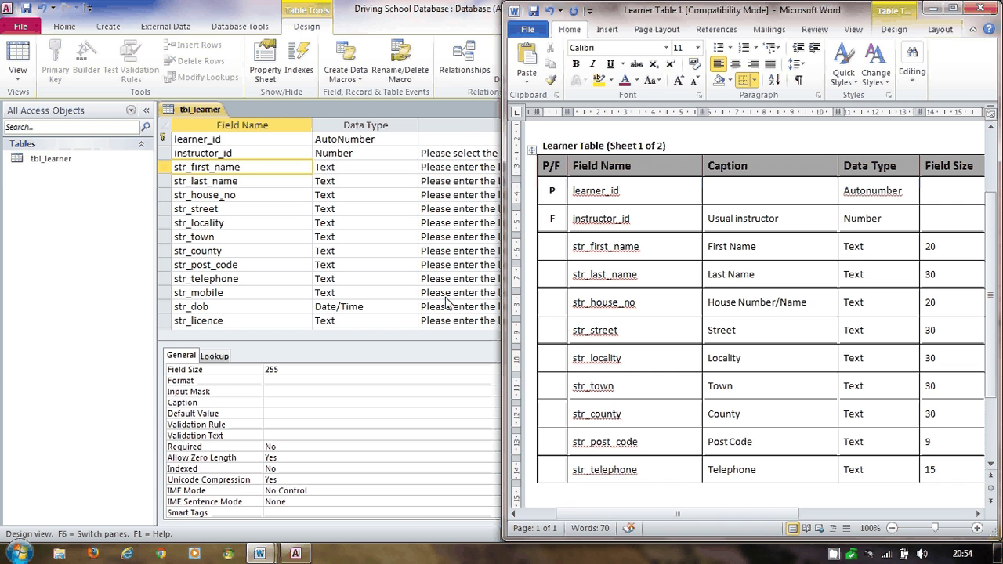
Set the caption of the instructor_id field to "Usual Instructor".
left_click(231, 154)
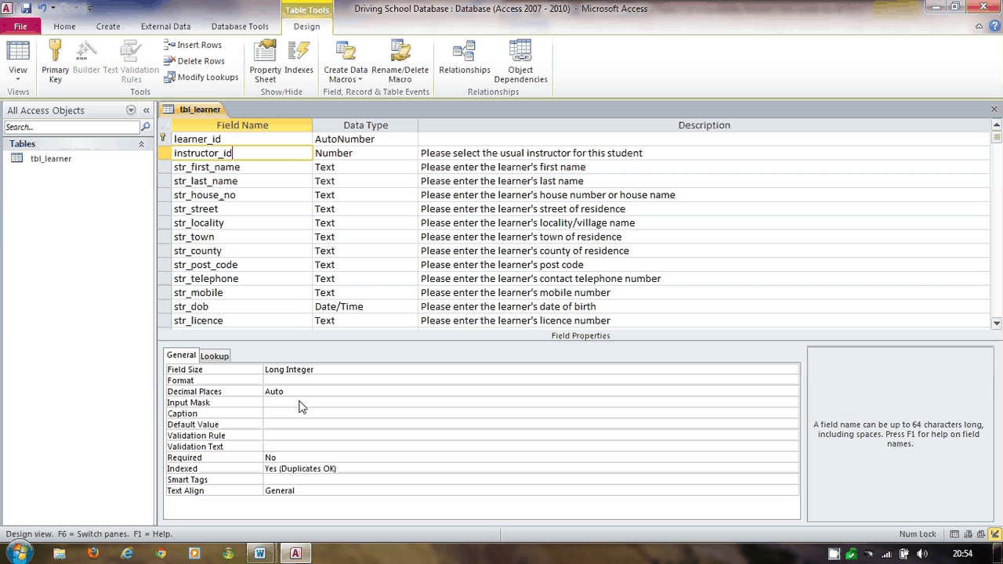
left_click(292, 414)
type("Usual")
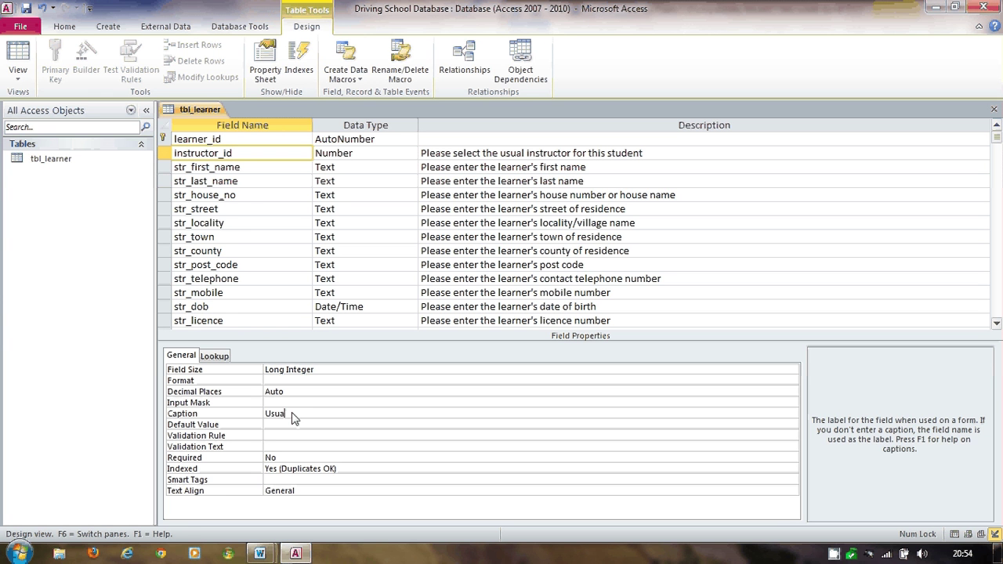
type(" Instructor")
left_click(298, 415)
key("BackSpace")
type("n")
Set the caption of the str_first_name field to "First Name".
left_click(228, 167)
left_click(280, 404)
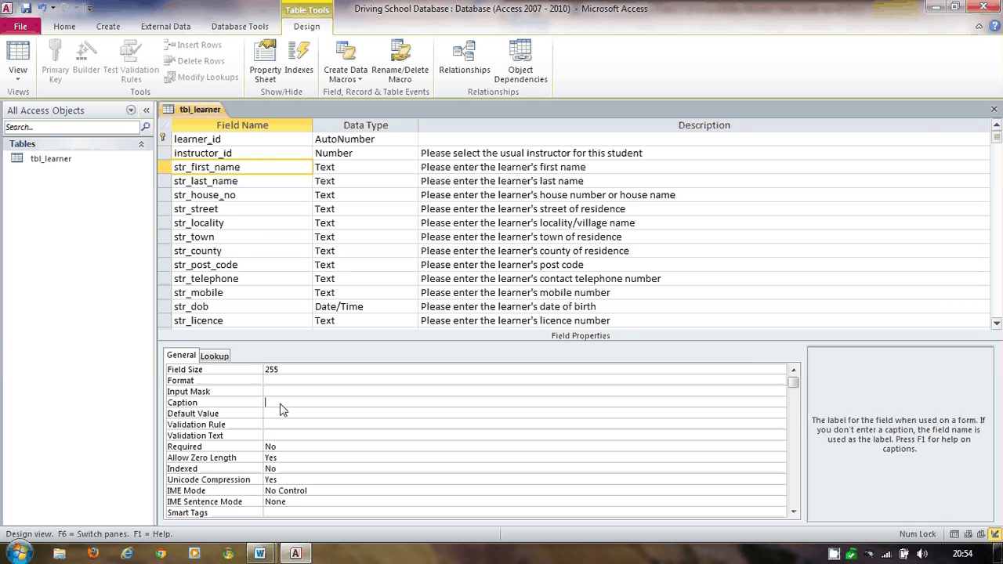
type("First Name")
Give the str_last_name field the caption "Last Name" and a field size of 30.
left_click(344, 181)
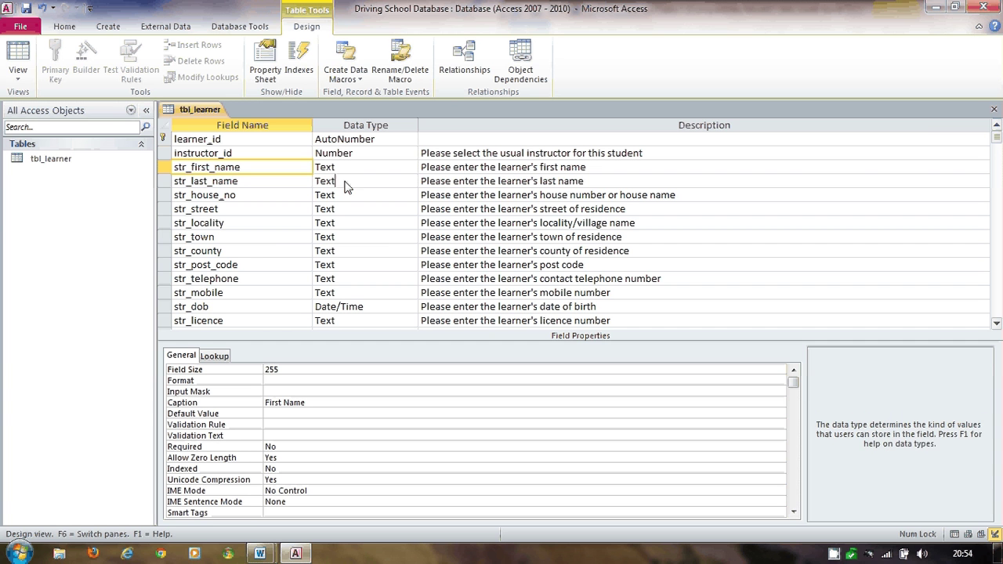
left_click(283, 404)
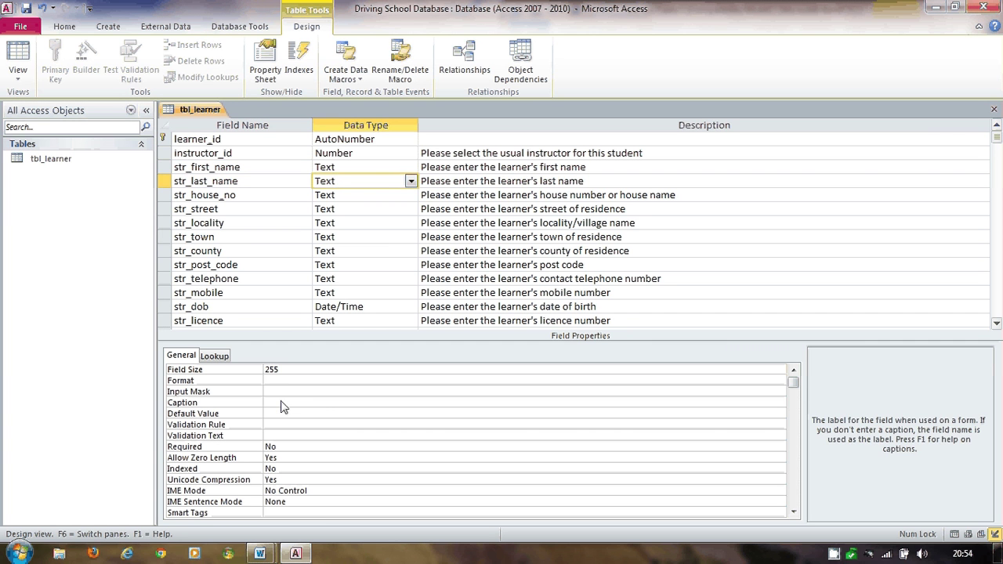
type("Last Name")
left_click(259, 376)
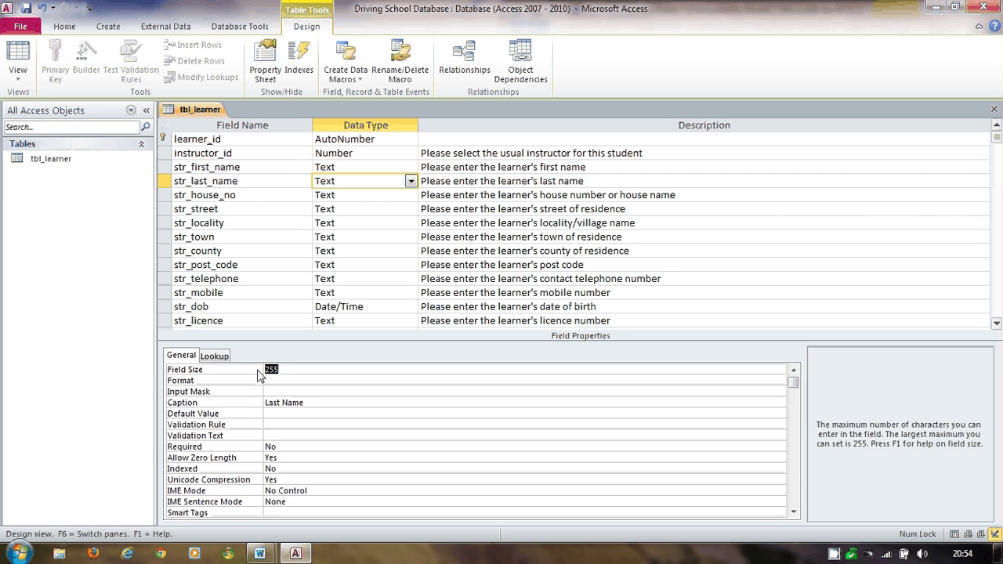
type("30")
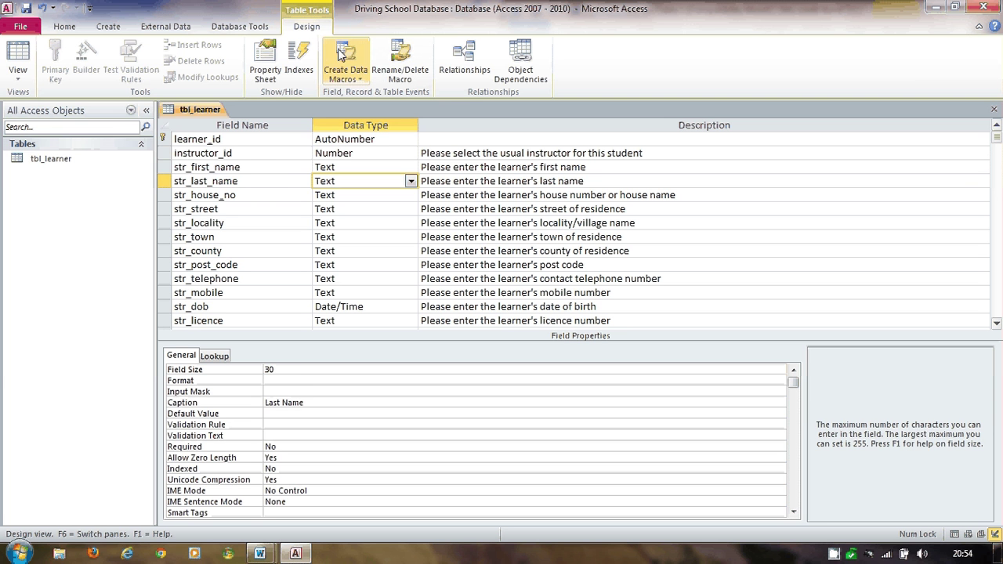
Set the field size of str_first_name to 20.
left_click(240, 167)
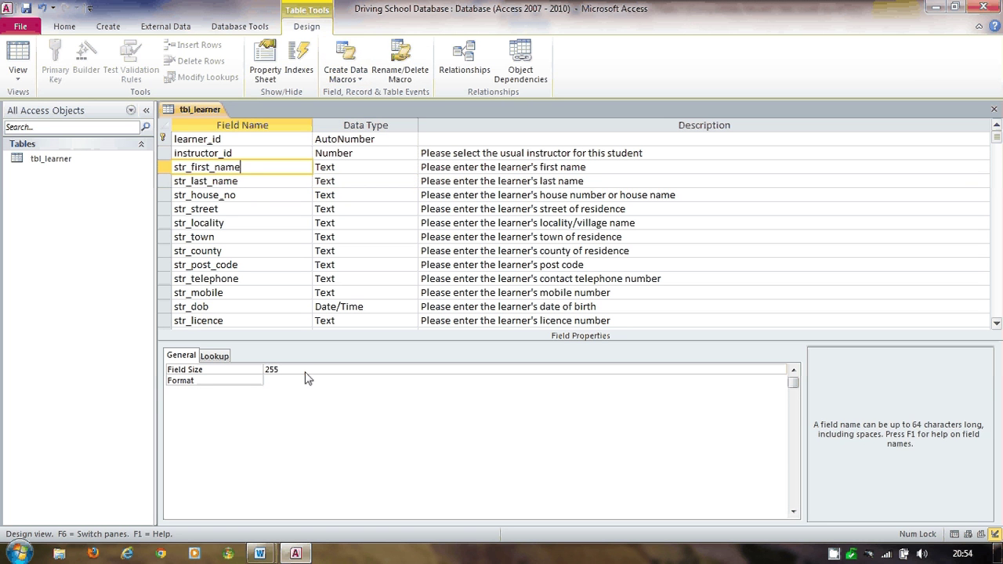
left_click(248, 373)
type("20")
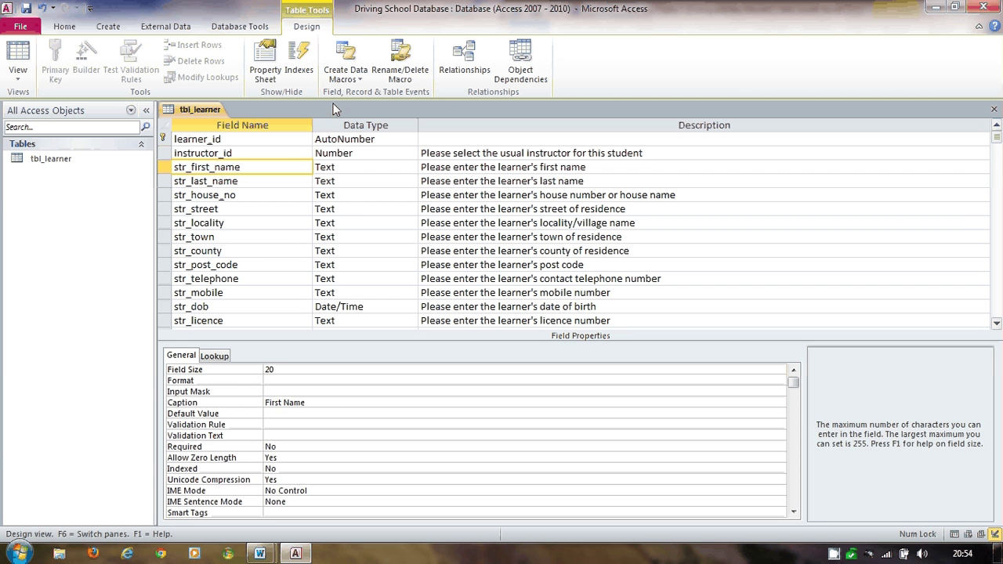
Switch to the Learner Table 1 document in Word and examine its Notes column for the post code and telephone formats.
left_click(305, 153)
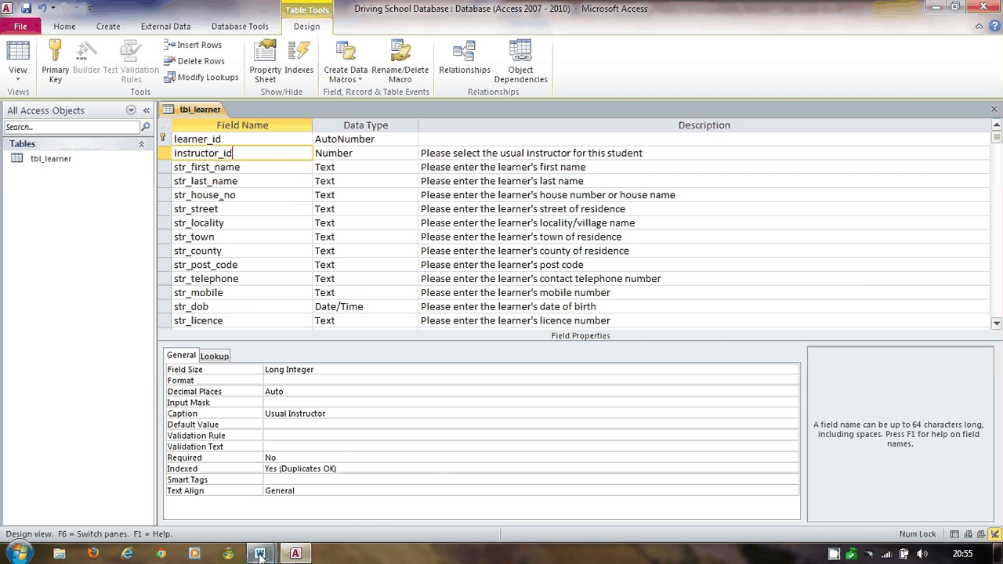
mouse_move(261, 554)
left_click(202, 504)
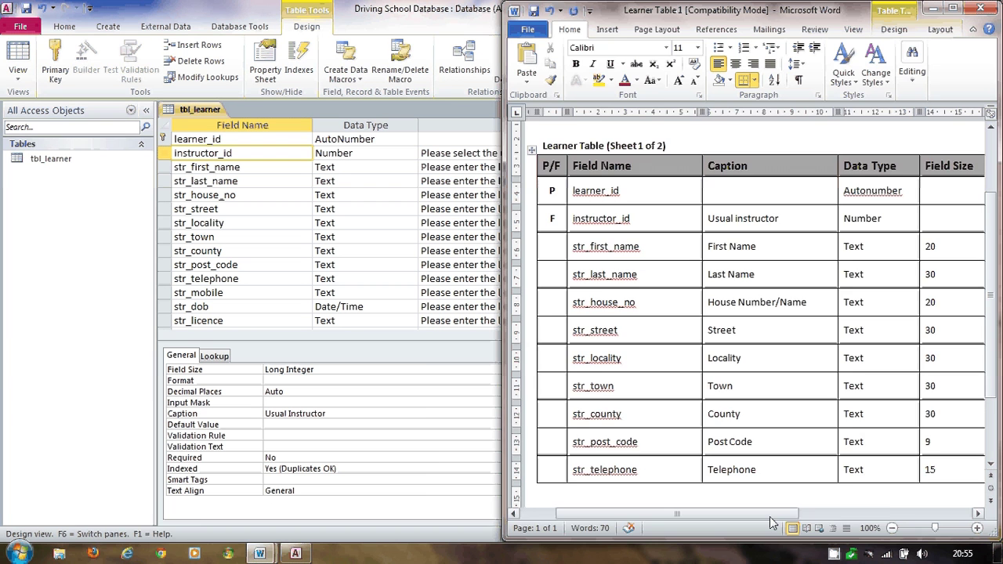
left_click_drag(770, 517, 840, 516)
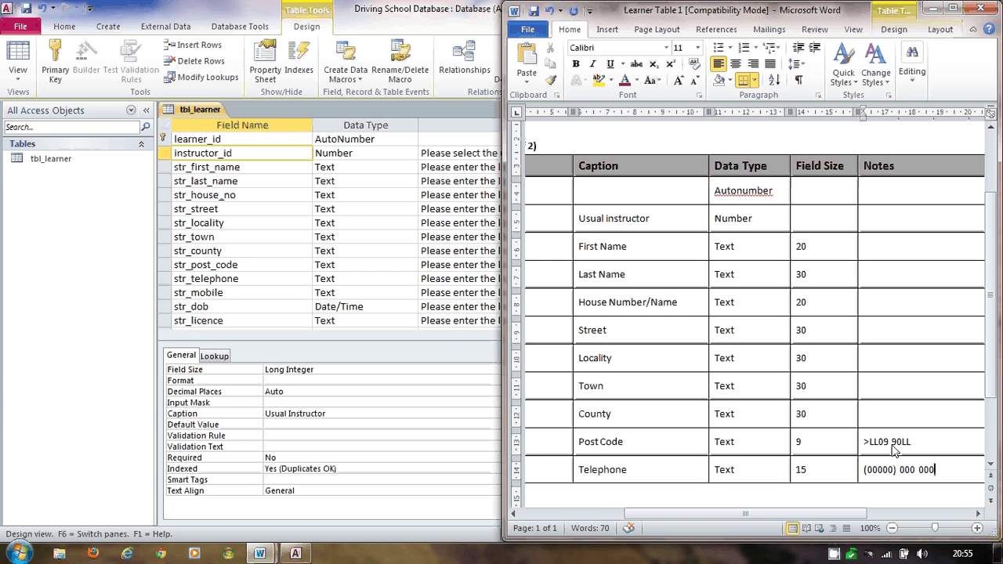
Set the str_post_code field size to 9 and enter the input mask >LL09 09LL.
left_click(221, 266)
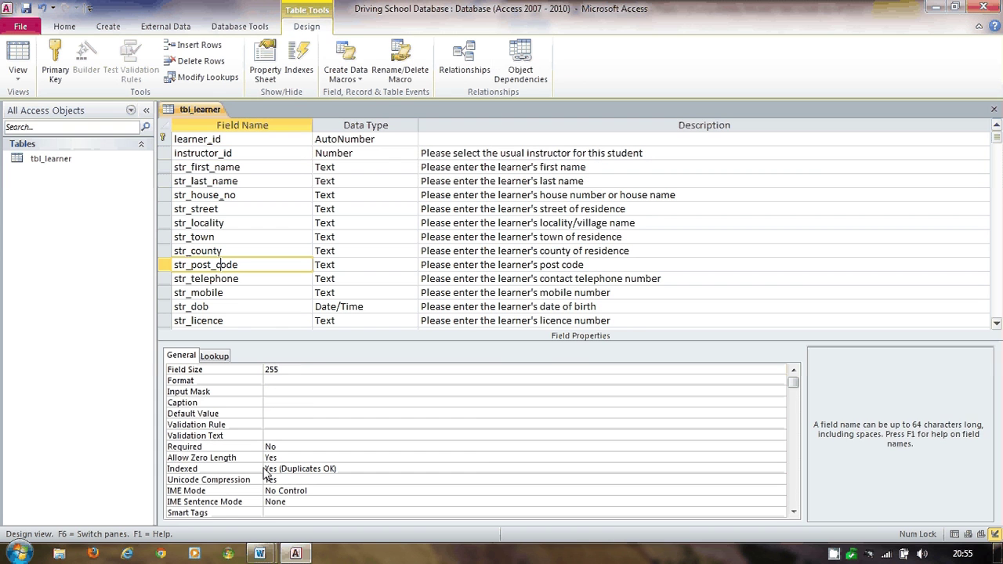
left_click(278, 373)
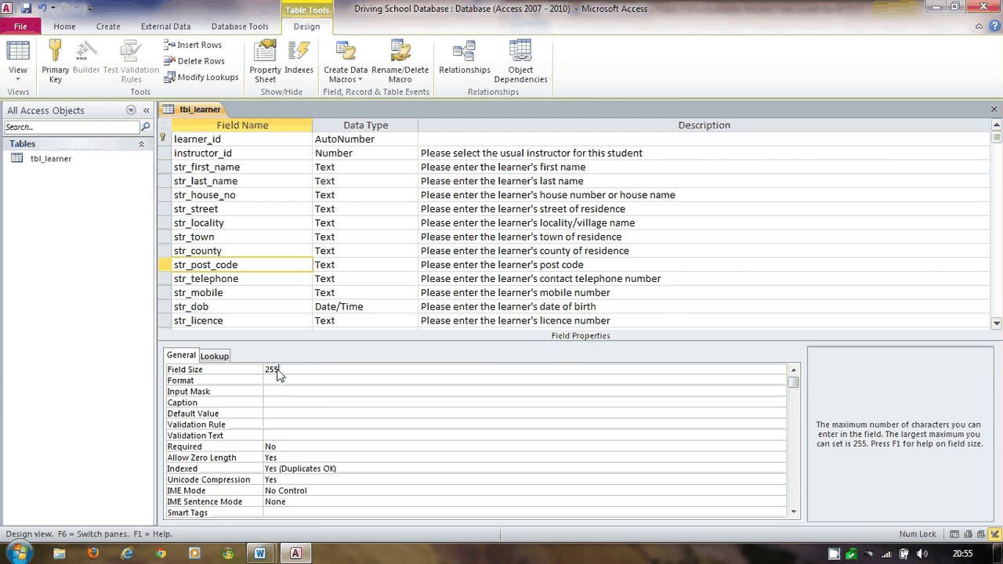
left_click_drag(277, 374, 253, 371)
type("9")
left_click(272, 394)
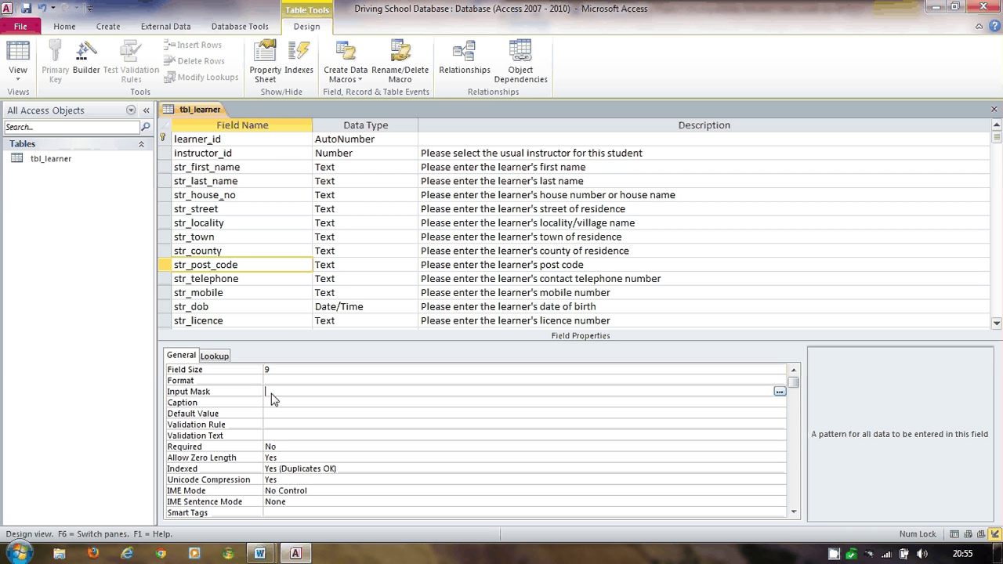
type(">LL09 09LL")
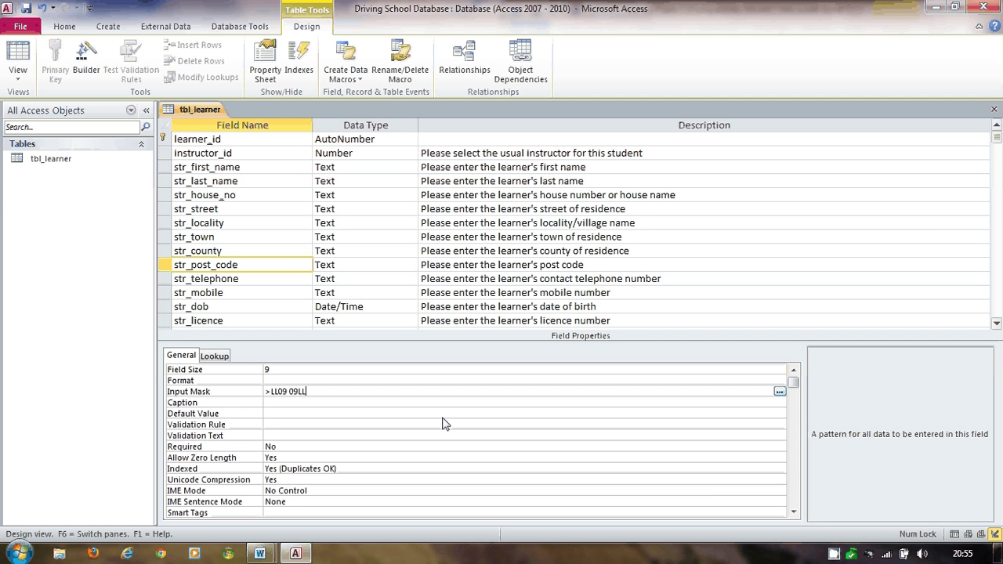
Check the post code format in the Word specification and correct the str_post_code input mask to >LL09 90LL.
left_click(270, 554)
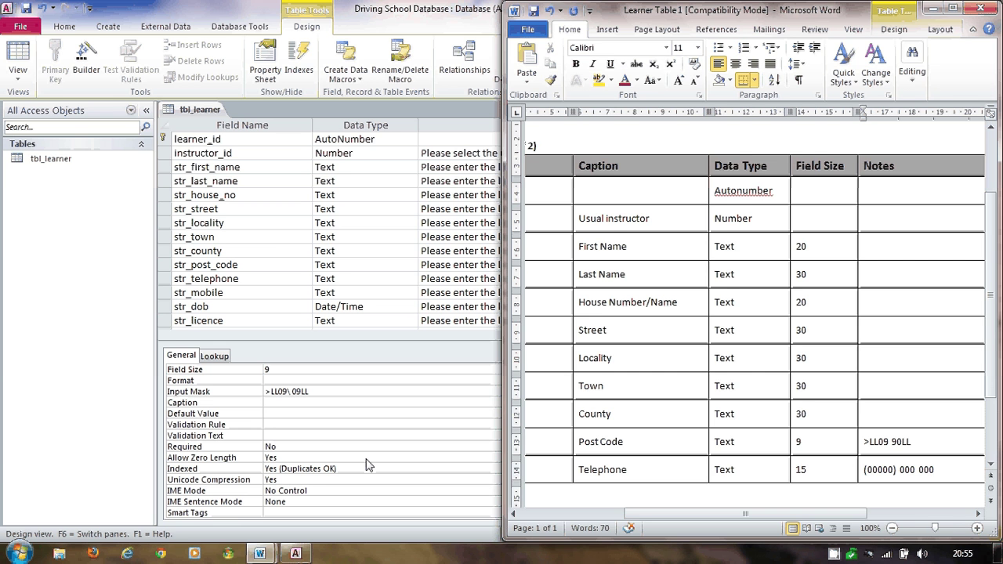
left_click(301, 392)
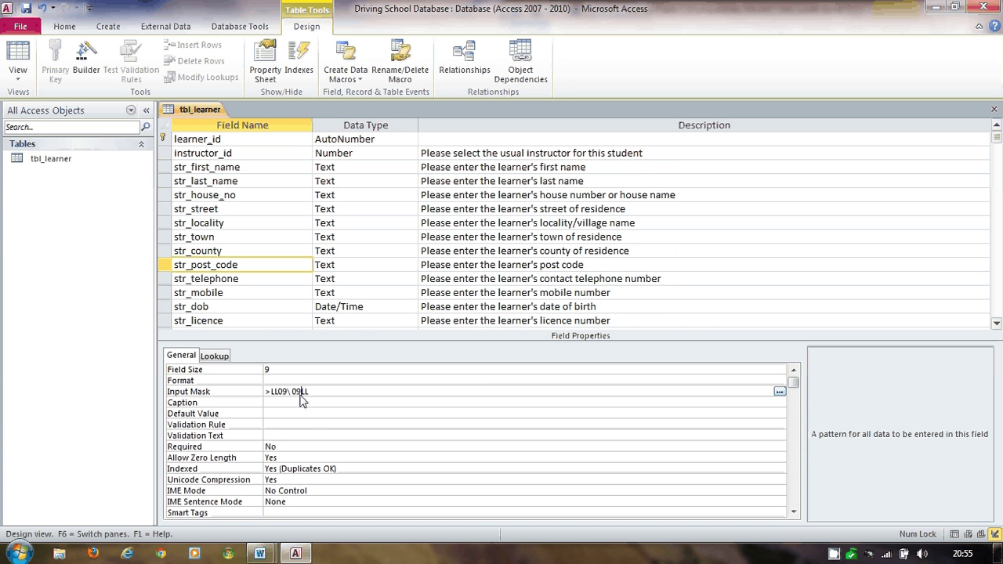
key("BackSpace")
key("BackSpace")
type("90")
Set the caption of the str_post_code field to "Post Code".
left_click(326, 405)
type("Post ")
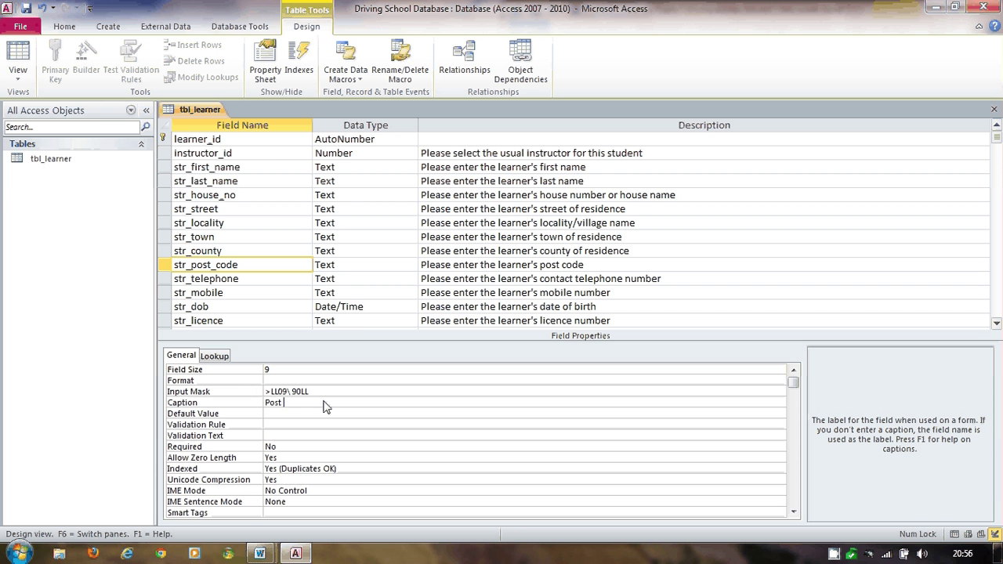
type("Code")
Set the field size of str_telephone to 15.
left_click(365, 279)
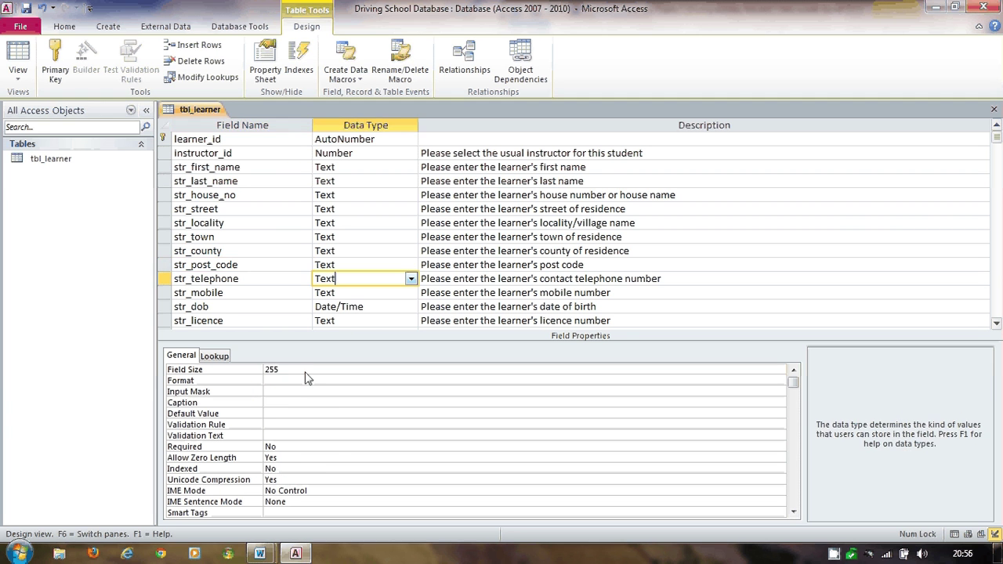
left_click(252, 373)
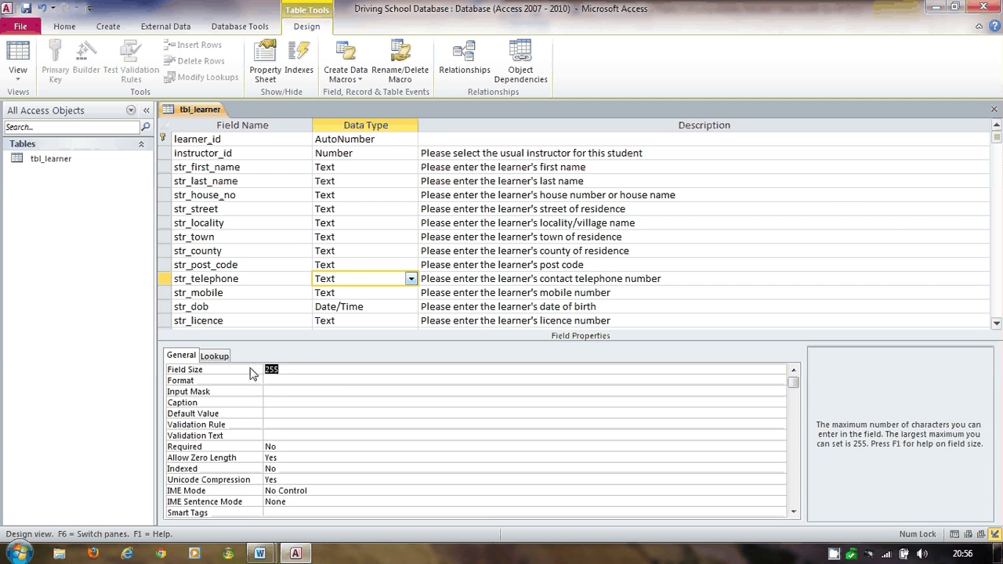
type("15")
left_click(286, 415)
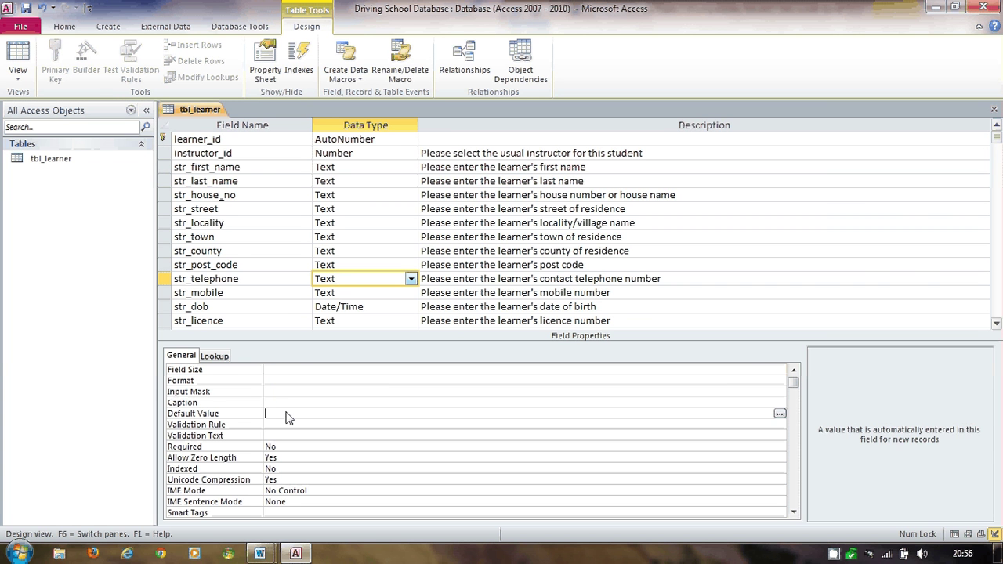
left_click(276, 401)
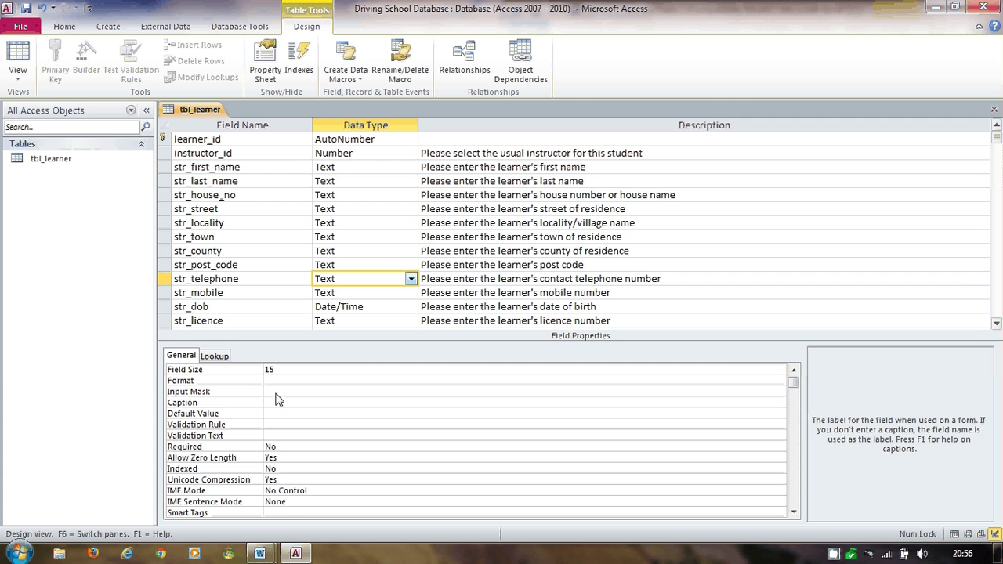
left_click(276, 394)
type("(00000)")
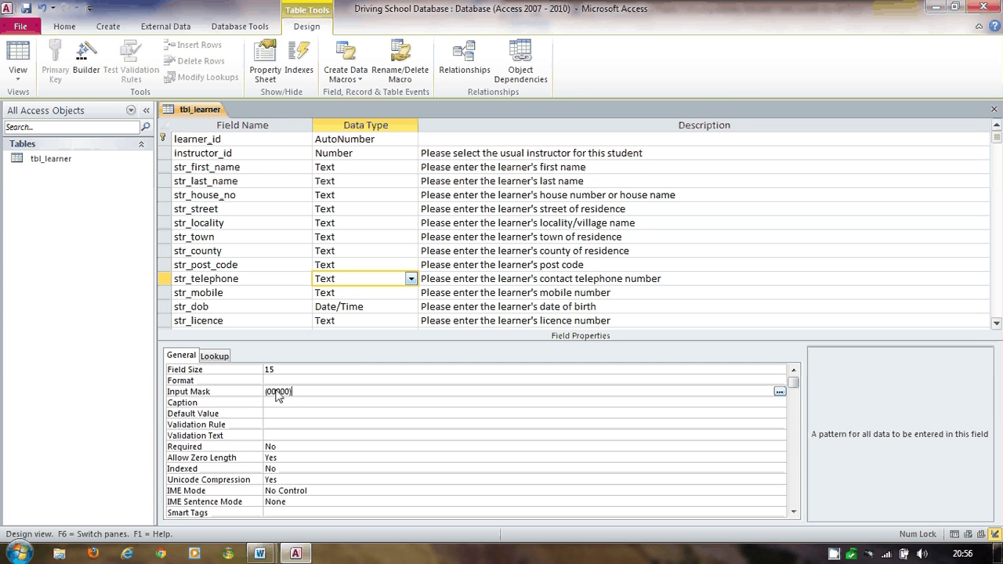
type(" 000 000")
left_click(289, 407)
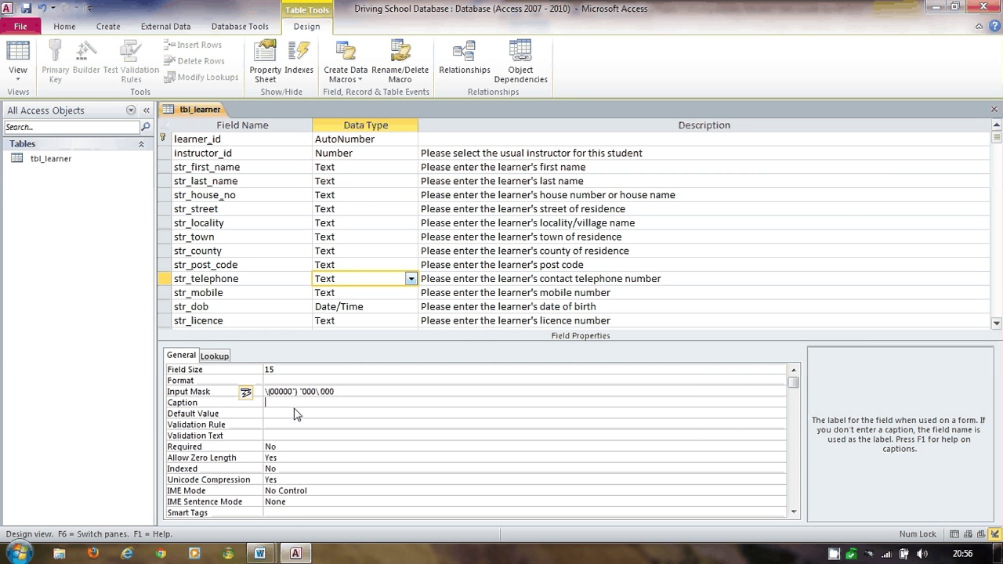
type("Telephone No.")
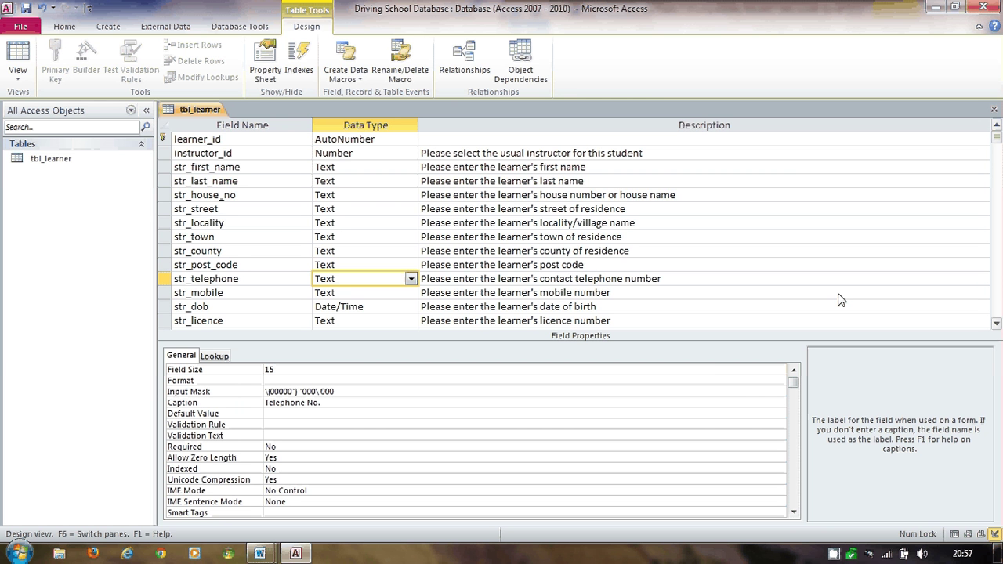
Check the field sizes in the Word specification and set the field size of str_house_no to 20.
left_click(998, 324)
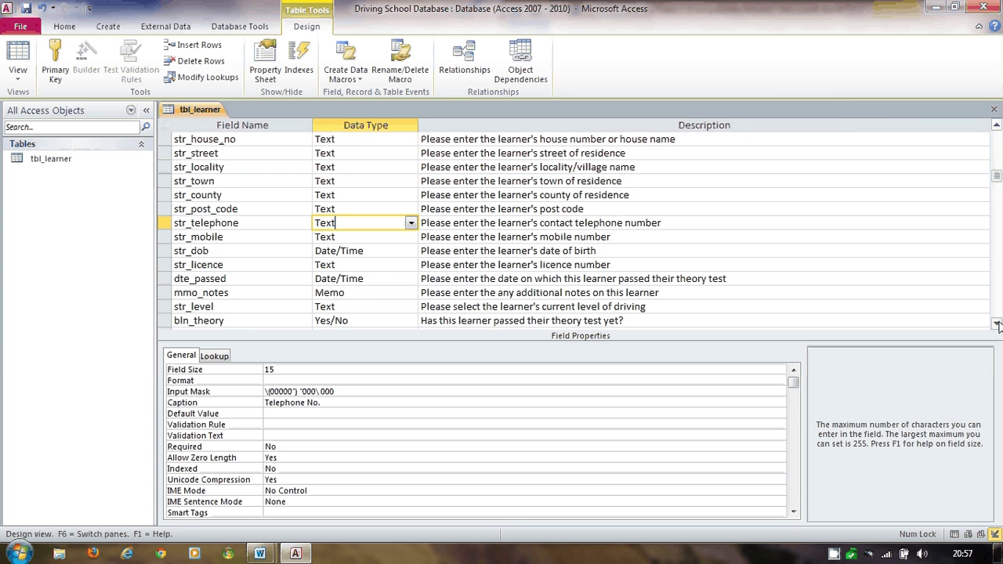
left_click(261, 555)
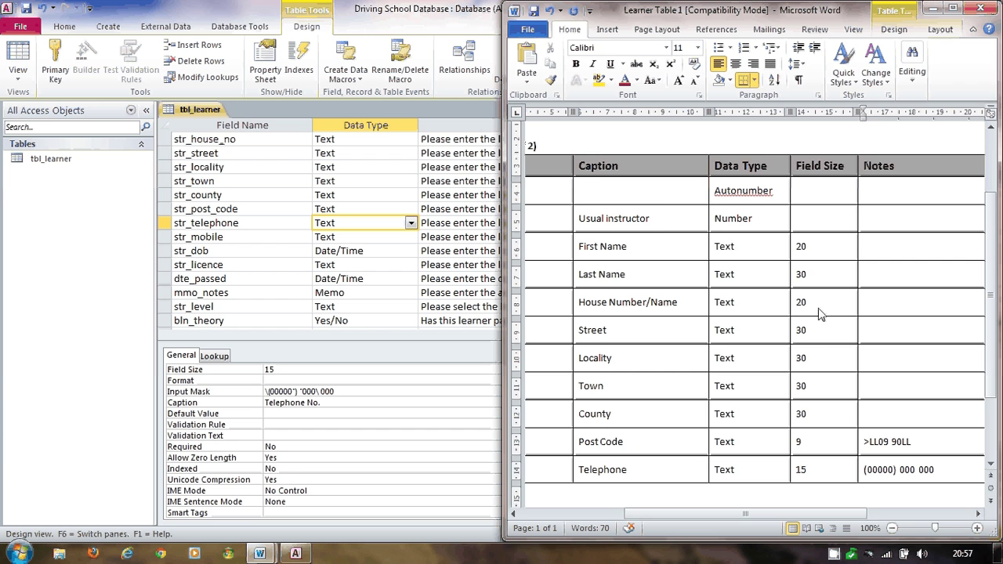
left_click(338, 251)
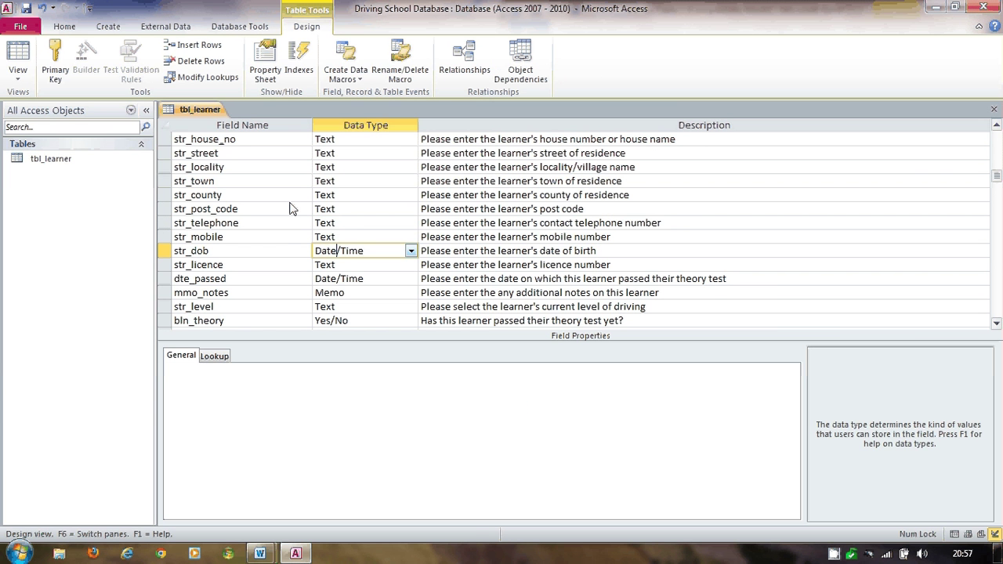
left_click(243, 141)
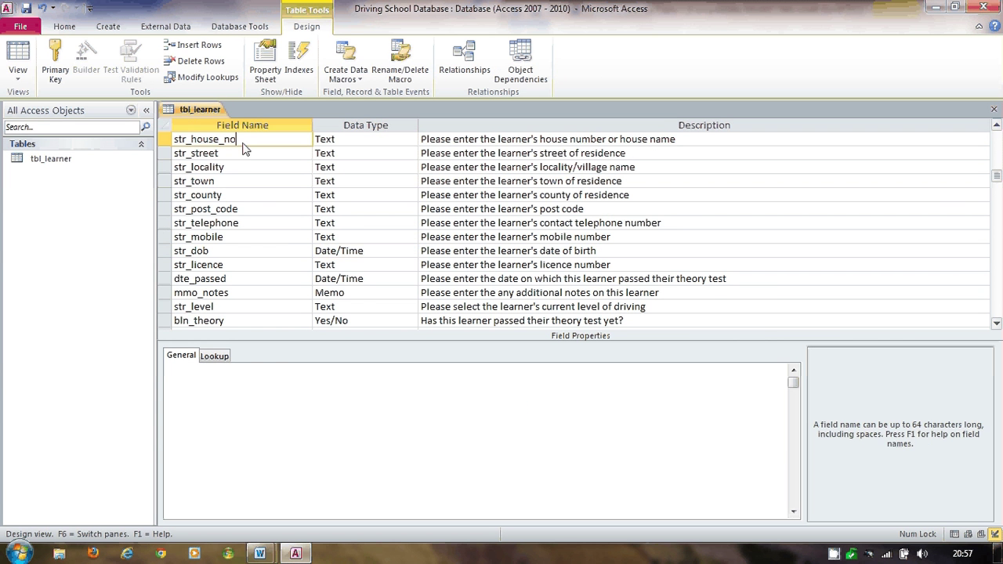
key("F6")
type("20")
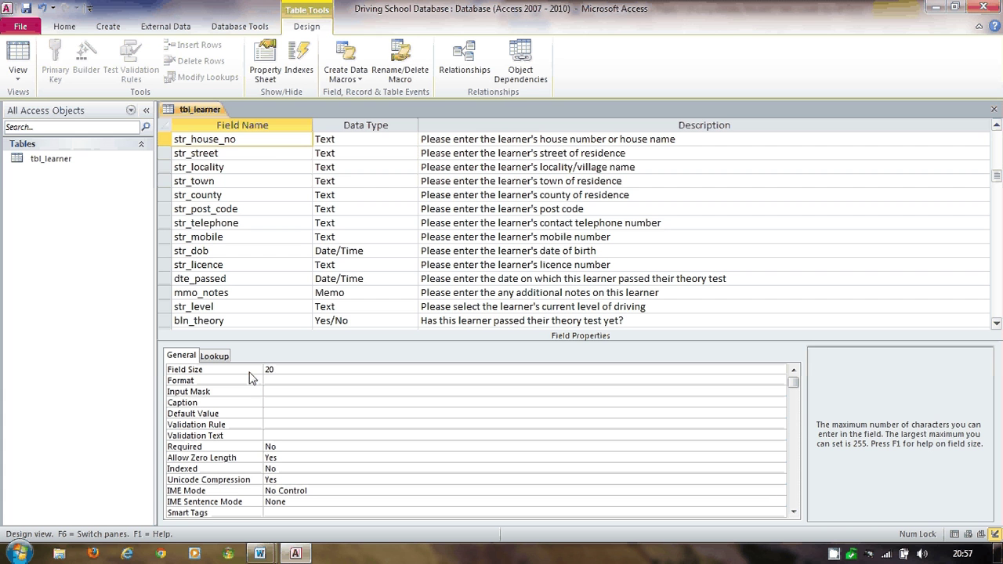
key("F6")
Set the field size of str_street and str_locality to 30 each.
key("Down")
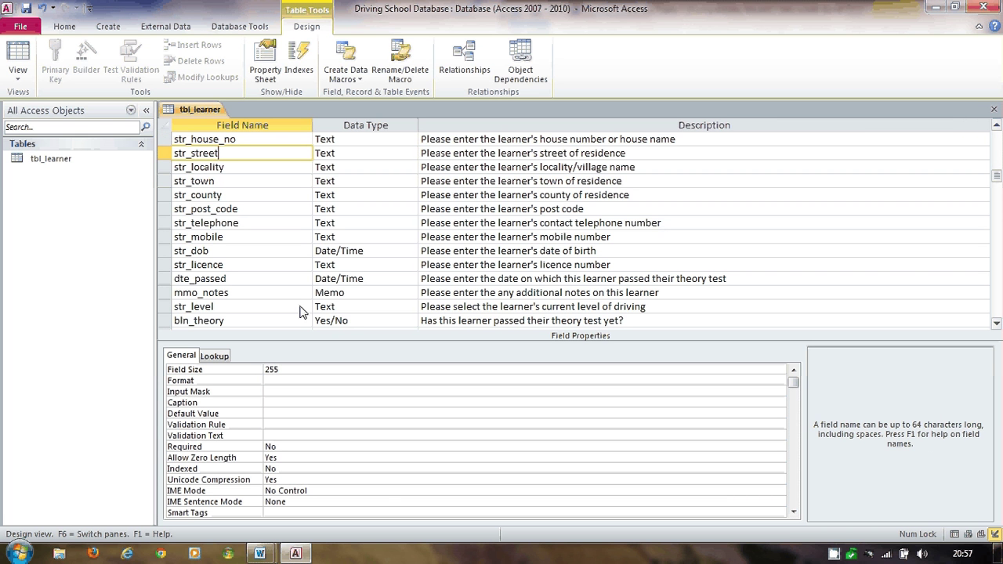
left_click(245, 372)
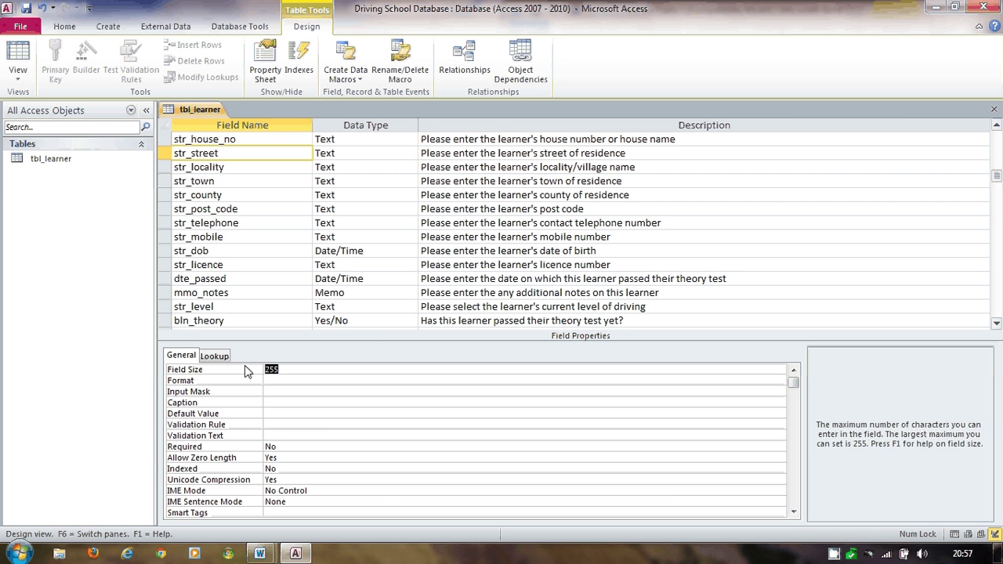
type("30")
key("F6")
key("Down")
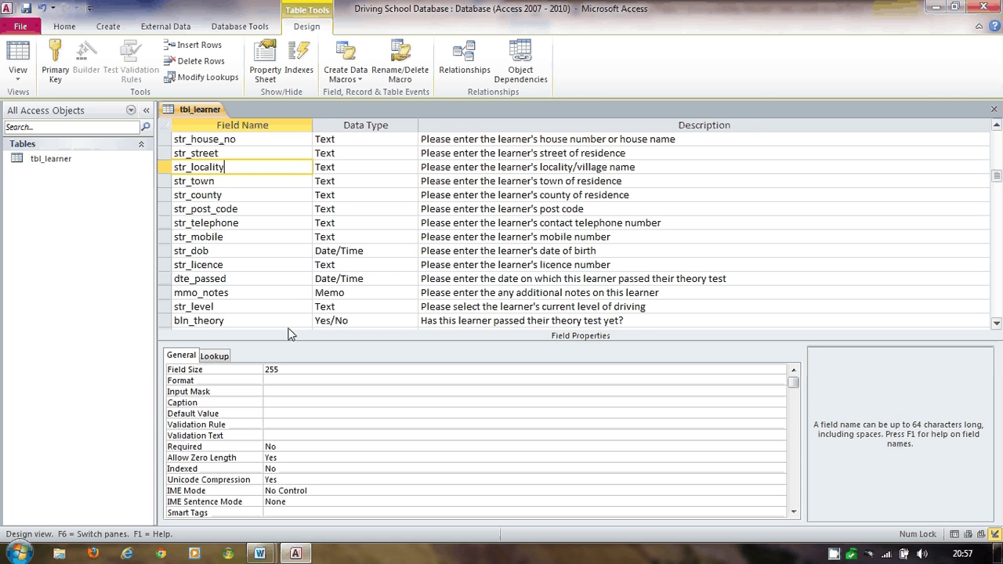
left_click(221, 372)
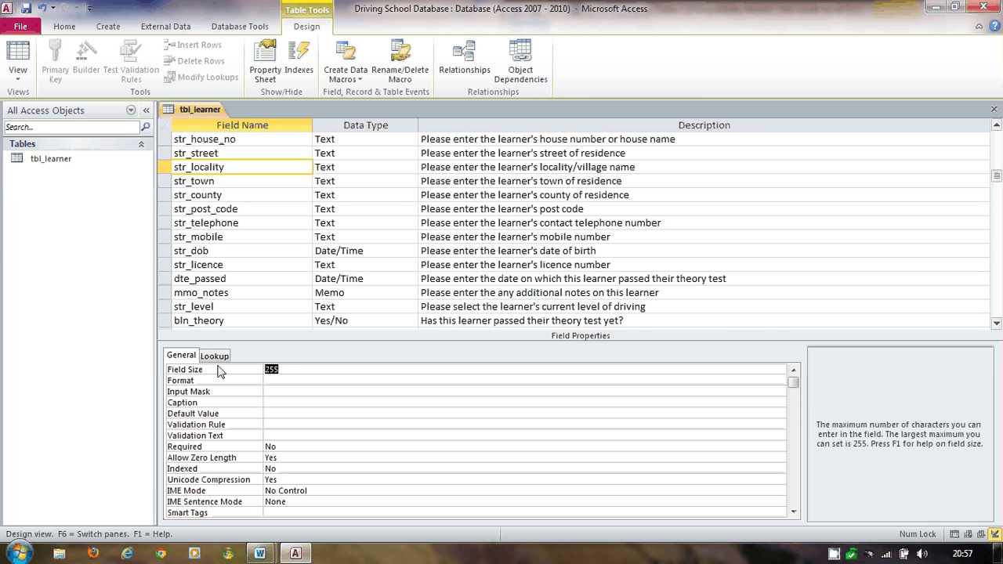
type("30")
key("F6")
Set the field size of str_town and str_county to 30 each.
key("Down")
left_click(225, 375)
type("30")
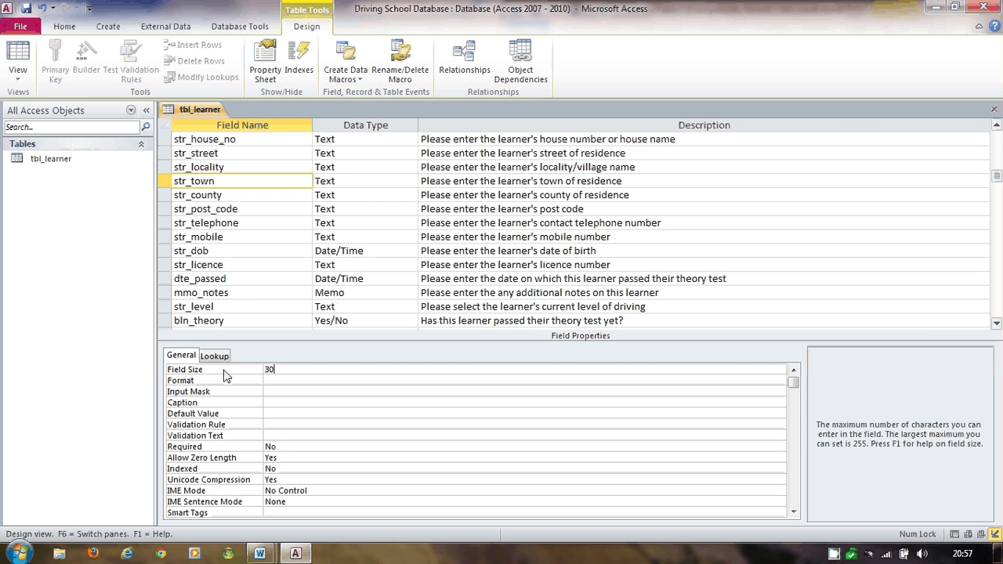
key("F6")
key("Down")
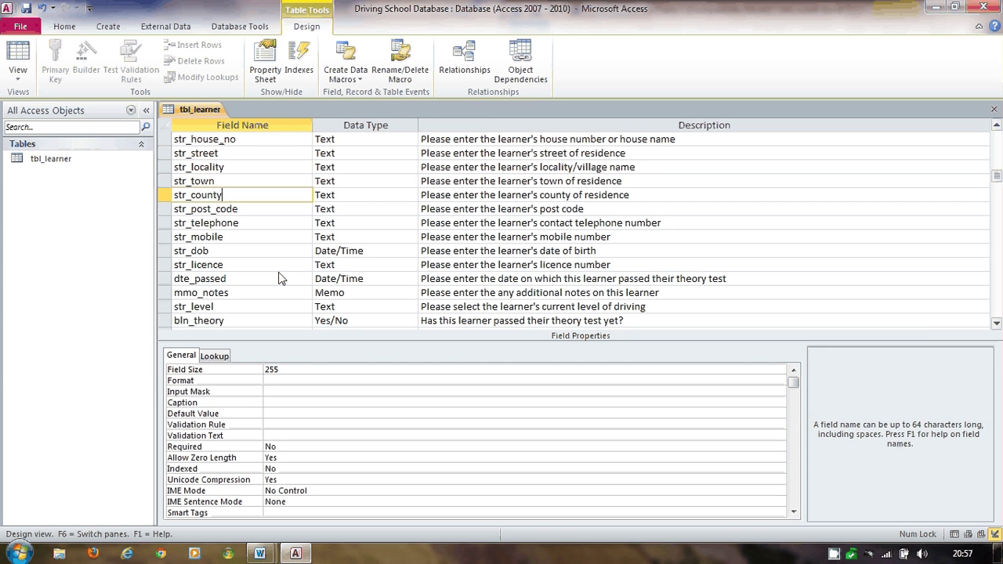
left_click(219, 374)
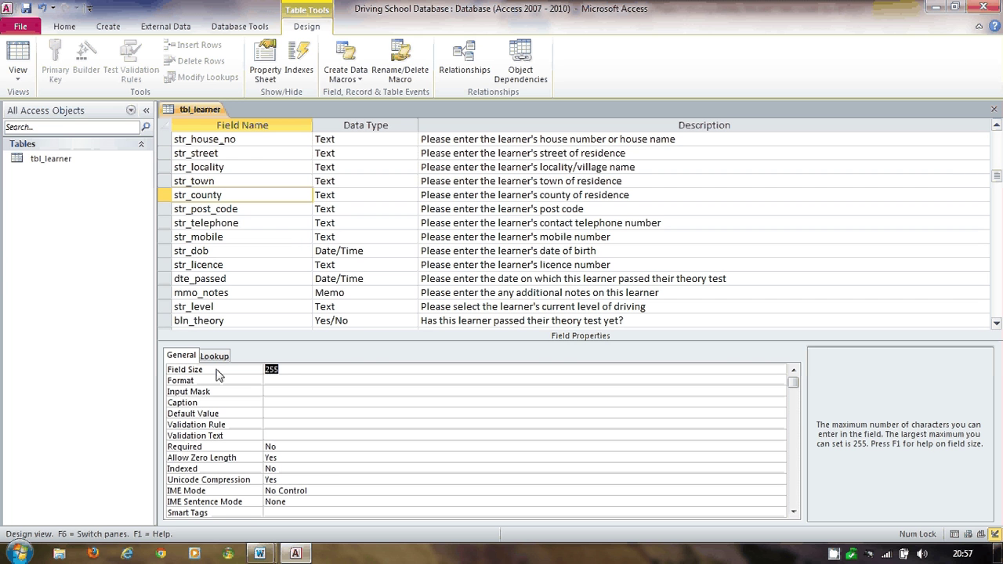
type("30")
Close the Learner Table 1 document in Word and bring up the Learner Table 2 specification.
left_click(248, 223)
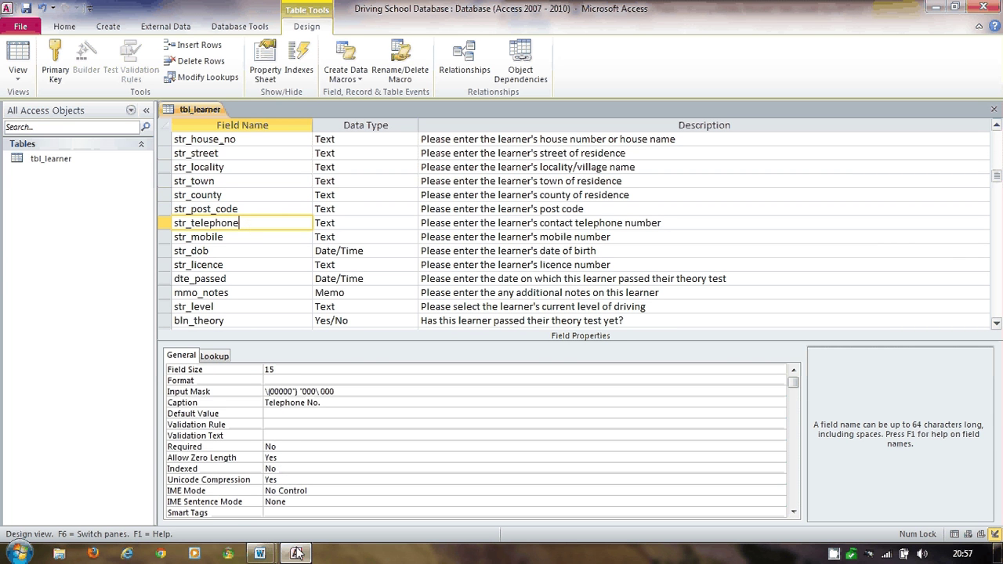
mouse_move(253, 556)
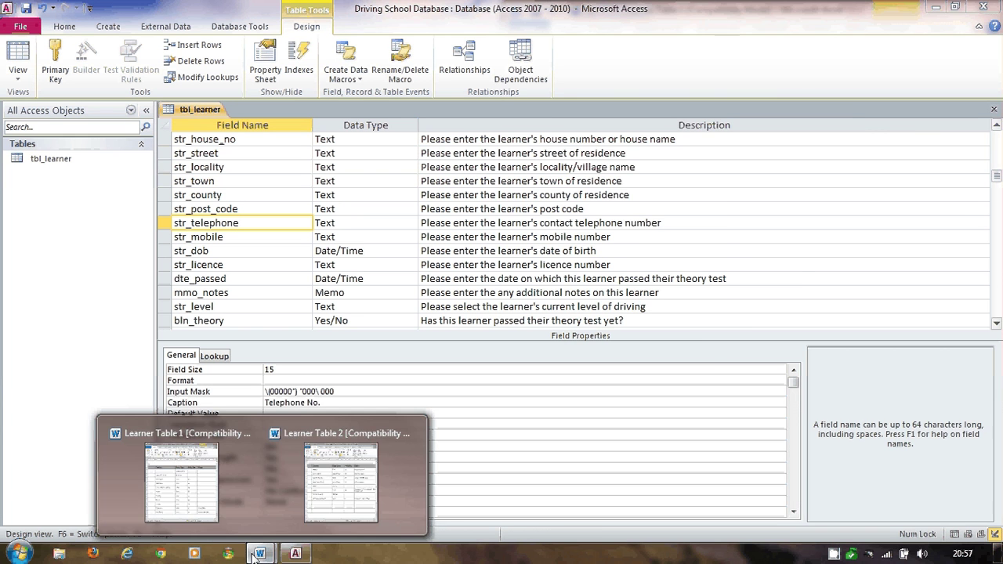
left_click(181, 479)
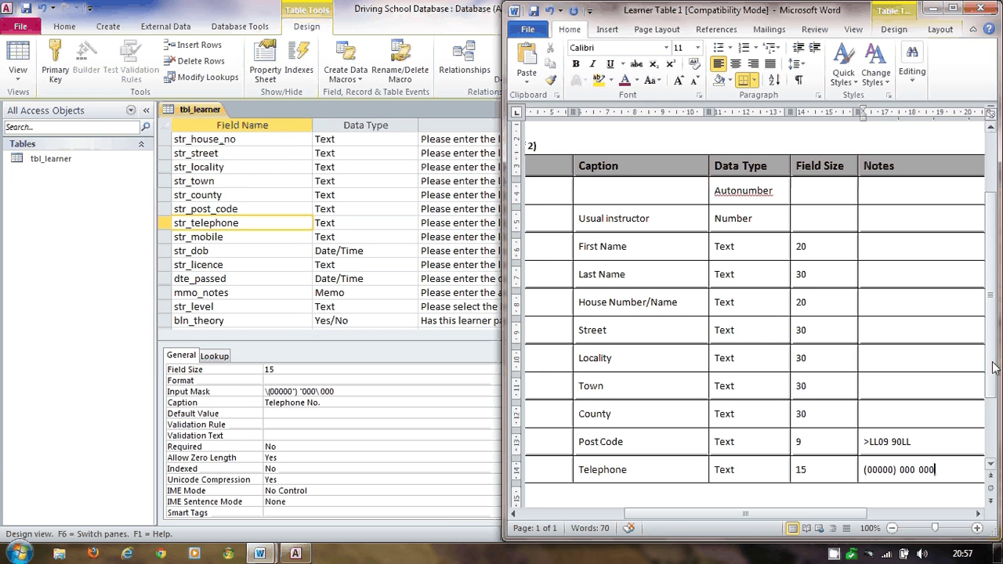
left_click(979, 10)
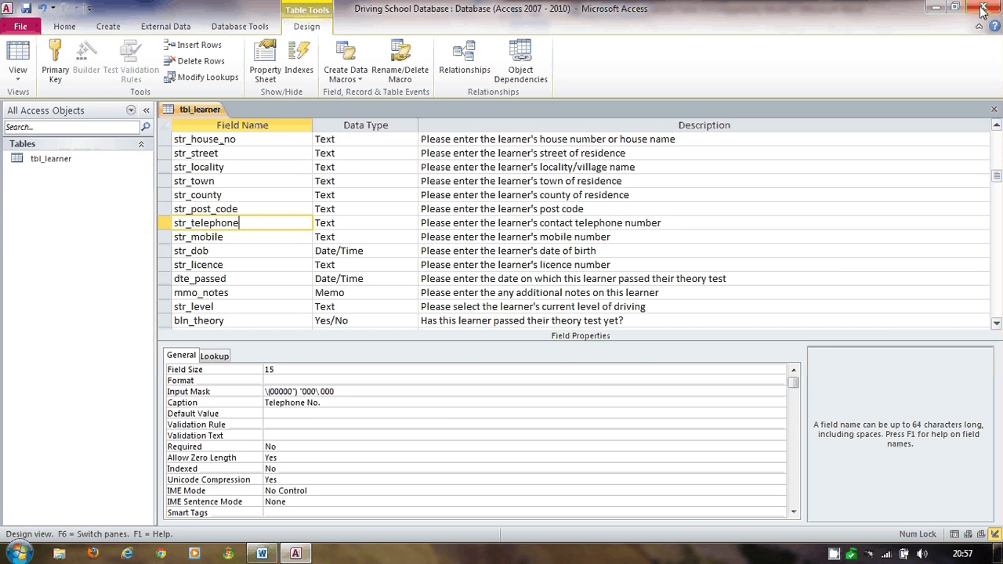
left_click(274, 555)
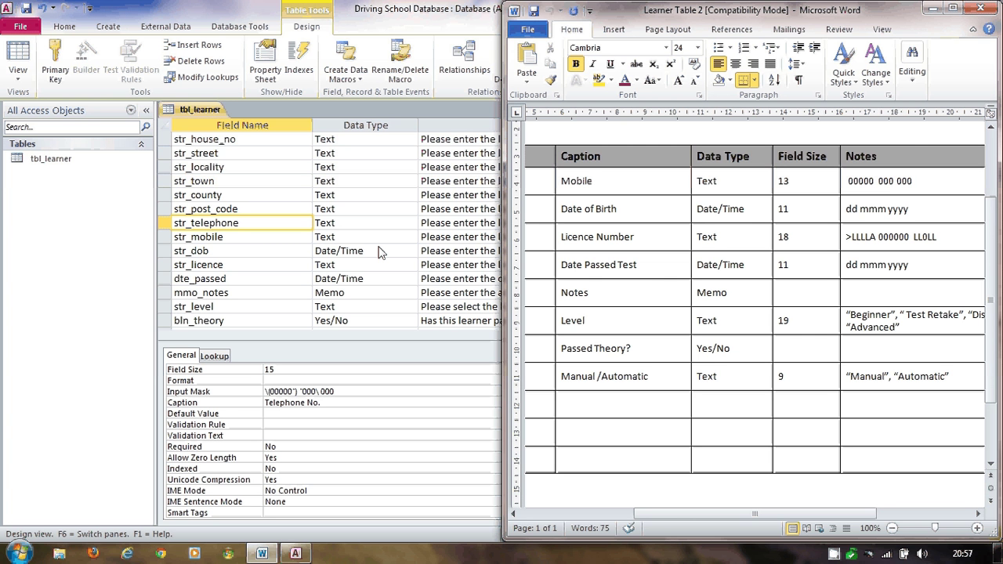
Return to Access and set the format of the str_dob field to Long Date.
left_click(221, 257)
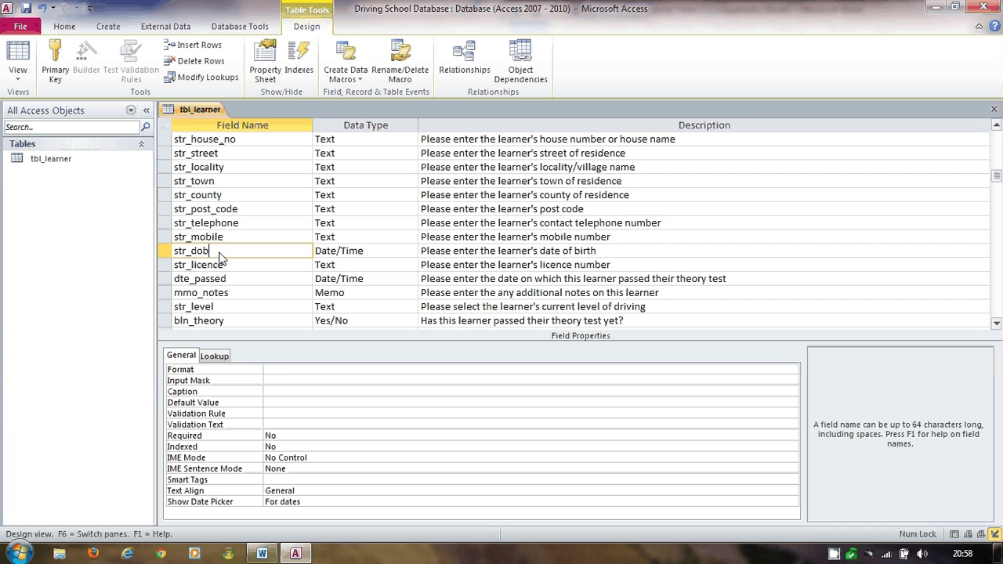
left_click(288, 372)
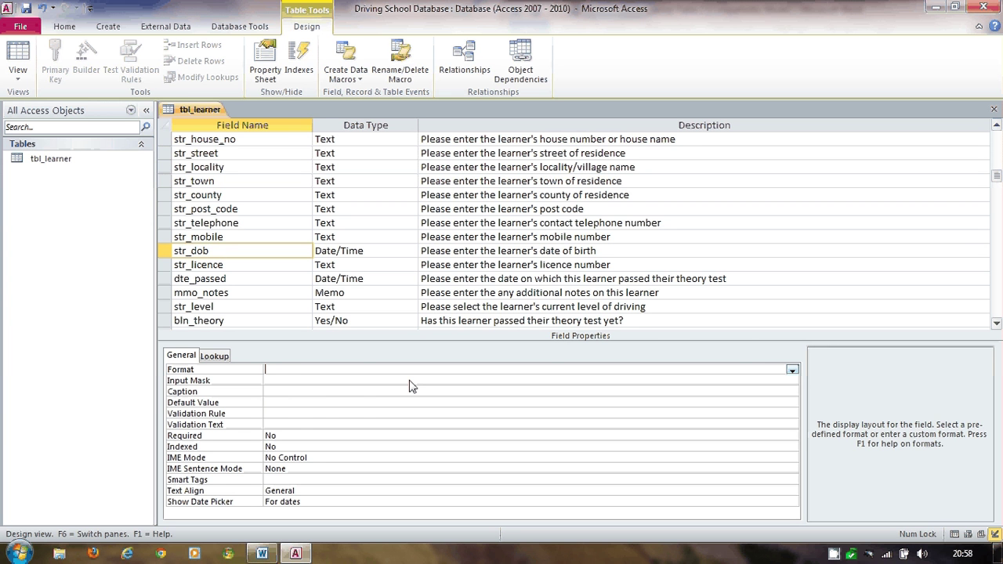
left_click(792, 370)
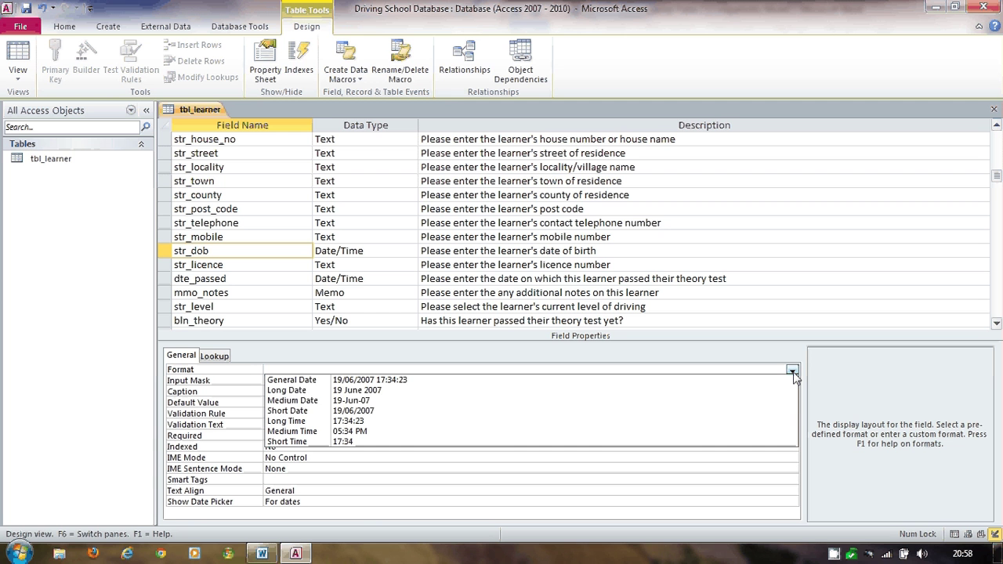
left_click(362, 394)
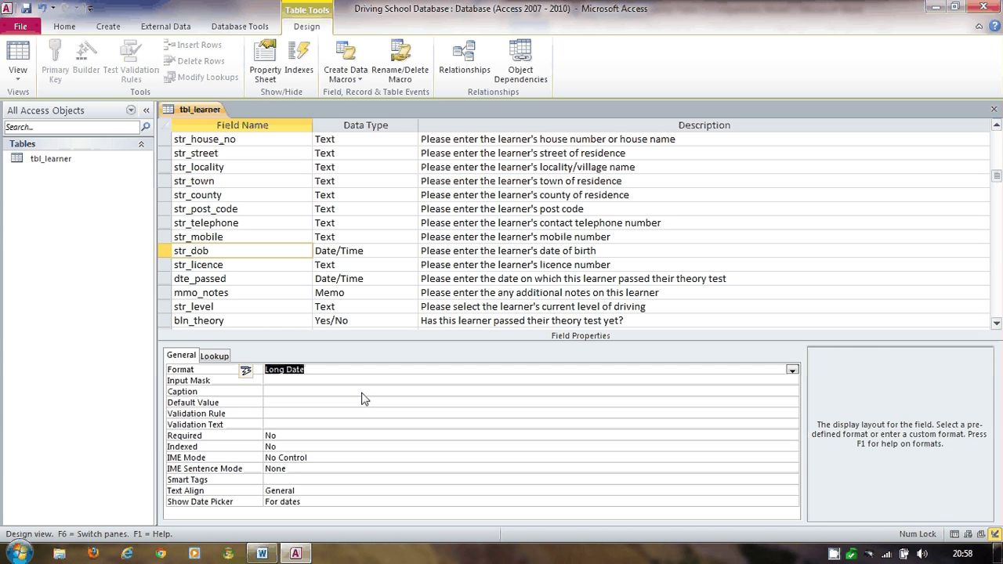
Set the caption of the str_dob field to "Date of Birth".
left_click(295, 390)
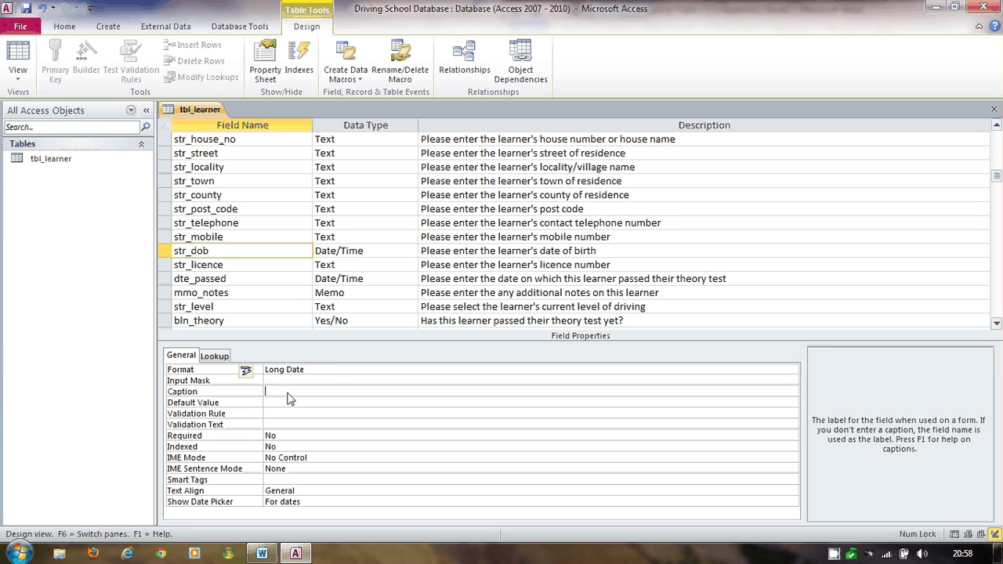
type("Date")
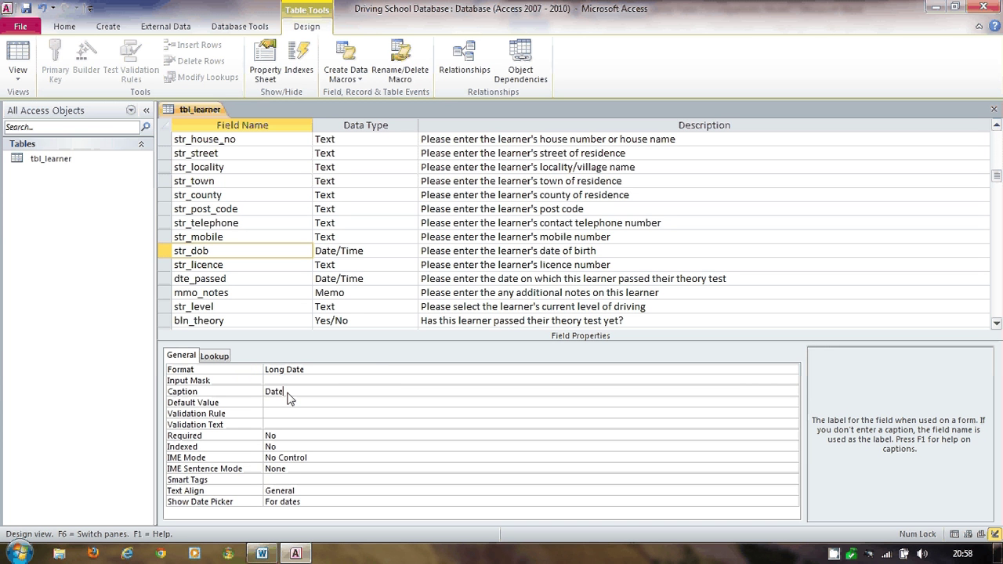
type(" of Birth")
left_click(268, 240)
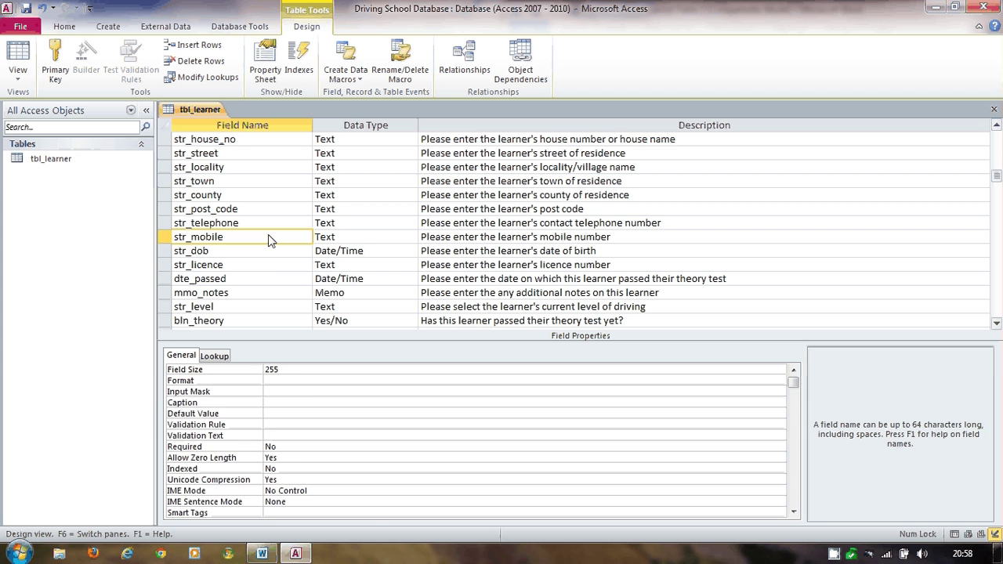
left_click(268, 254)
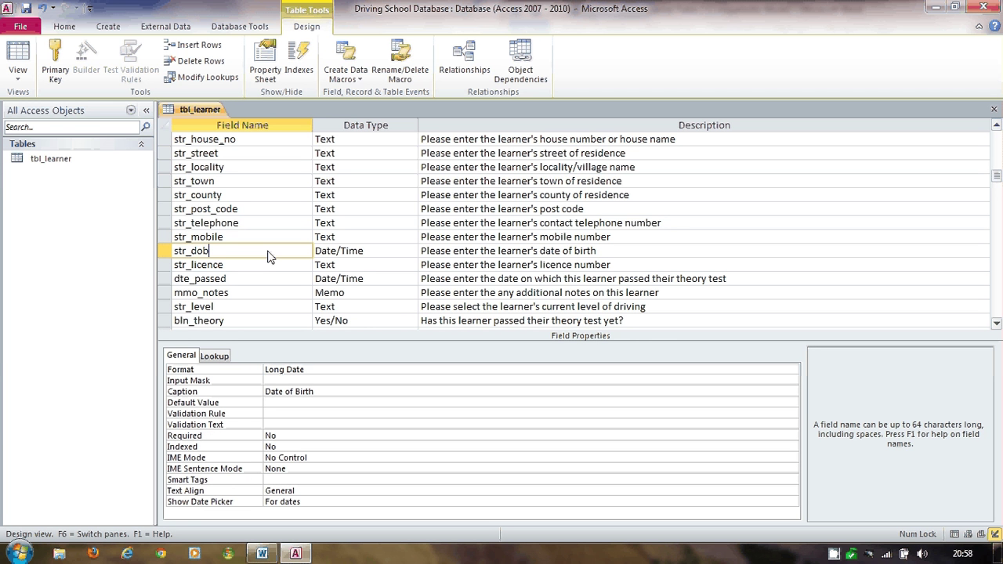
Bring up the Learner Table 2 specification in Word and check its Field Size and Notes columns.
mouse_move(264, 555)
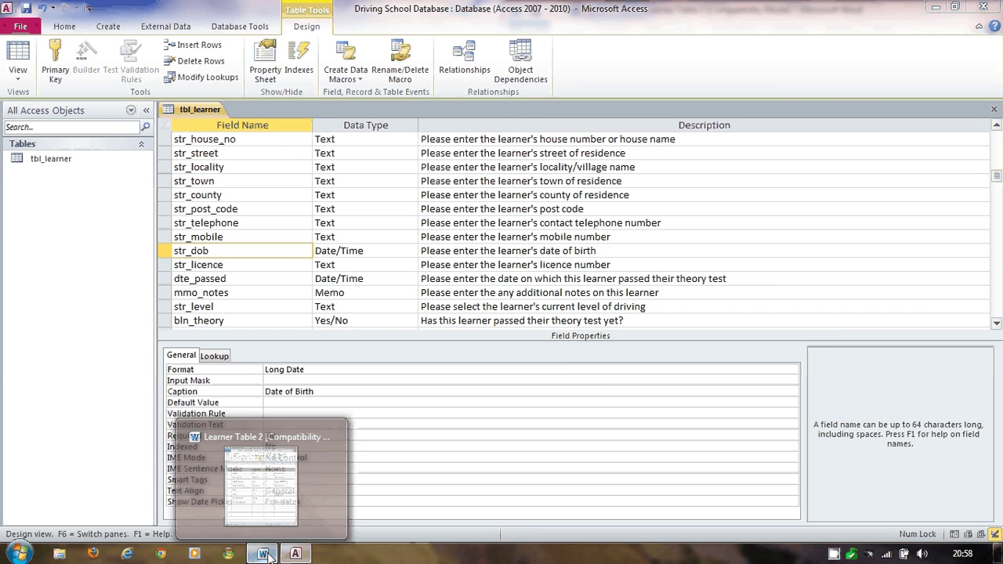
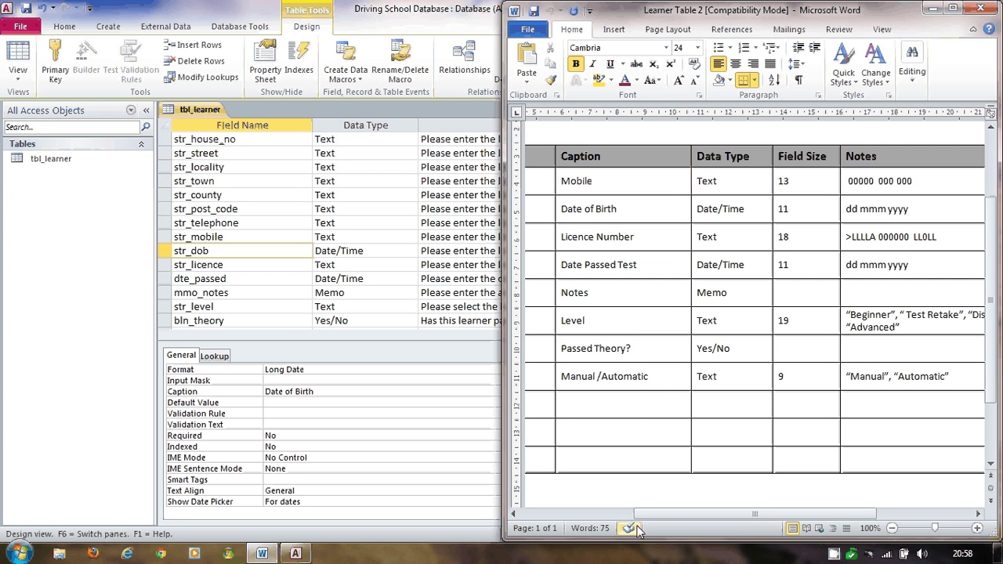
left_click_drag(666, 514, 721, 507)
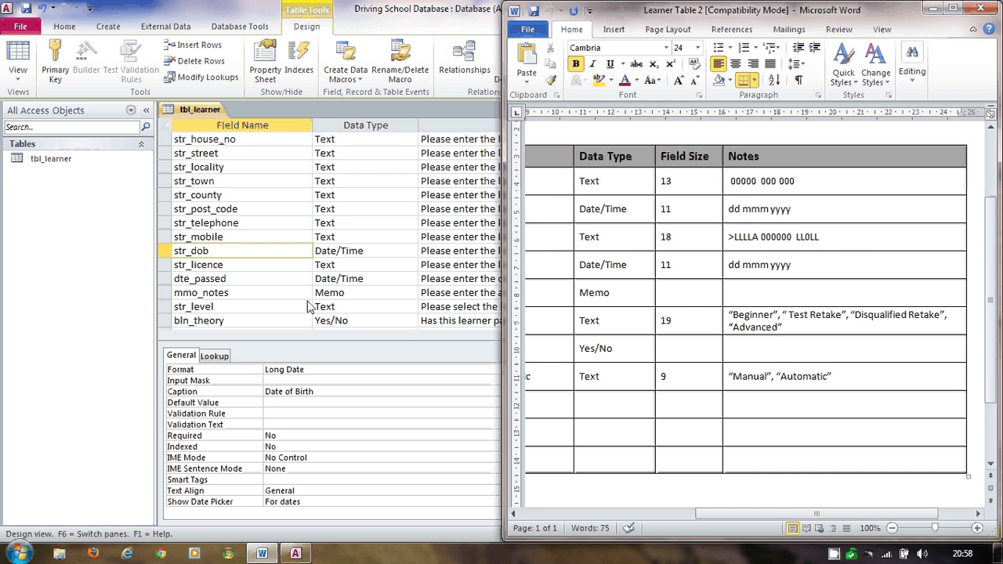
left_click_drag(702, 517, 246, 305)
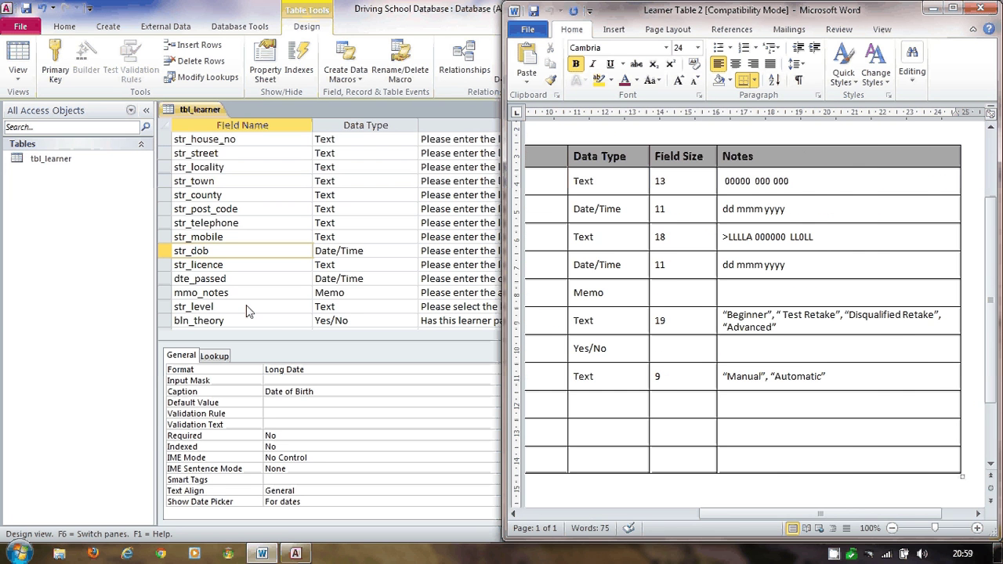
Return to Access and start the Lookup Wizard for the str_level field, choosing to type in the values.
left_click(246, 305)
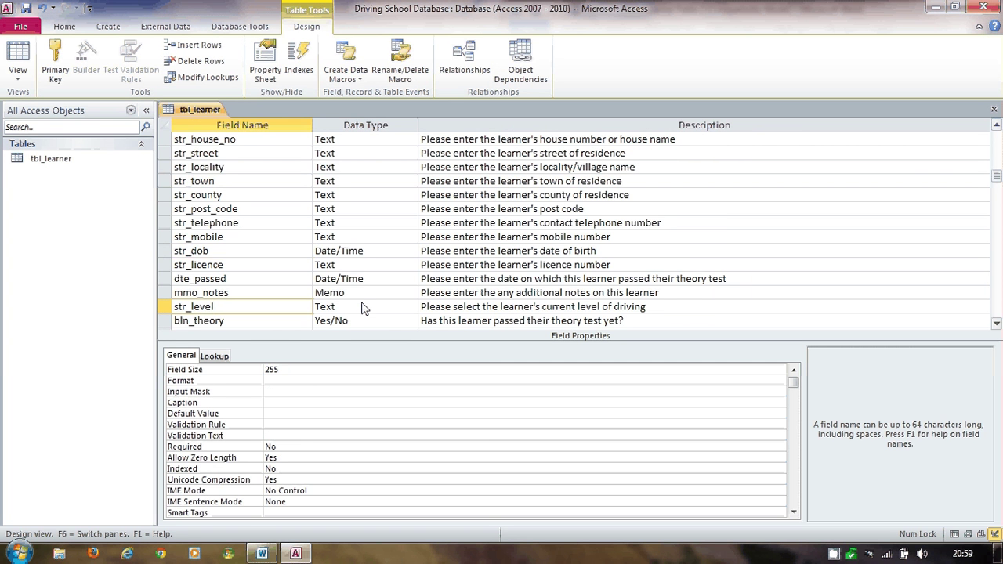
left_click(385, 308)
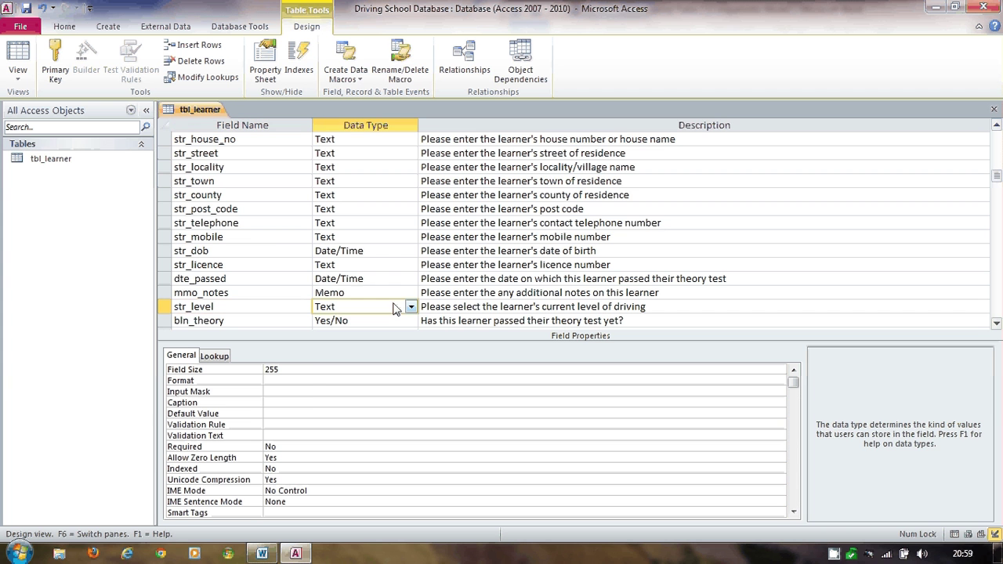
left_click(410, 307)
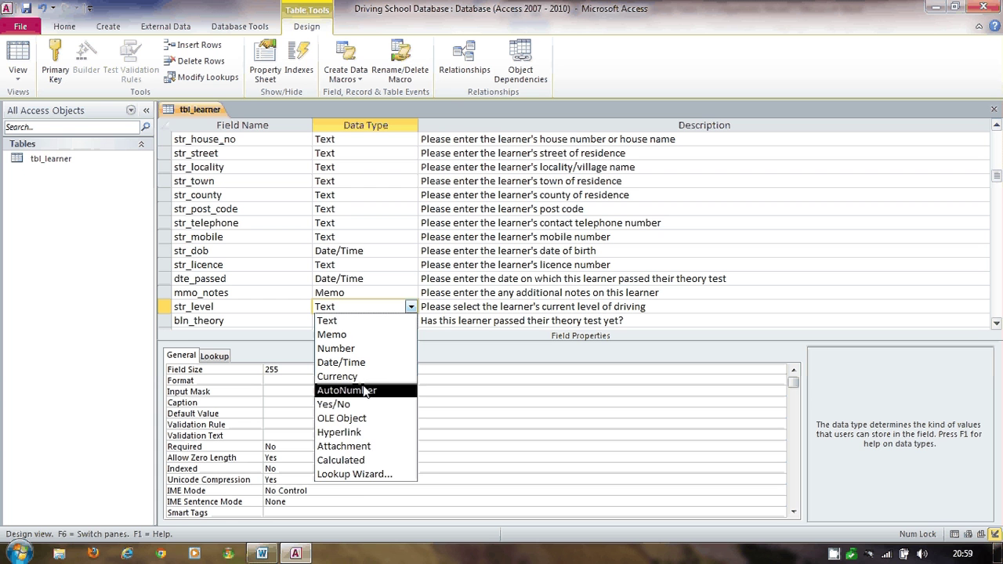
left_click(355, 474)
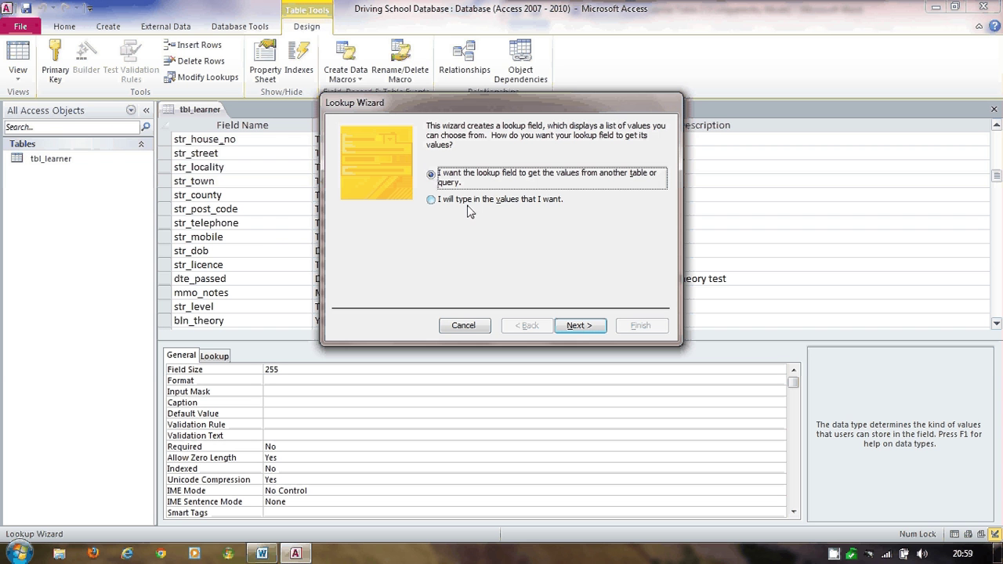
left_click(431, 200)
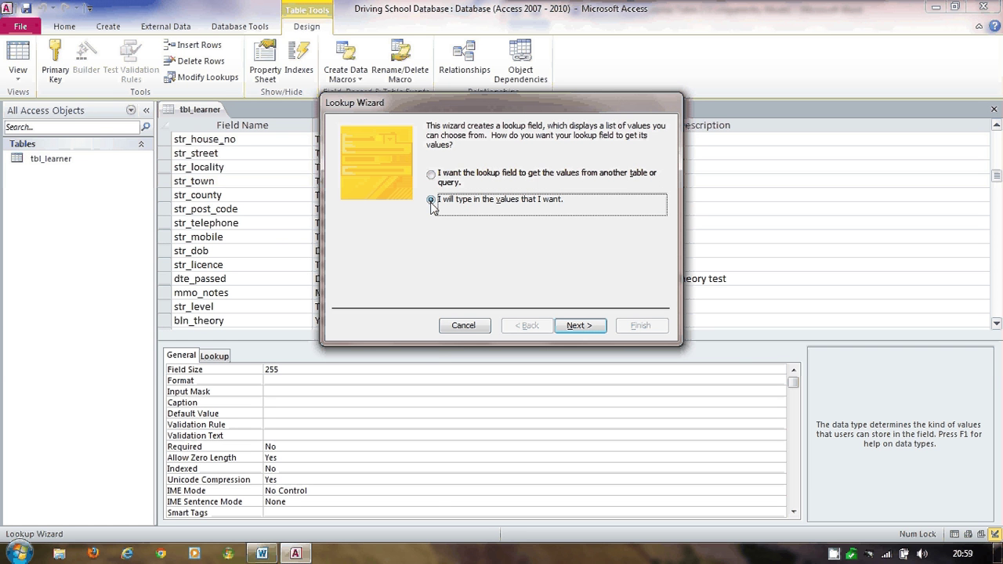
left_click(578, 328)
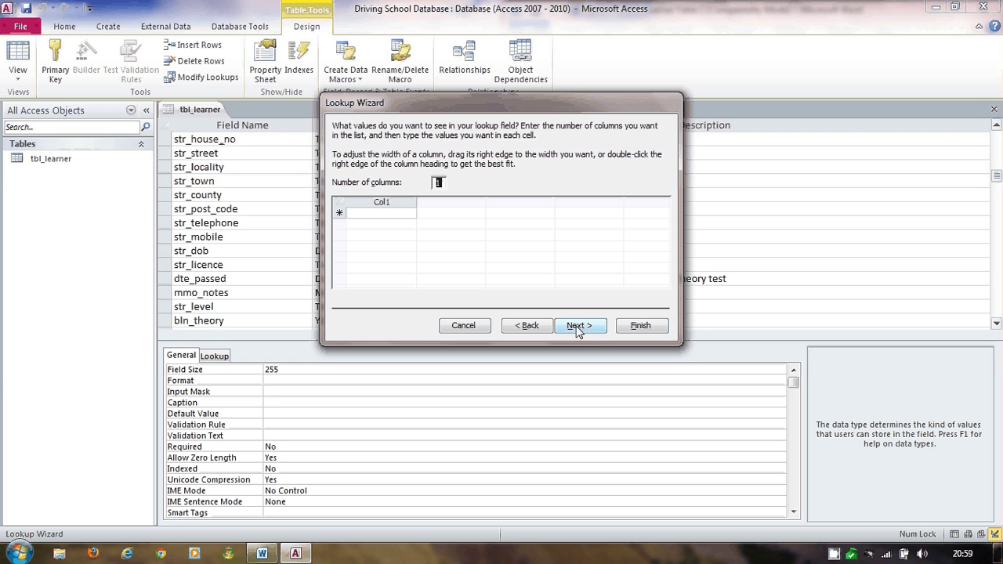
Check the Level values in the Word specification, and enter Beginner and Test Retake as the first two lookup values in Access.
left_click(264, 554)
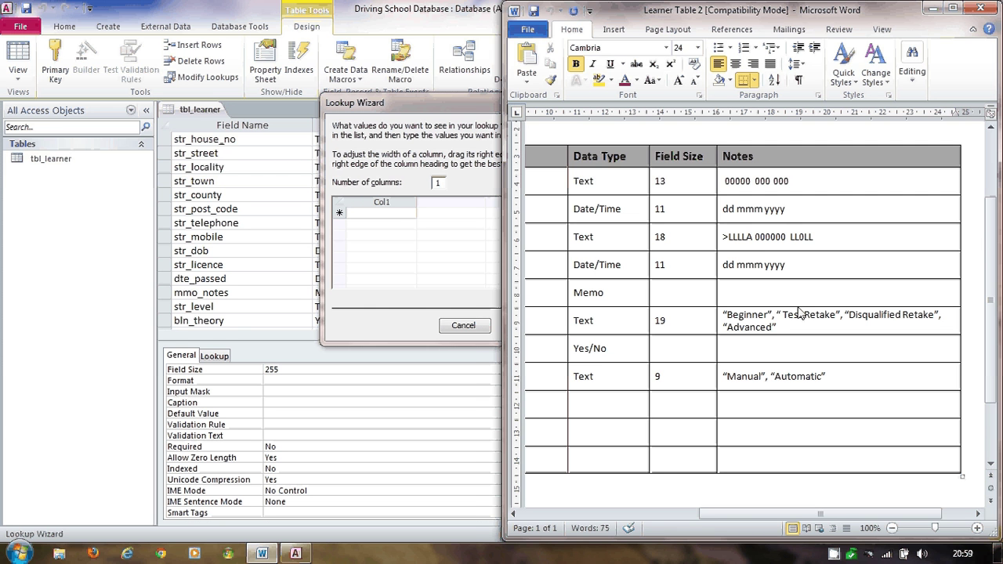
left_click(401, 218)
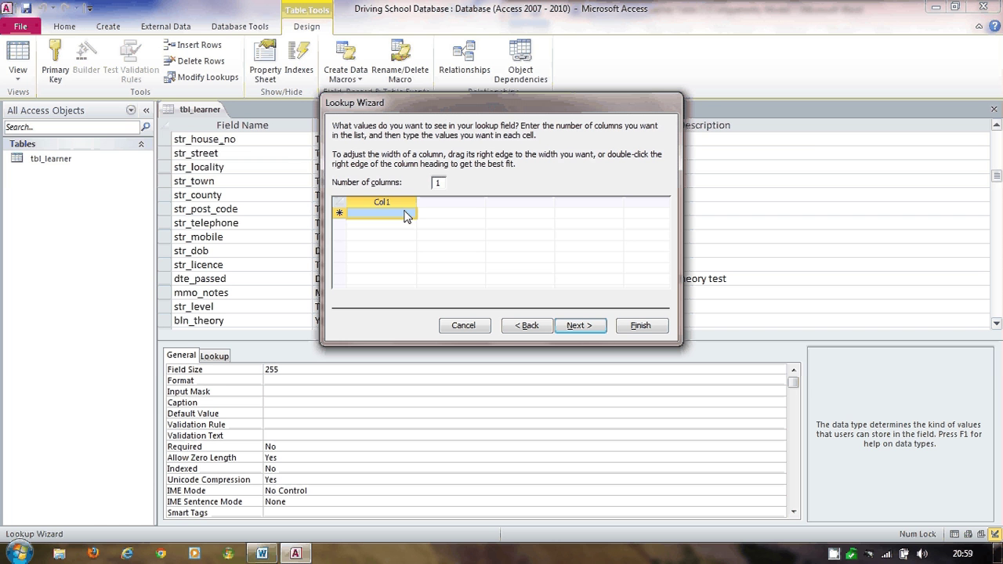
key("Caps_Lock")
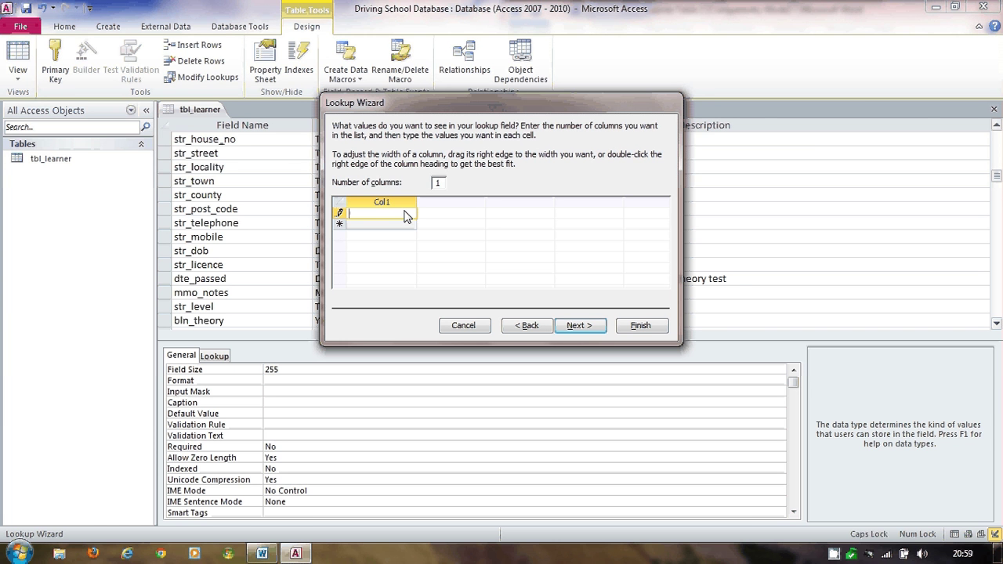
type("B")
key("Caps_Lock")
type("eginner")
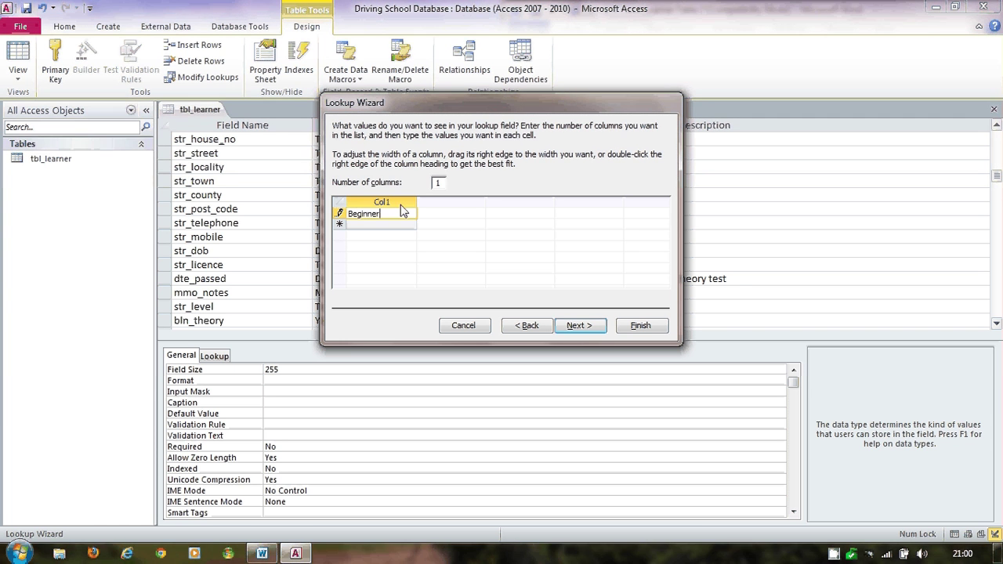
key("Down")
type("Test Retake")
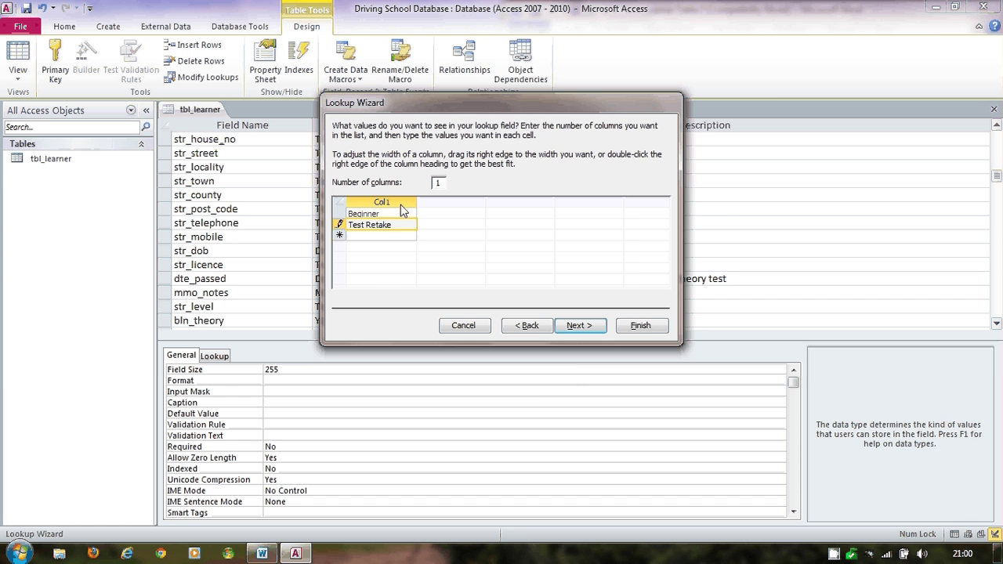
key("Down")
Consult the Word specification again and add Disqualified Retake and Advanced to the str_level lookup values in Access.
left_click(264, 555)
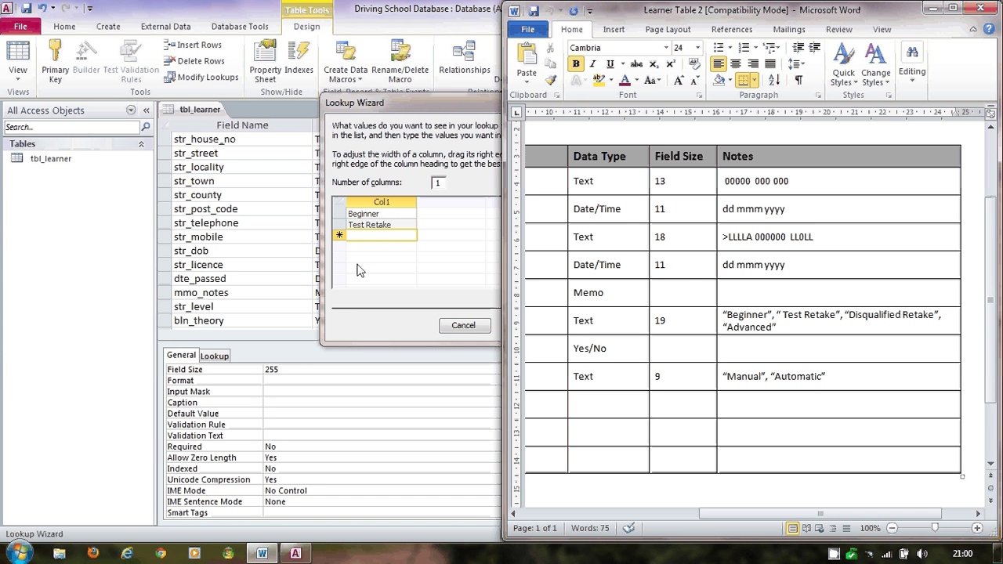
left_click(373, 239)
type("Disqu")
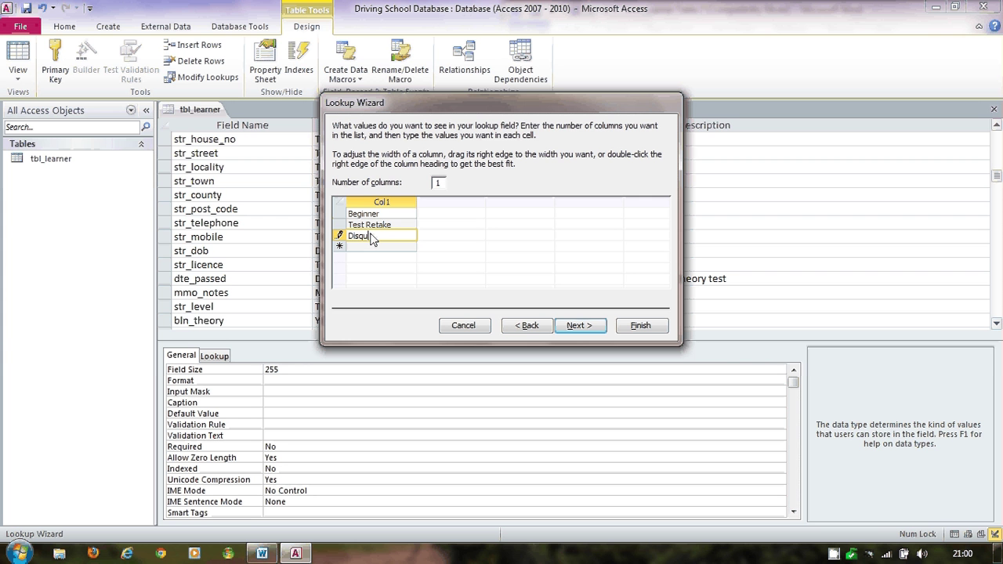
type("alified Retake")
key("Return")
type("A")
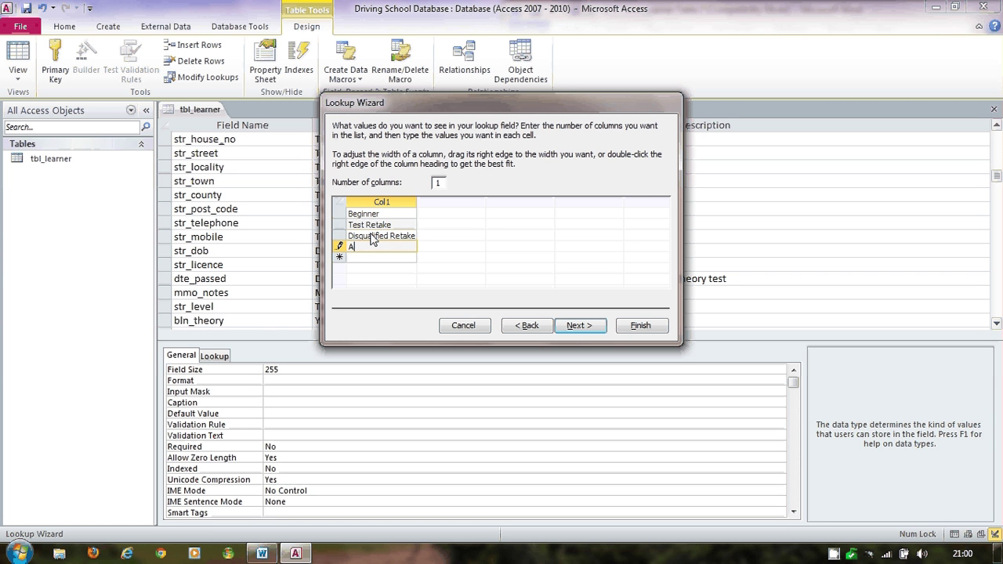
type("dvanced")
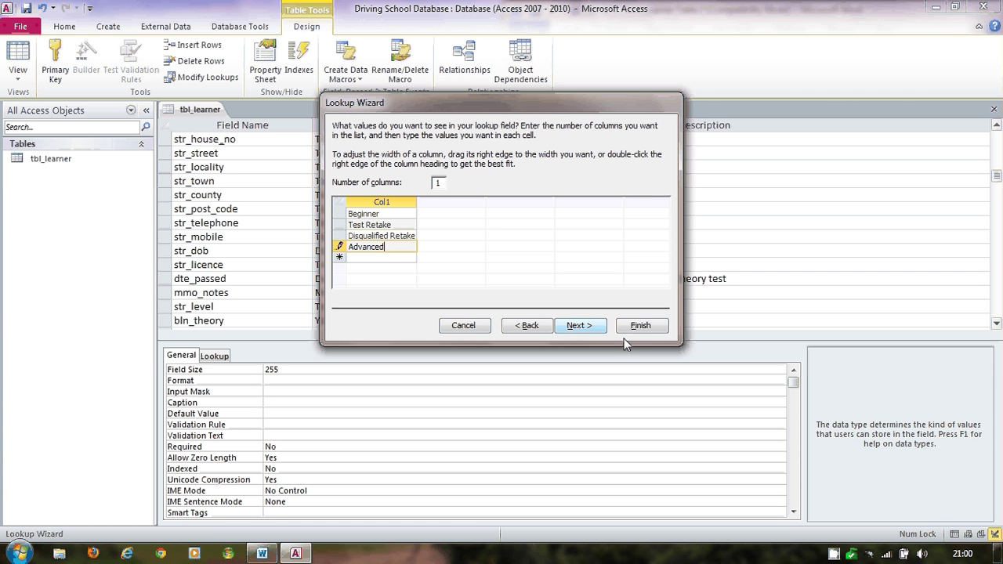
Limit str_level entries to the list, keep its label and finish the Lookup Wizard.
left_click(580, 326)
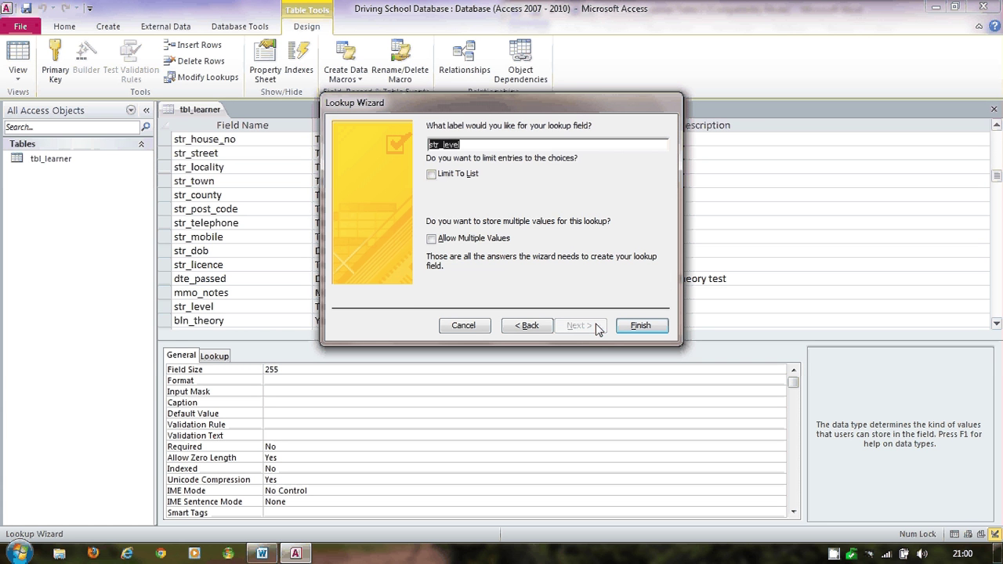
left_click(432, 174)
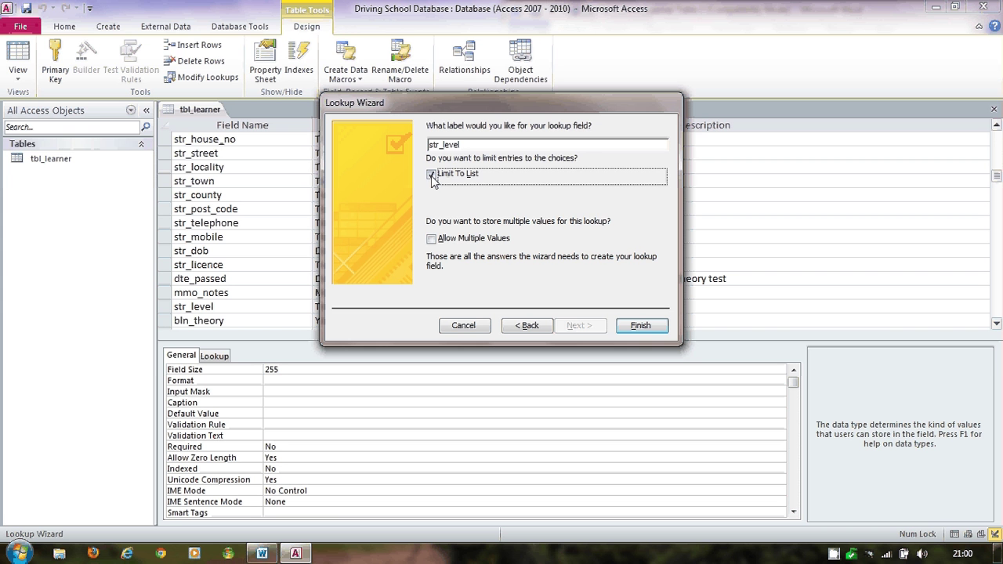
left_click(638, 328)
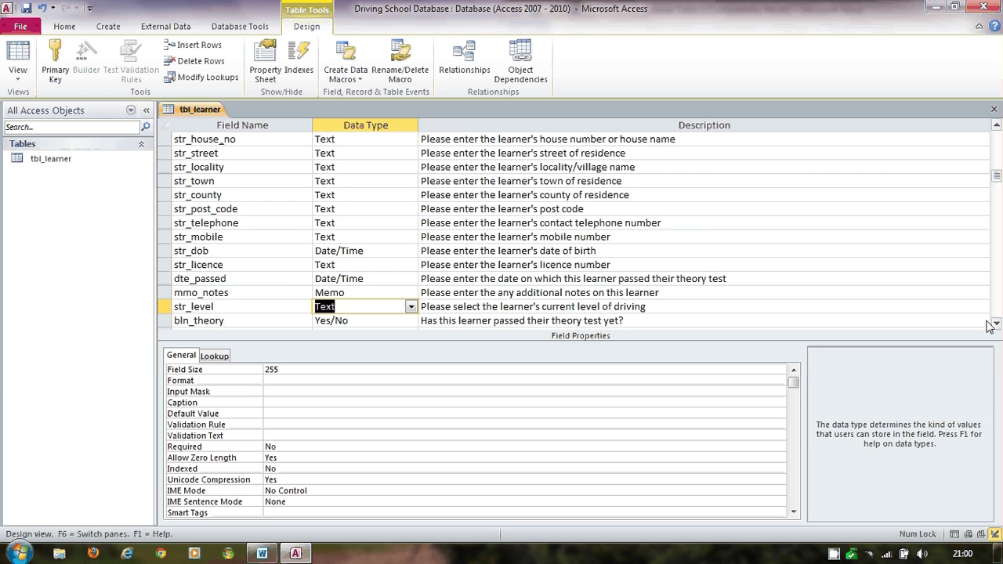
Check the transmission values in Word, and start the Lookup Wizard for str_transmission in Access, choosing to type in the values.
scroll(808, 295, "down", 3)
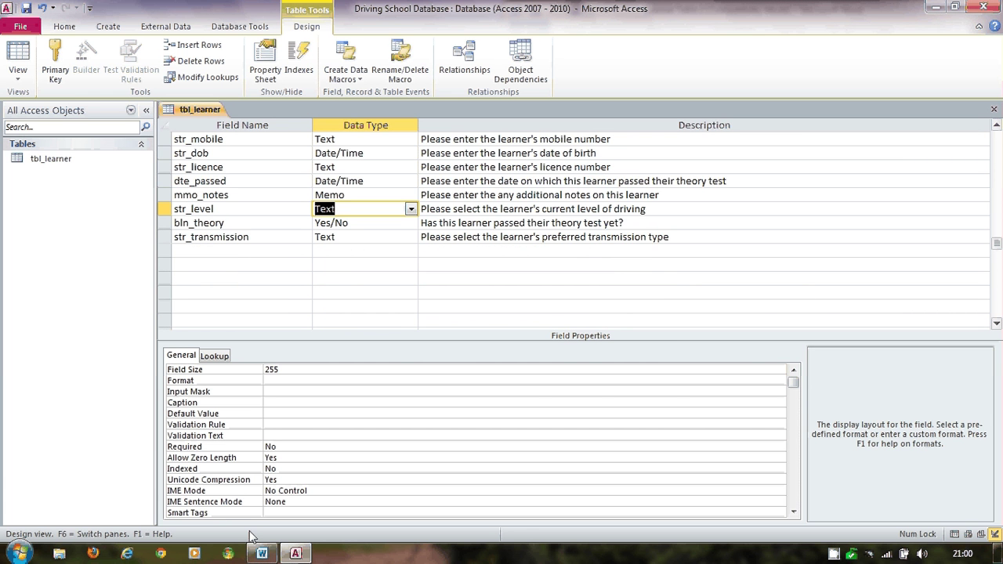
left_click(261, 553)
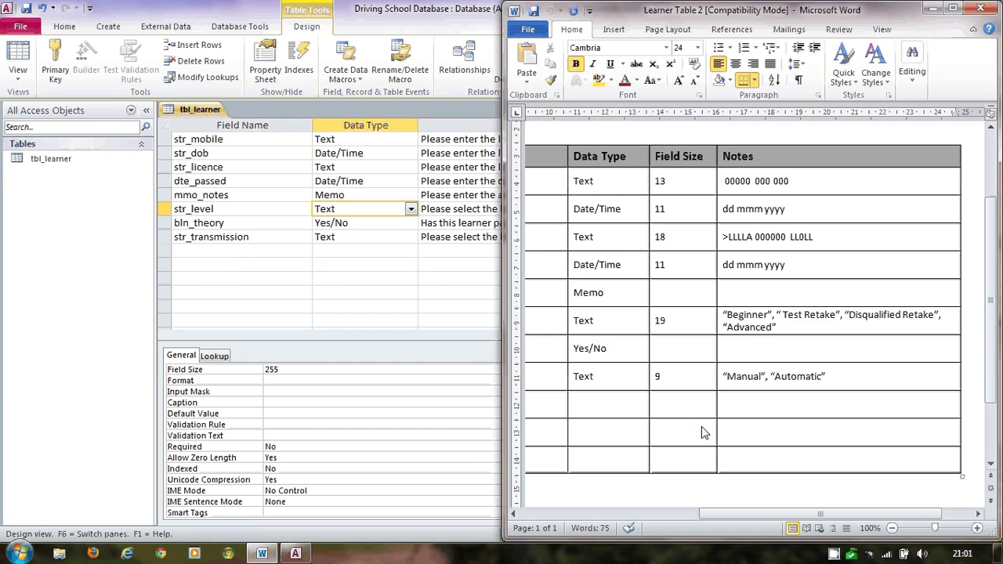
left_click(373, 239)
left_click(410, 237)
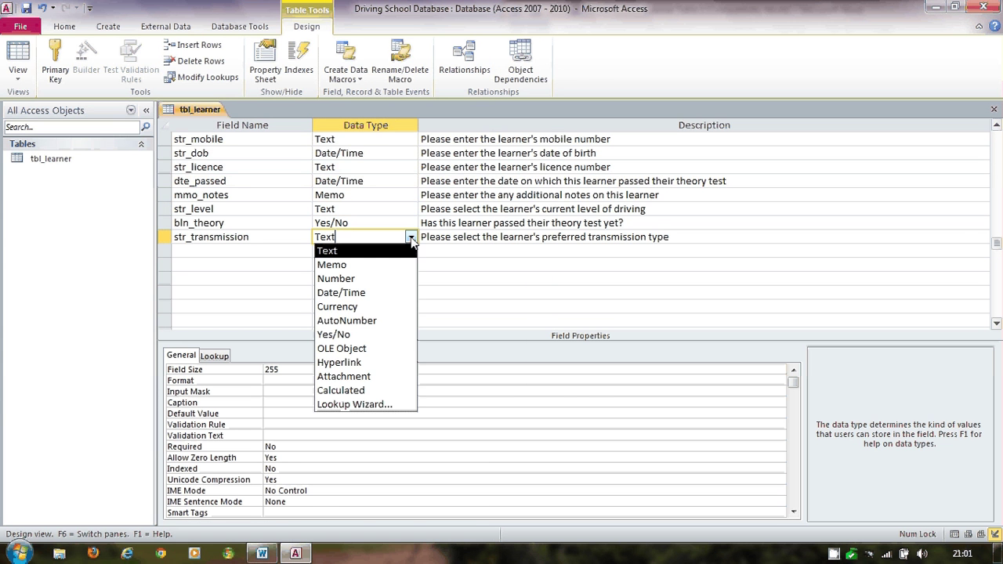
left_click(357, 404)
left_click(432, 200)
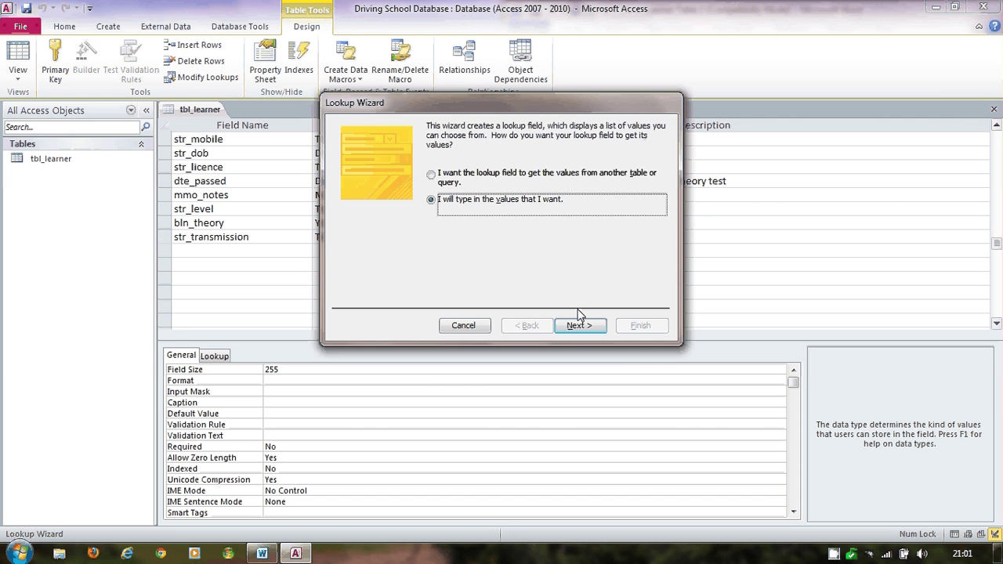
left_click(574, 327)
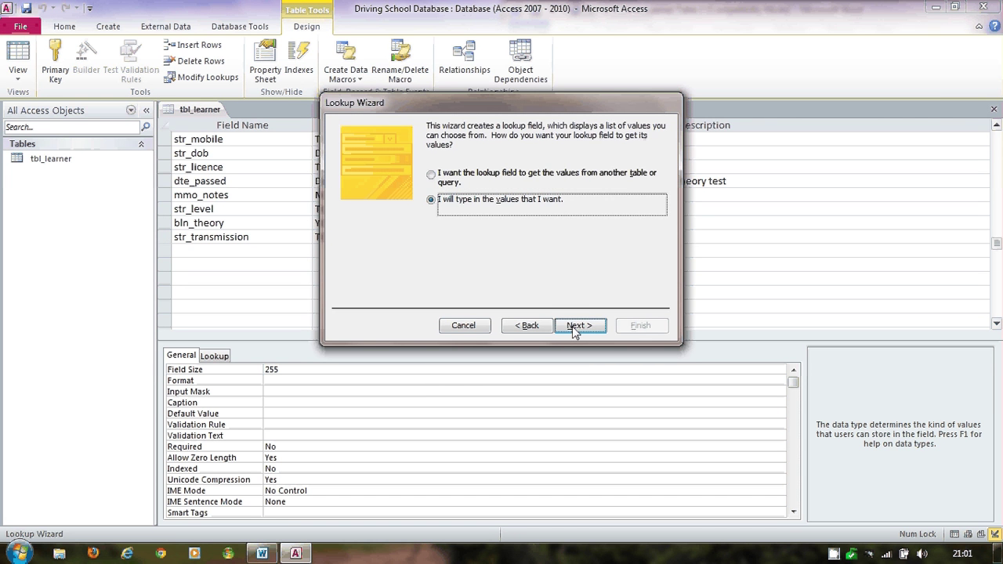
Enter Automatic and Manual as the lookup values for str_transmission.
type("Aut")
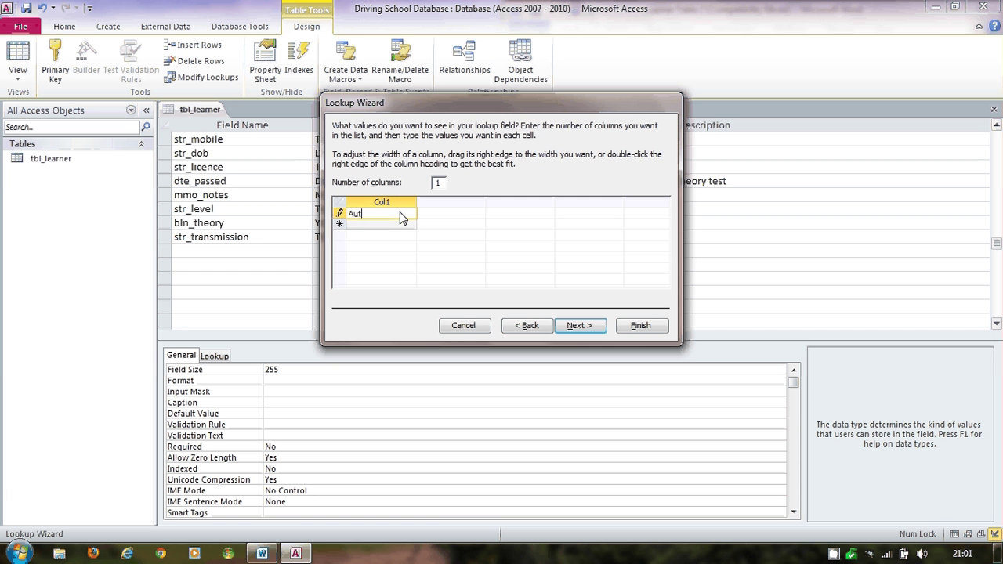
type("oimatuic")
left_click(390, 218)
key("BackSpace")
key("BackSpace")
type("i")
key("BackSpace")
key("BackSpace")
key("BackSpace")
key("BackSpace")
type("mat")
left_click(397, 227)
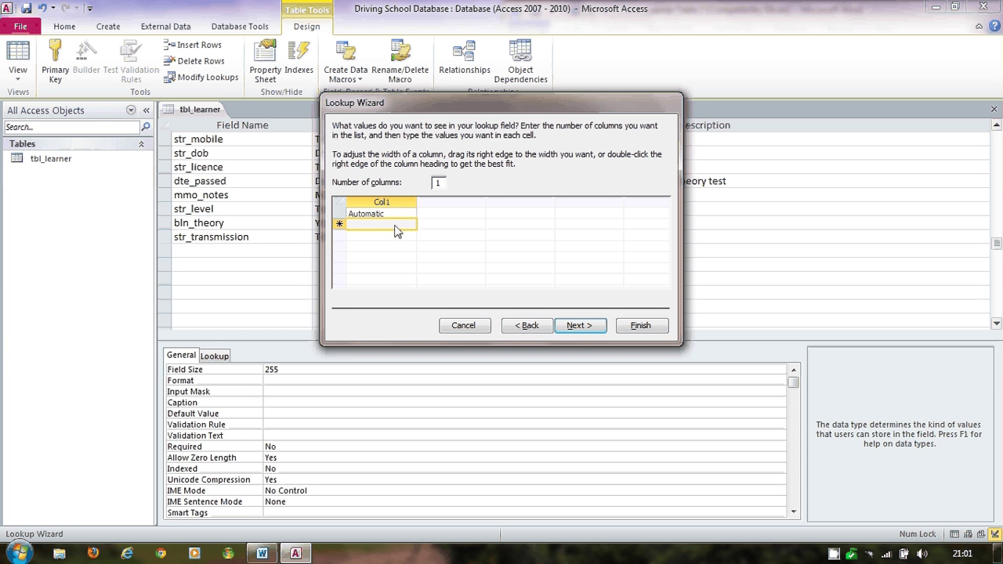
type("Manual")
Limit str_transmission entries to the list, keep its label and finish the Lookup Wizard.
left_click(576, 327)
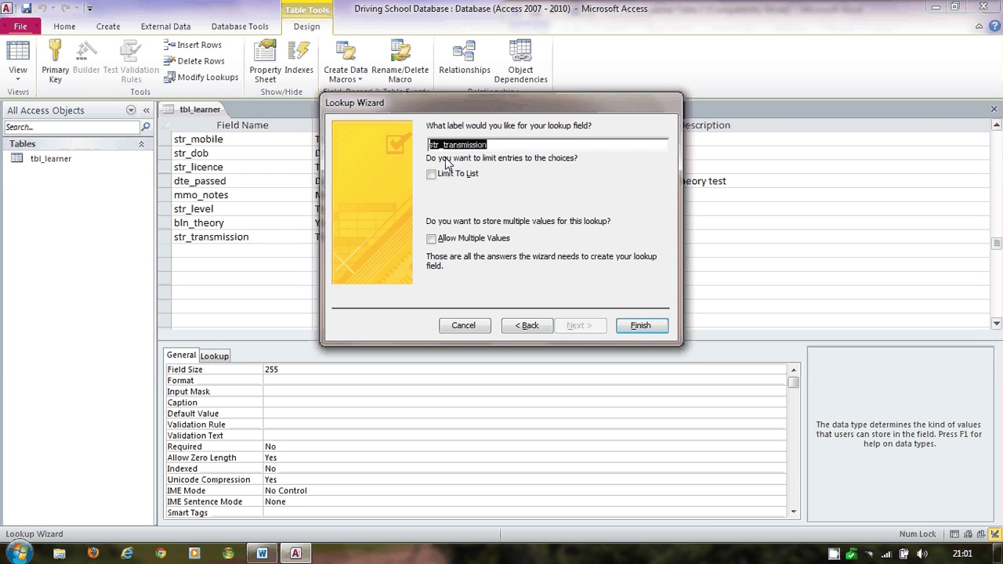
left_click(440, 173)
left_click(639, 326)
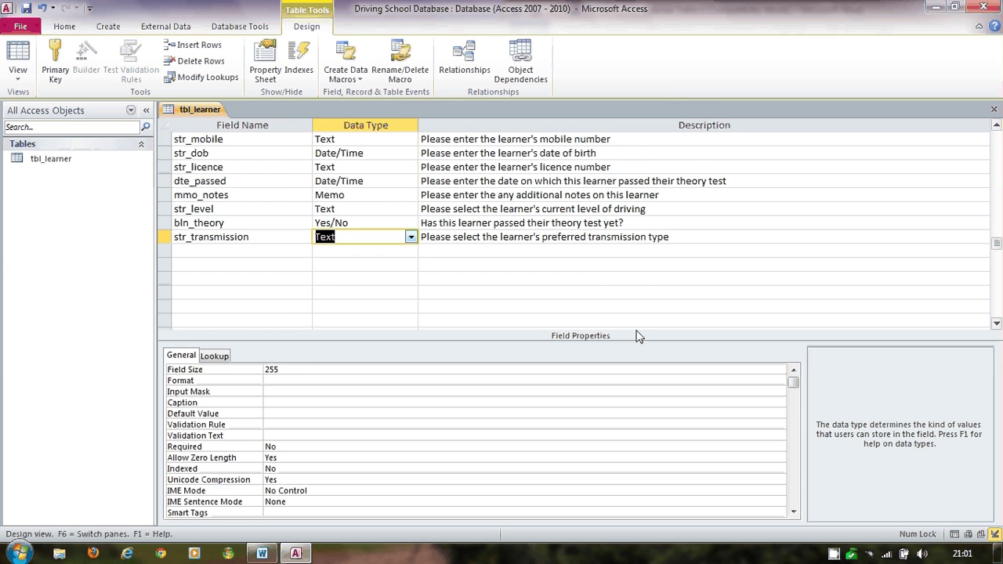
Review the lookup properties of str_transmission, str_mobile and str_level, ending on str_transmission.
left_click(223, 357)
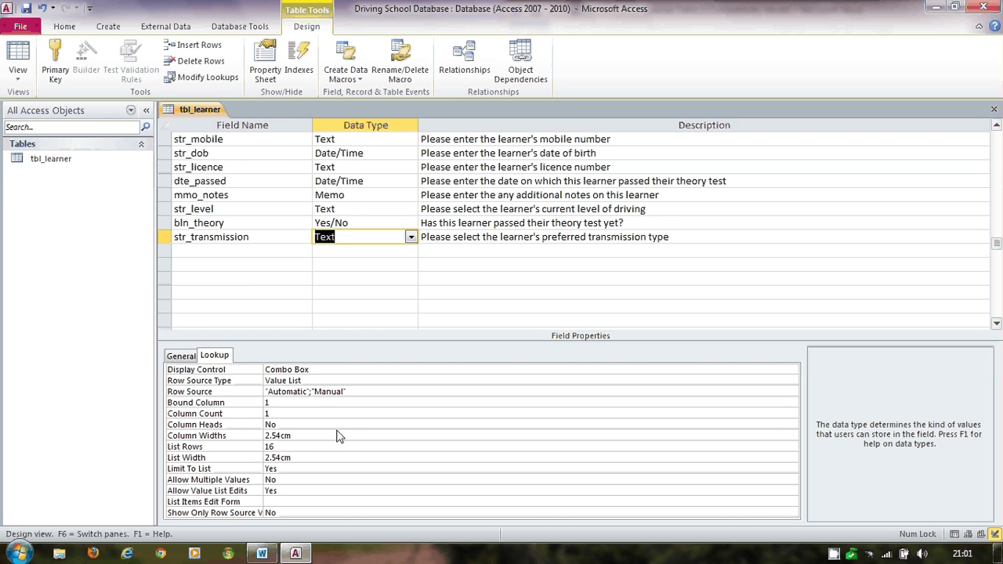
left_click(234, 143)
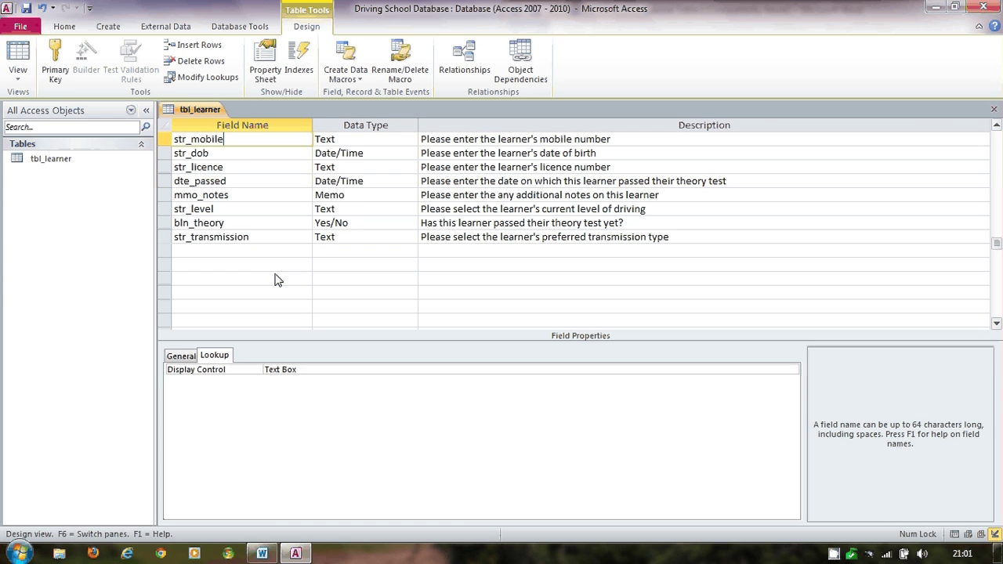
left_click(231, 210)
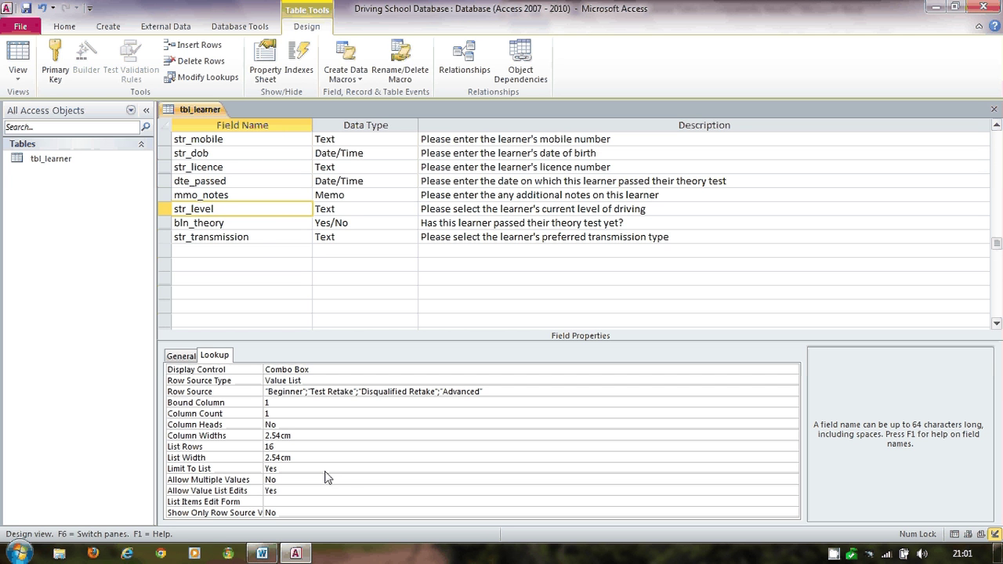
left_click(252, 238)
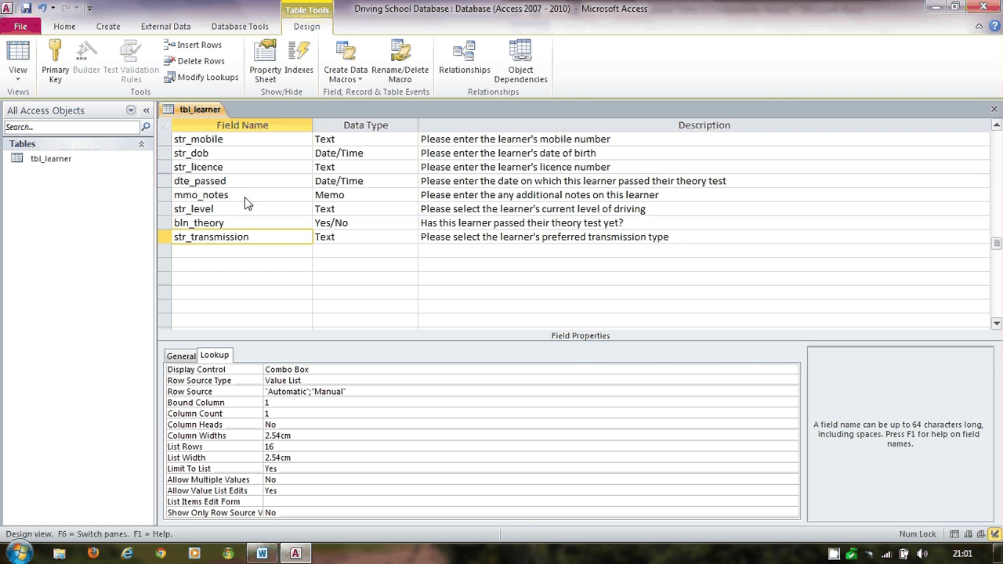
Check the field sizes in the Word specification and set the field size of str_transmission to 9 in Access.
left_click(266, 555)
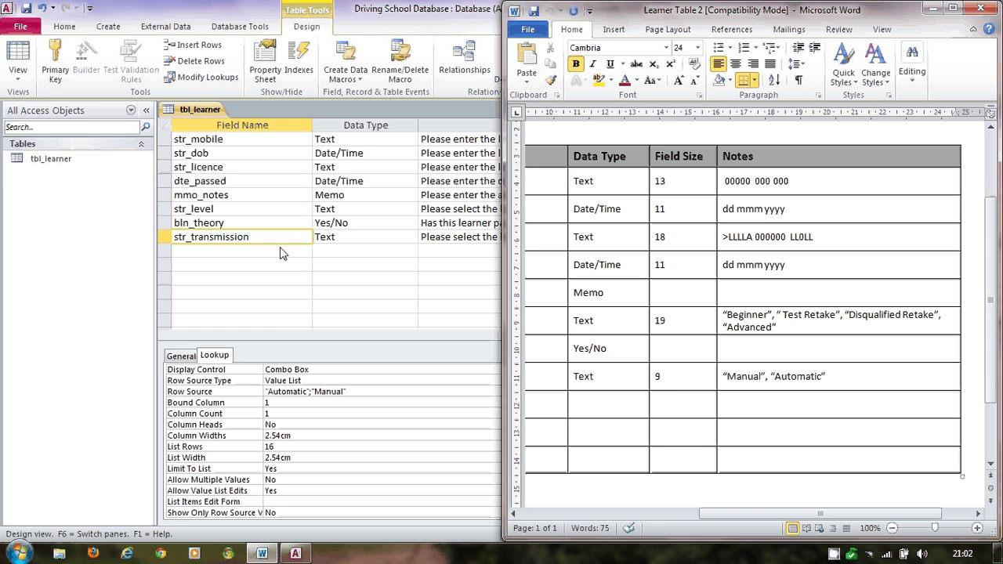
left_click(225, 283)
left_click(255, 372)
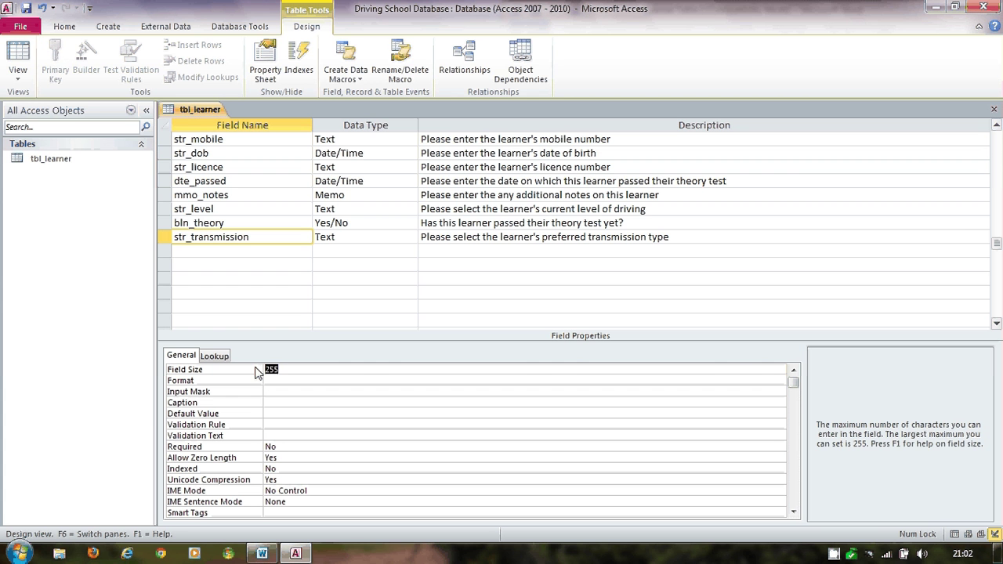
type("9")
Set the field size of str_level to 19 and its caption to Level.
left_click(257, 210)
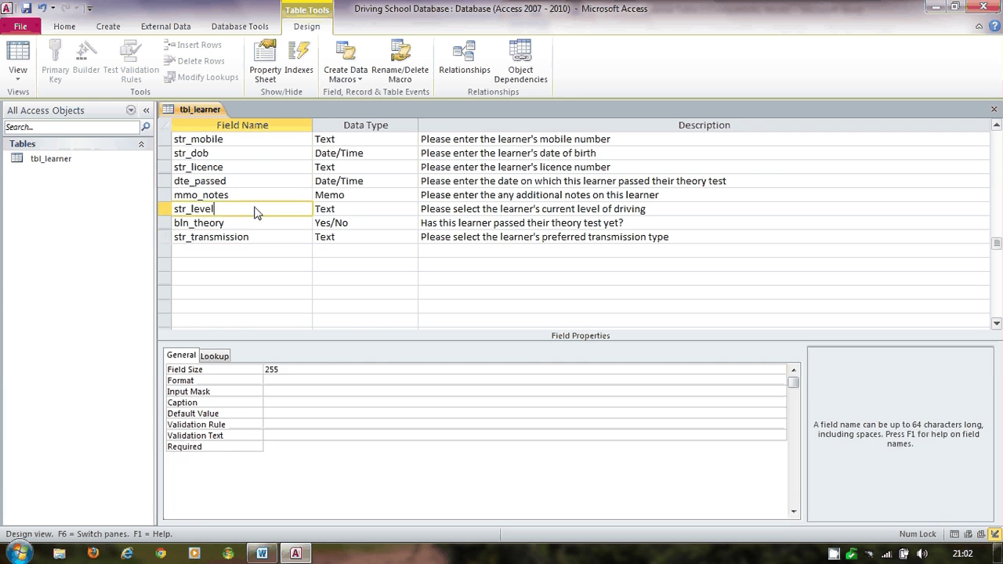
left_click(256, 370)
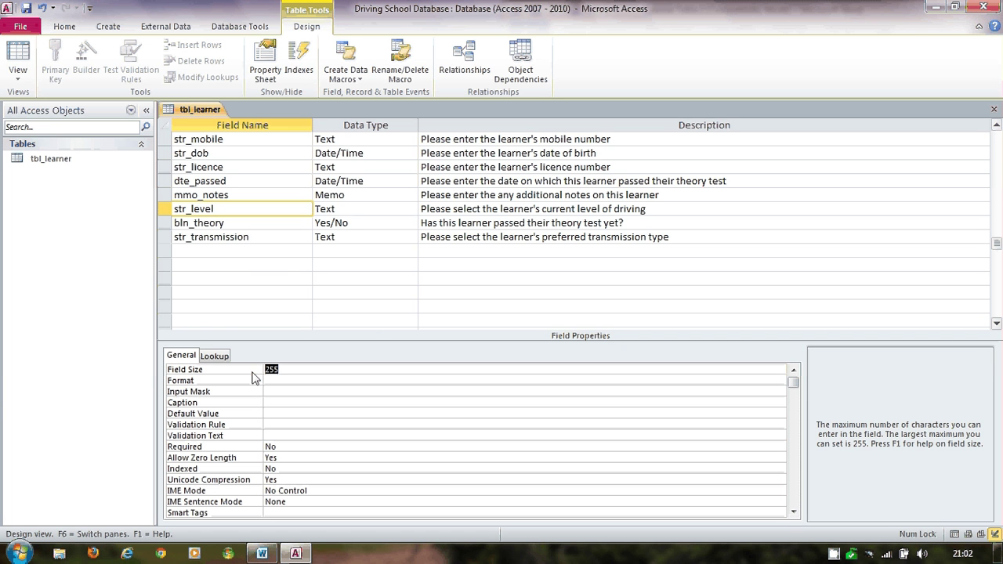
type("19")
left_click(274, 403)
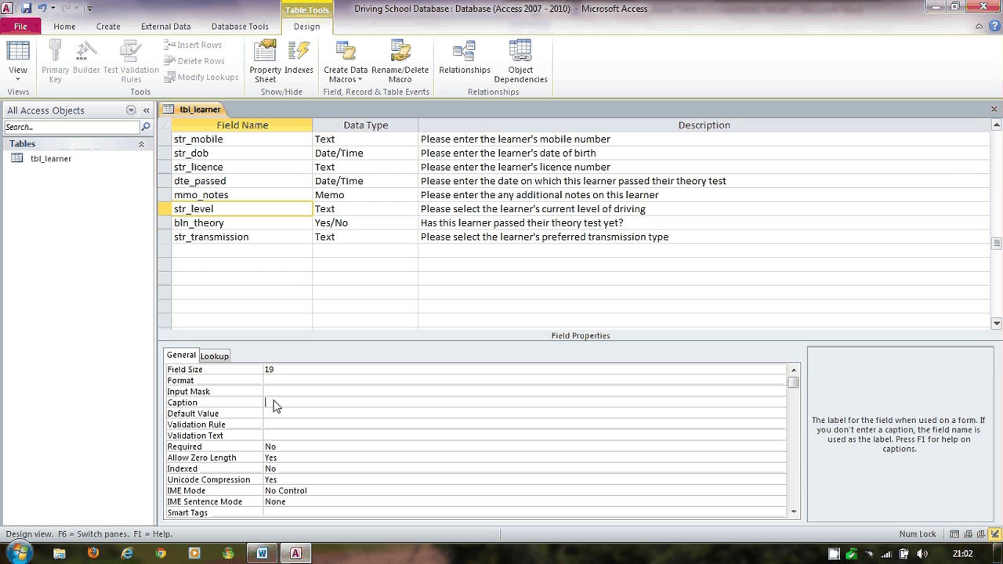
type("Level")
Set the caption of str_transmission to Automatic/Manual?
left_click(217, 240)
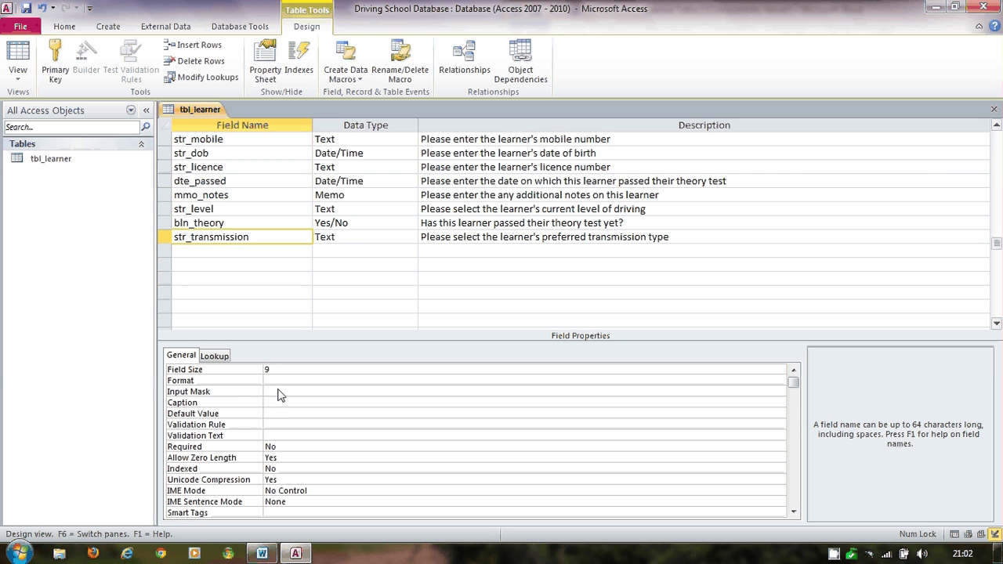
left_click(276, 403)
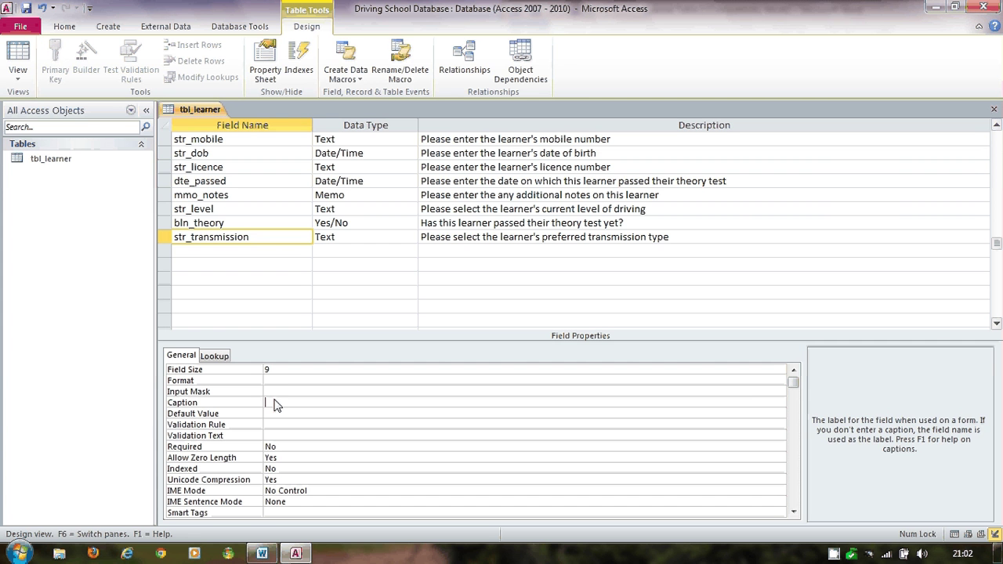
type("Automatic/Manual?")
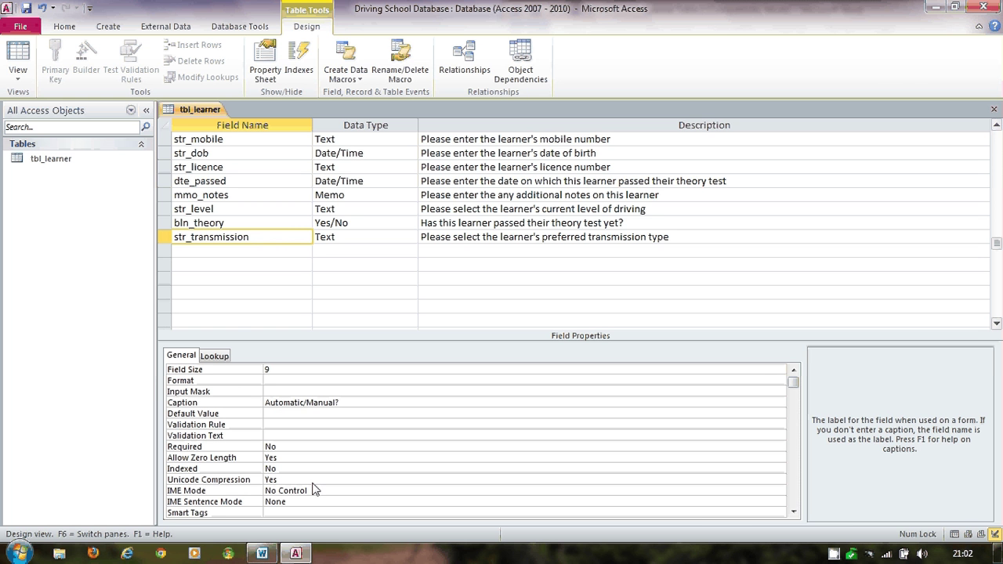
Compare the captions of str_level and str_transmission in Access with the Word specification, and save tbl_learner.
left_click(262, 554)
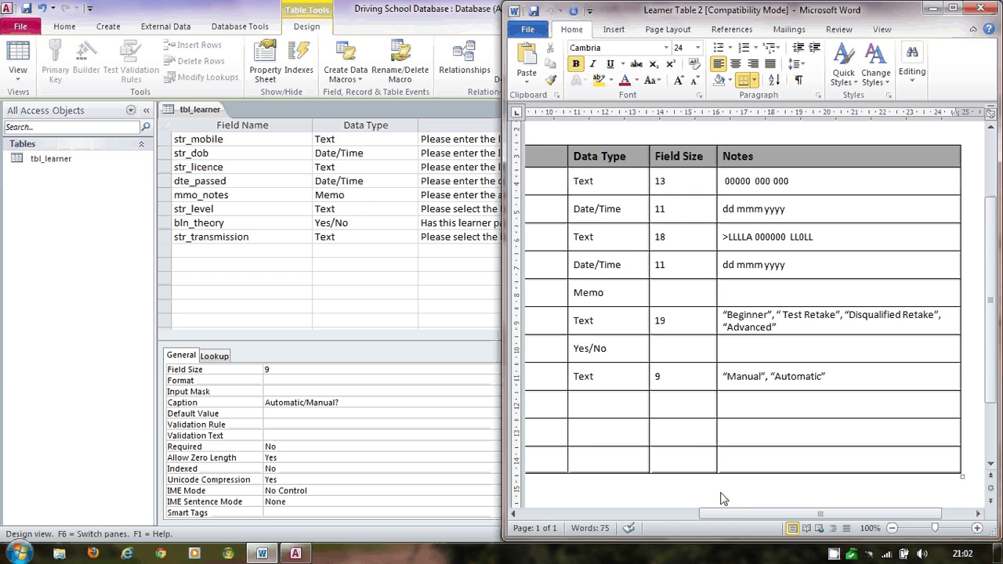
left_click_drag(722, 513, 635, 529)
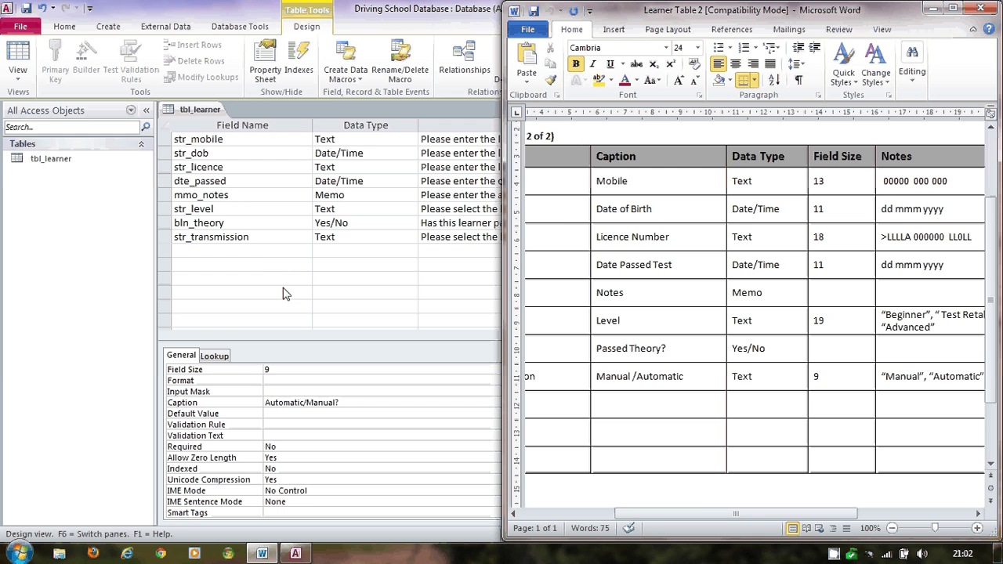
left_click(253, 213)
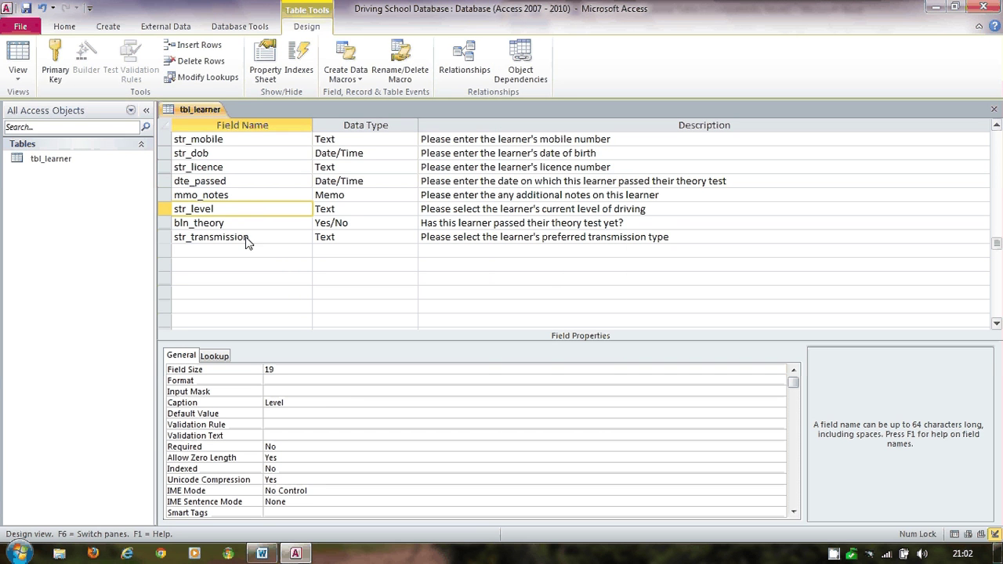
left_click(246, 237)
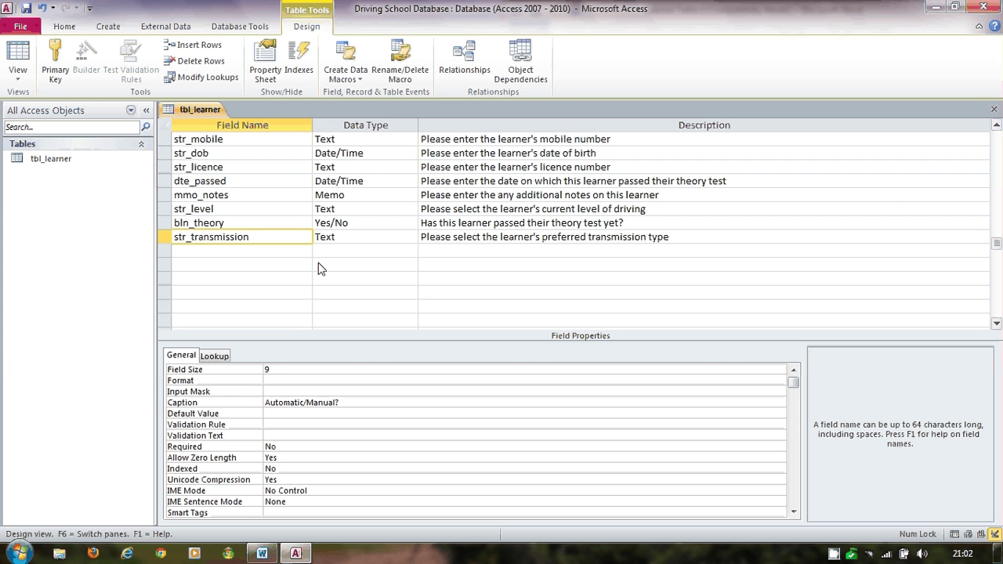
left_click(26, 8)
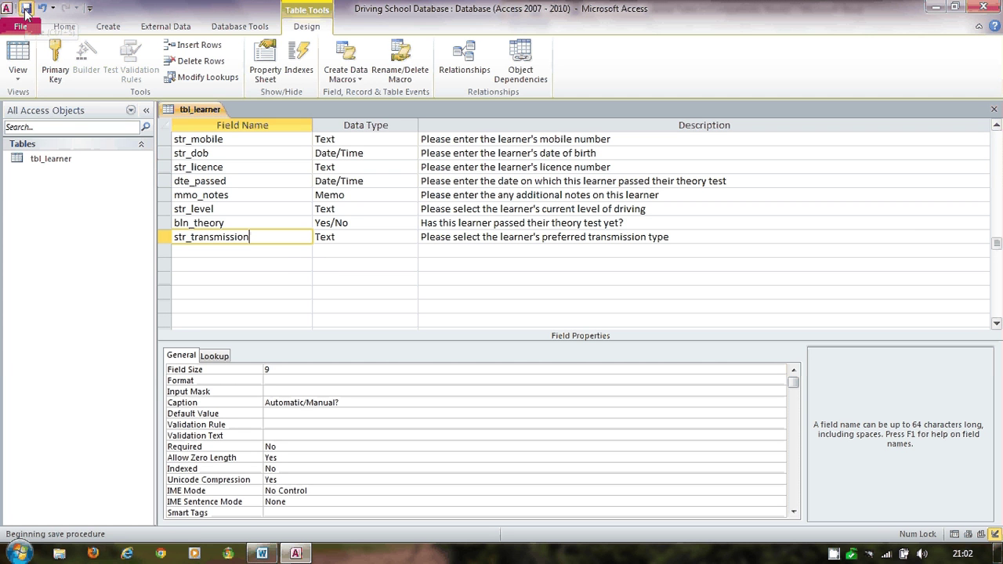
Show tbl_learner in Datasheet View and examine its columns, the Date of Birth calendar and the telephone and post code input masks.
left_click(18, 58)
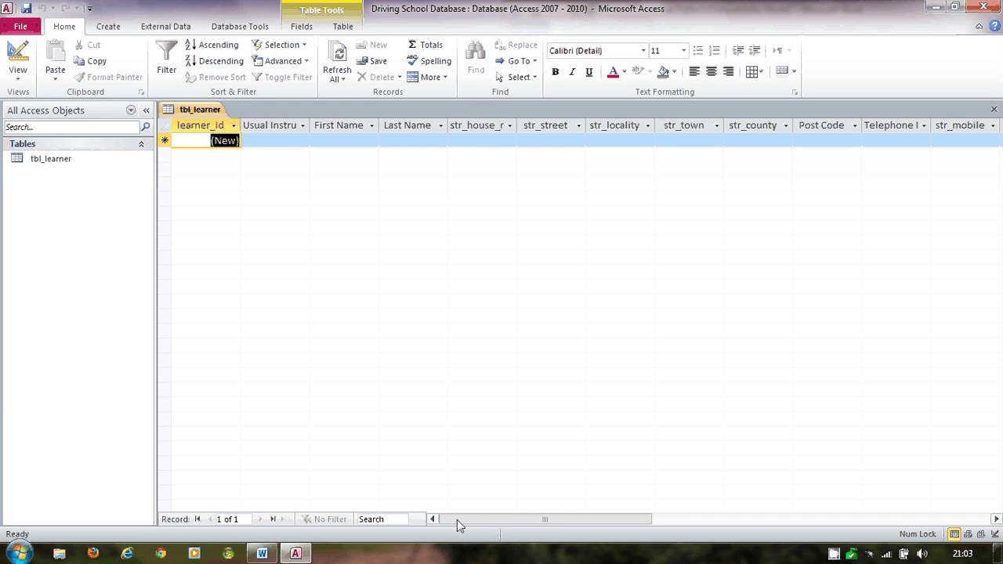
left_click_drag(457, 519, 476, 518)
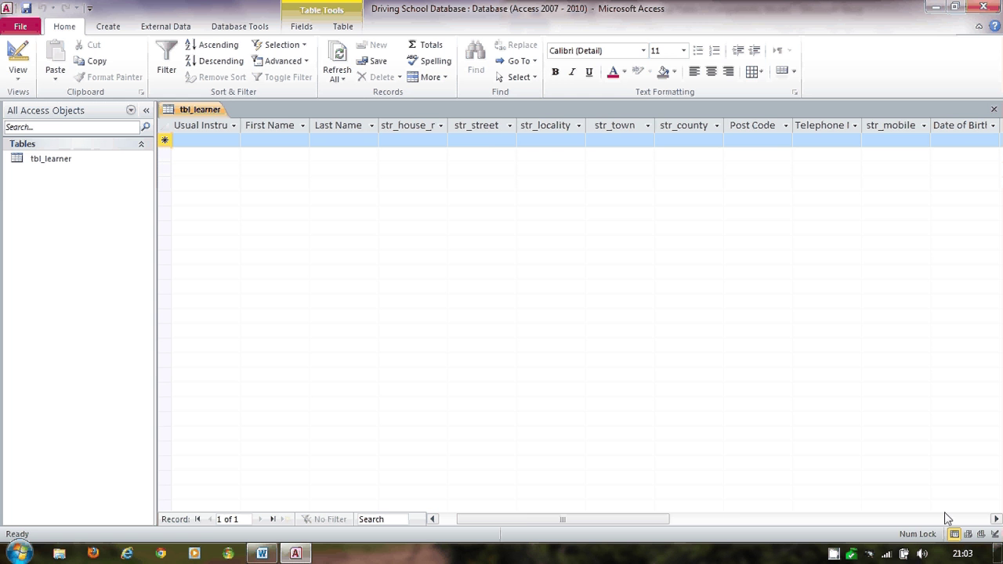
left_click(996, 521)
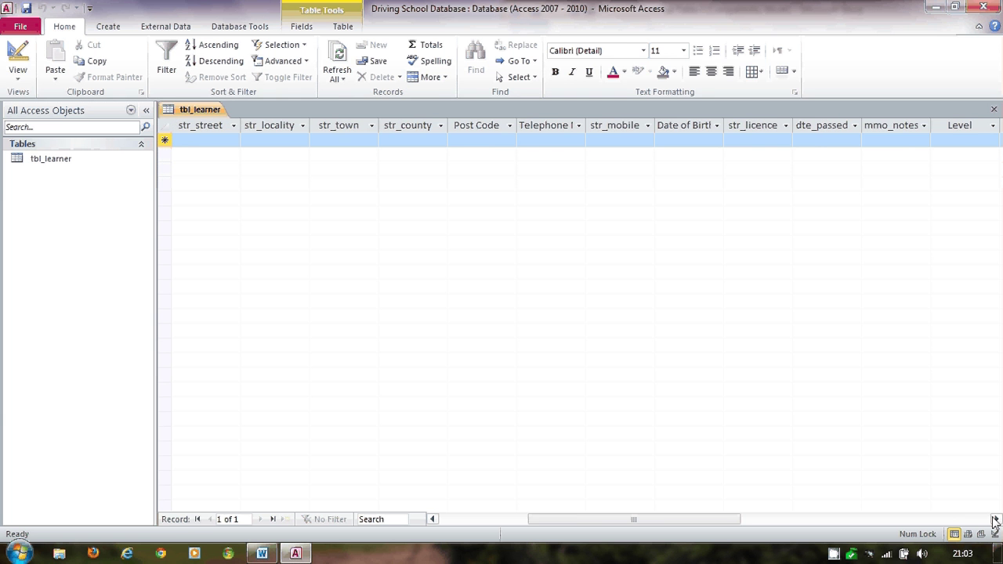
left_click(995, 521)
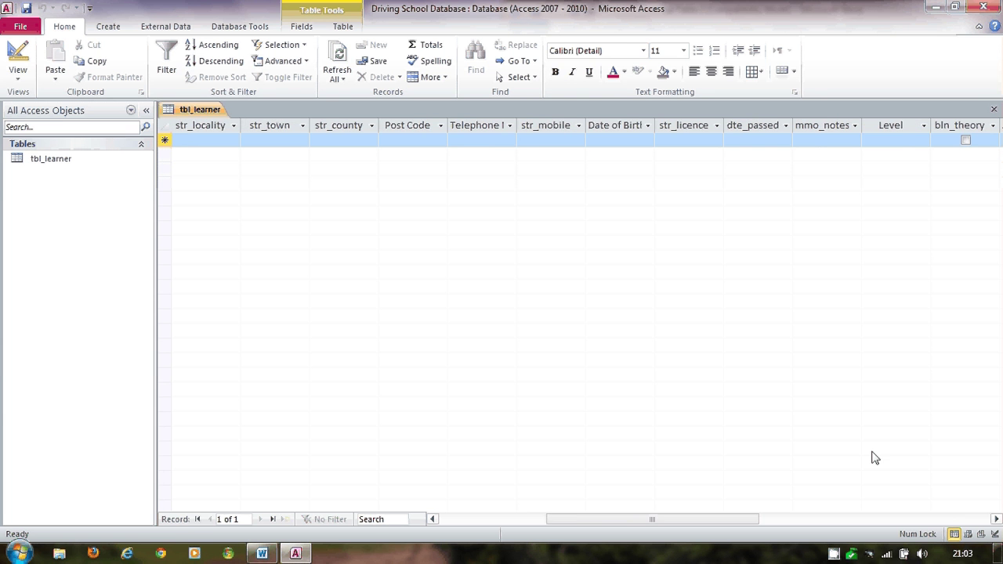
left_click(613, 141)
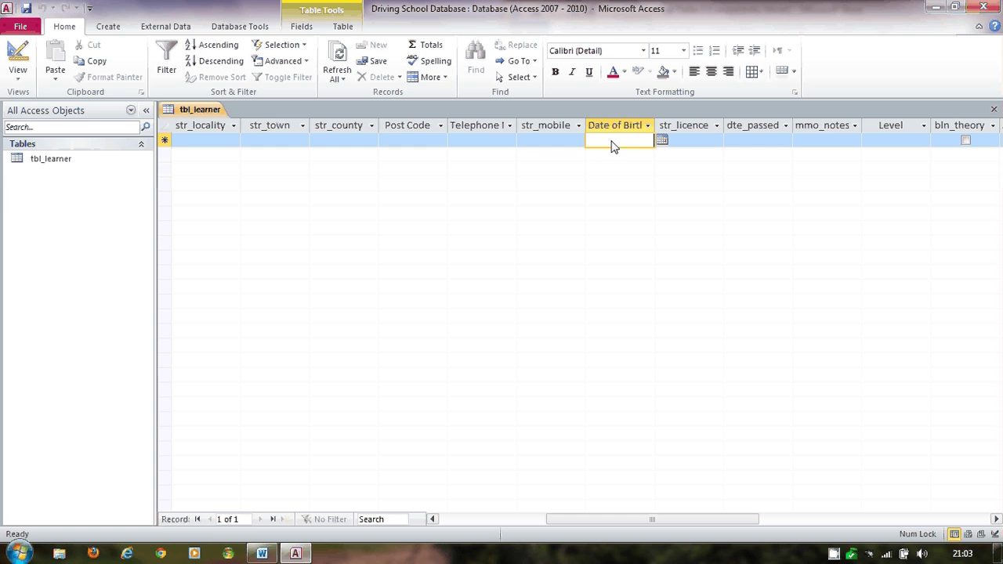
left_click(660, 140)
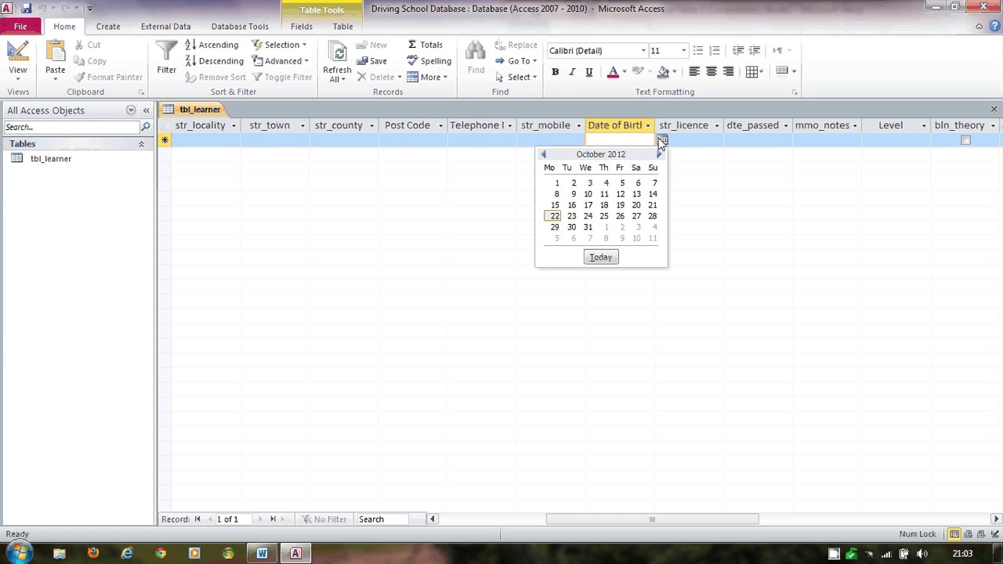
left_click(765, 151)
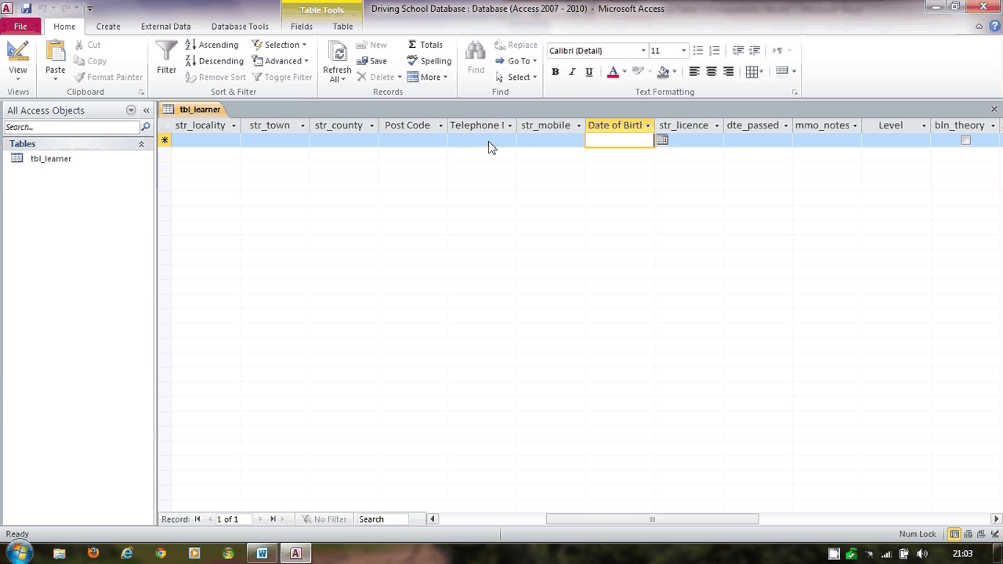
left_click(459, 141)
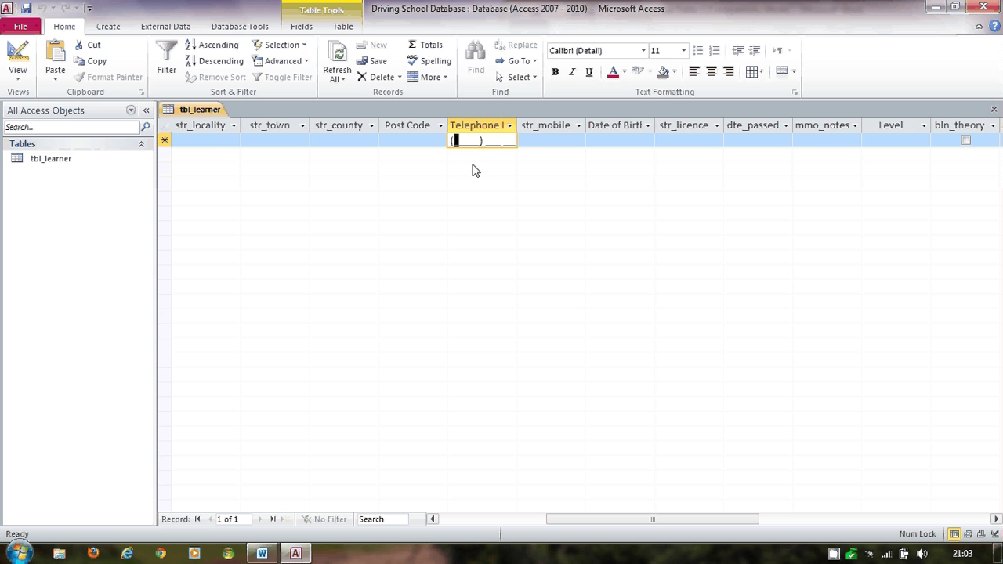
left_click(389, 143)
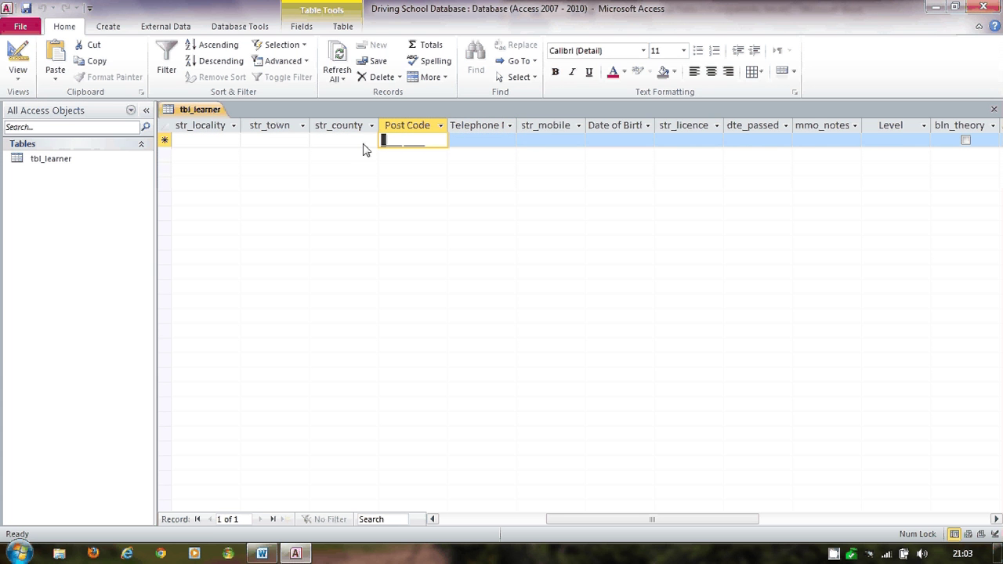
left_click(337, 144)
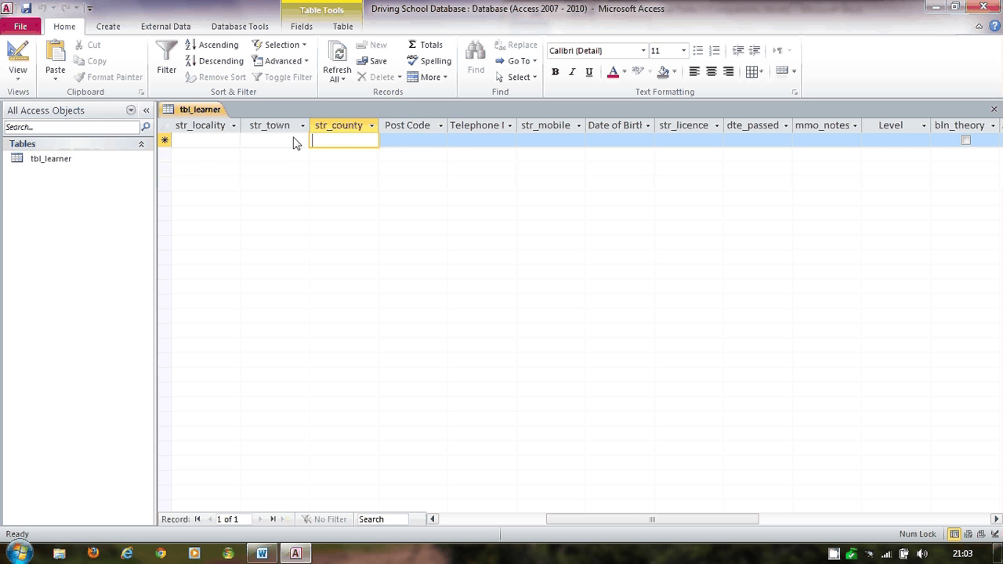
left_click(295, 142)
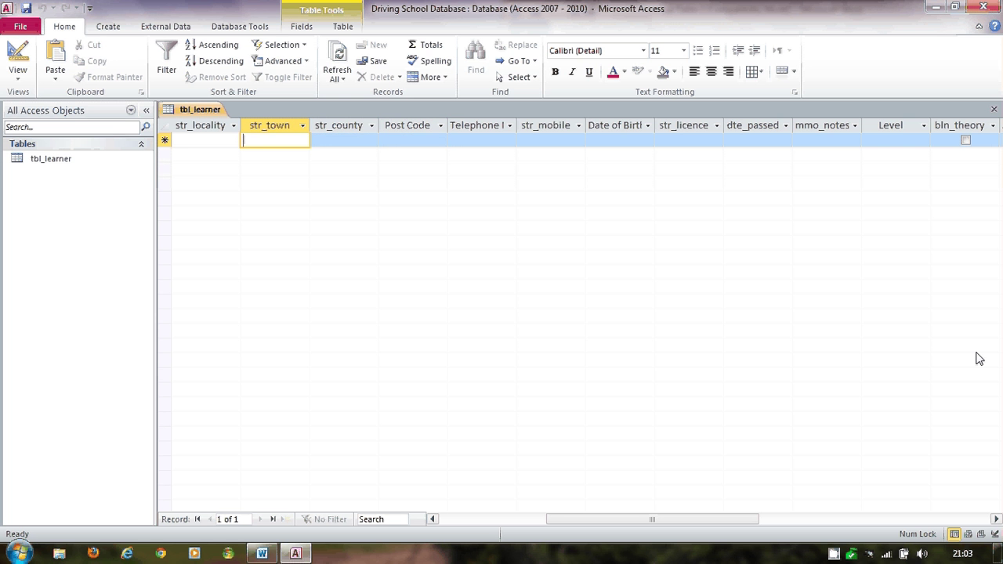
Test ticking and clearing the bln_theory check box in the new learner record.
left_click(996, 520)
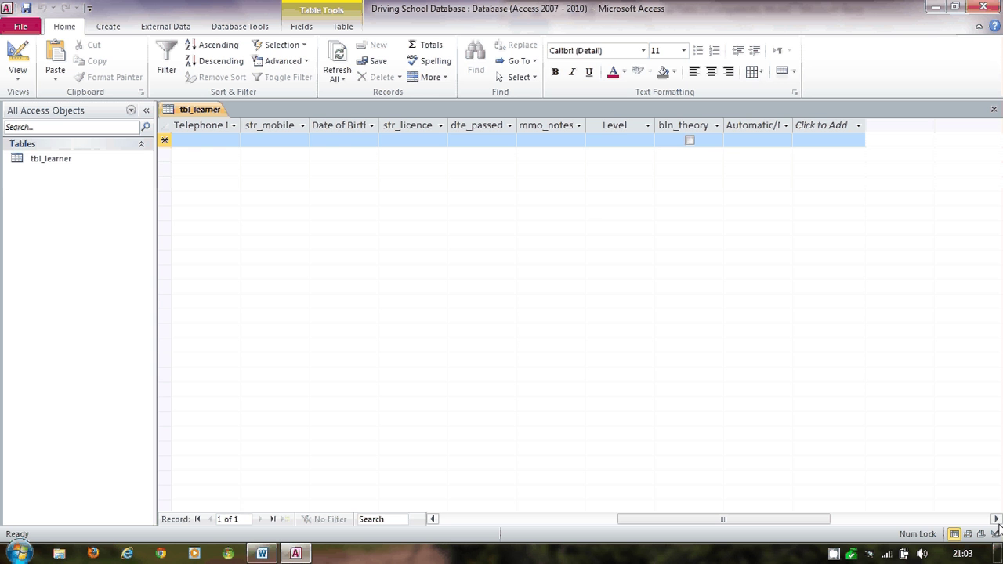
left_click(691, 141)
left_click(691, 142)
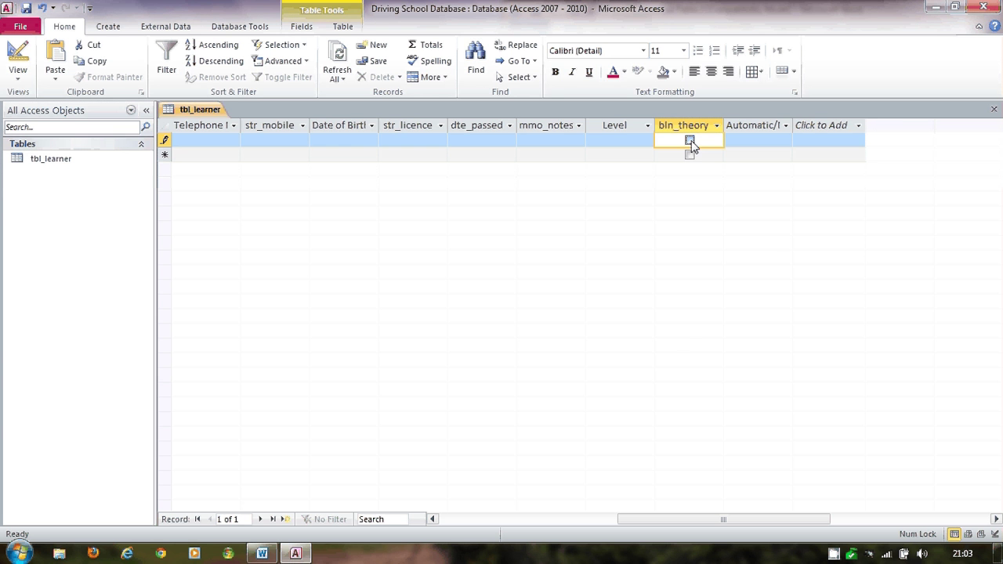
left_click(690, 142)
Try the lookup lists by choosing Beginner as the level and Automatic as the transmission, and discard the test record.
left_click(632, 146)
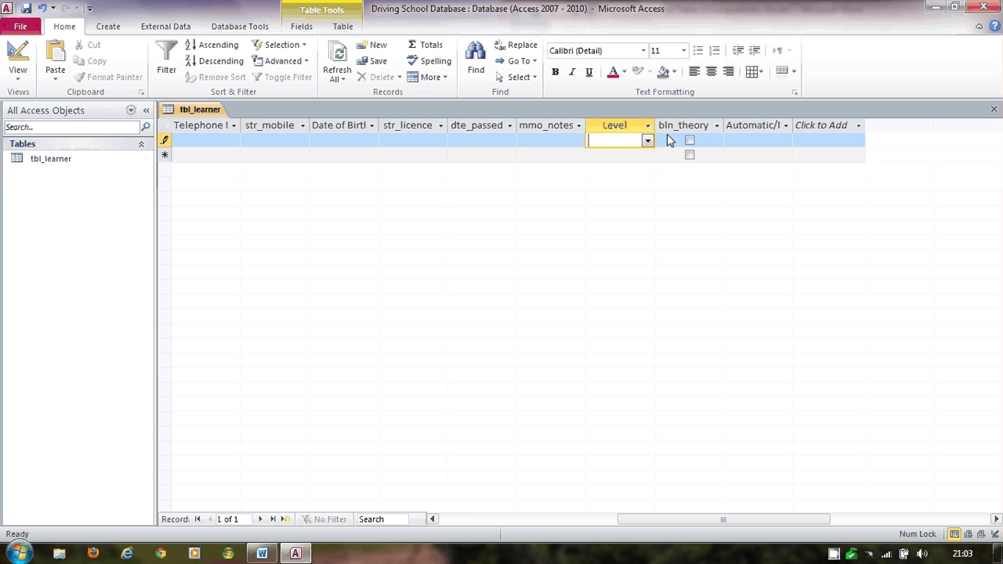
left_click(648, 141)
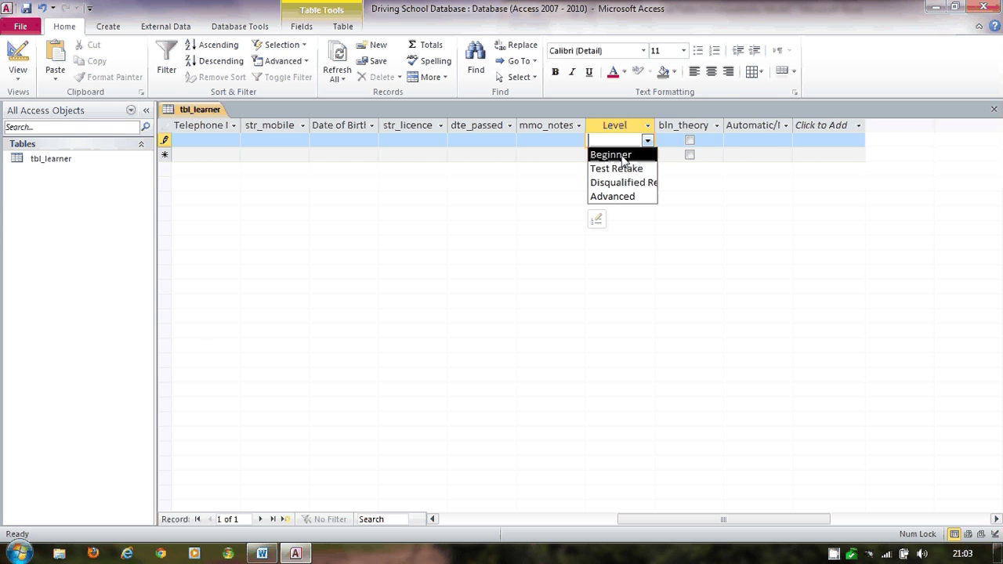
left_click(623, 157)
left_click(784, 144)
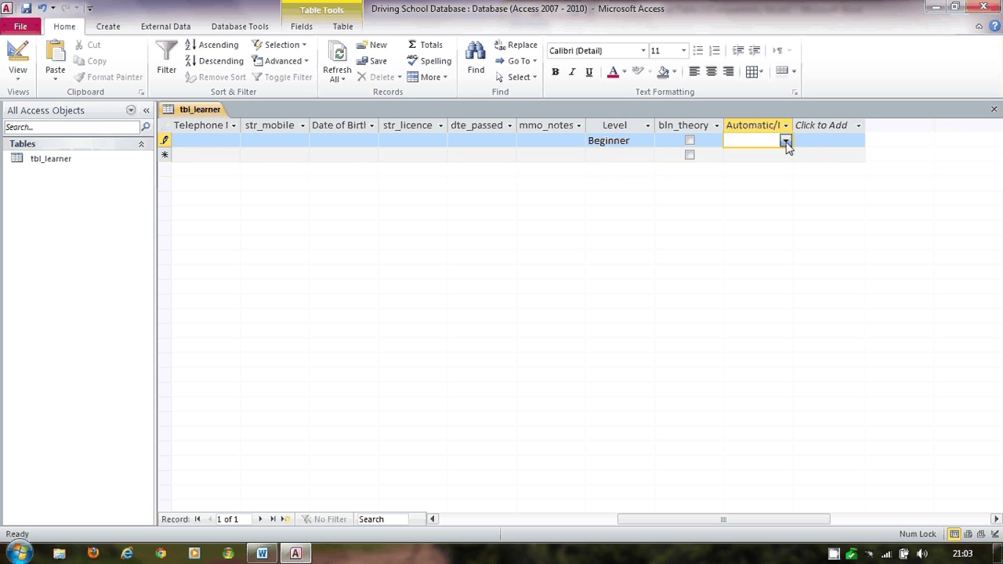
left_click(785, 141)
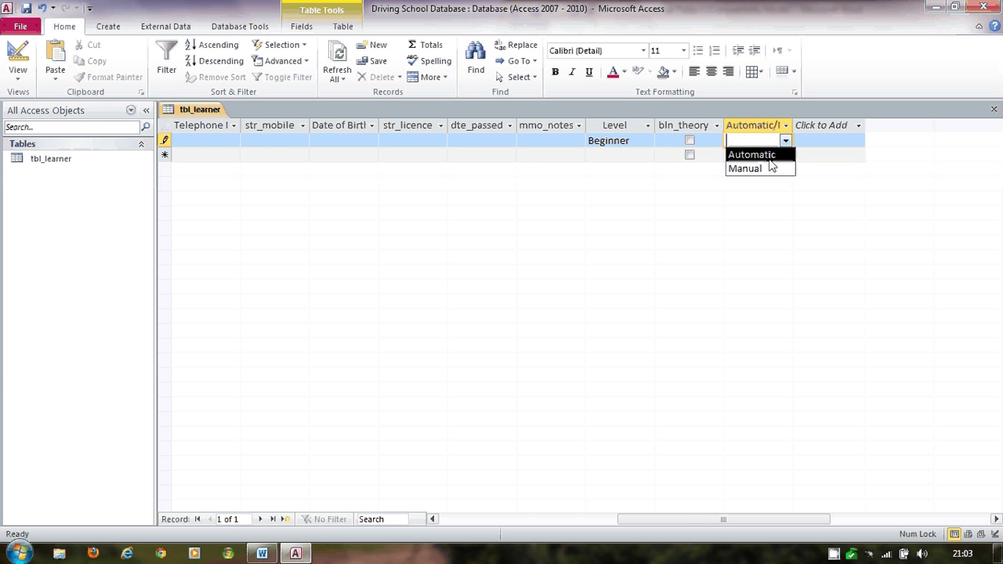
left_click(770, 156)
left_click_drag(685, 521, 485, 524)
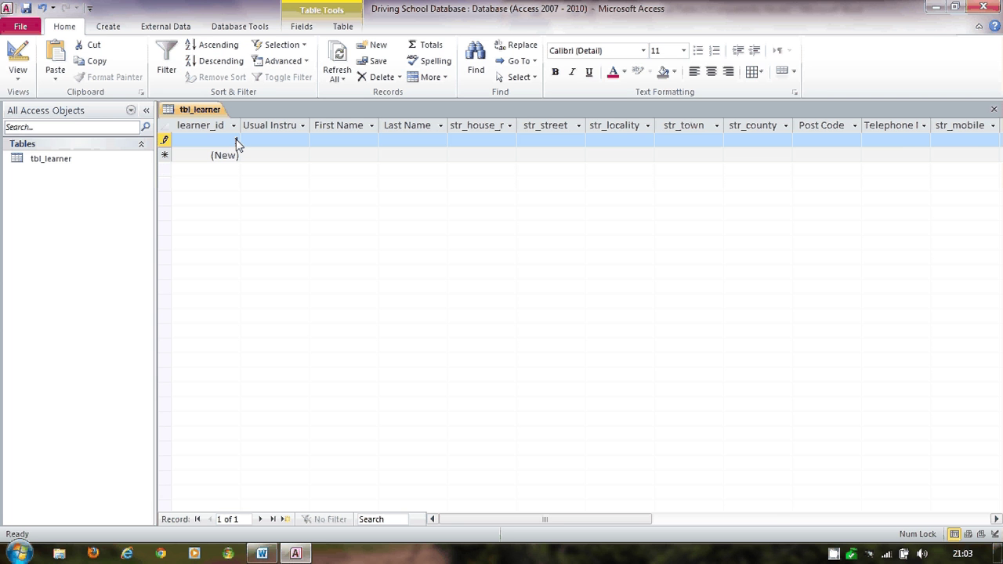
key("Escape")
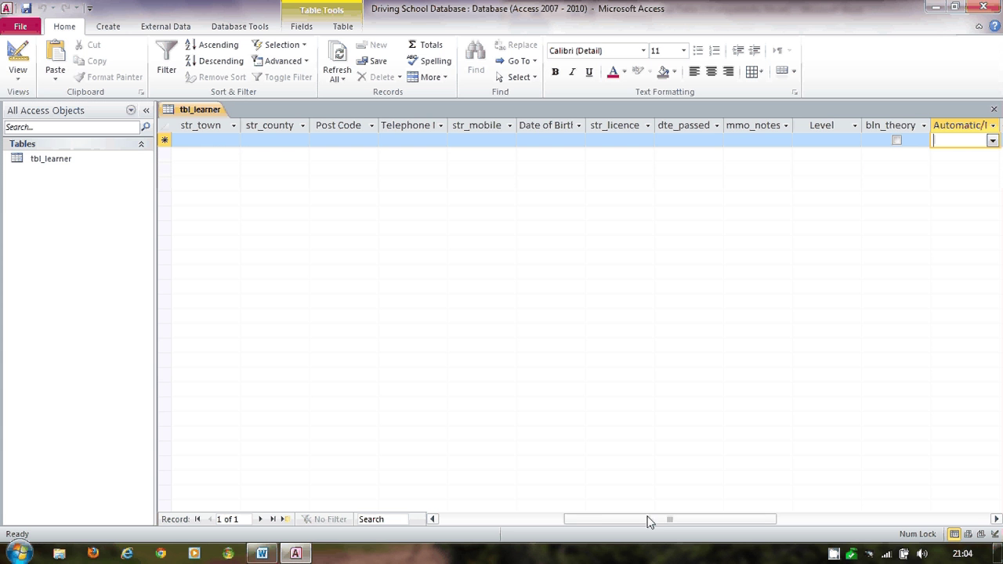
Enter a sample first name in a new record to examine the learner_id numbering, and discard the record.
left_click_drag(648, 521, 522, 521)
left_click(331, 144)
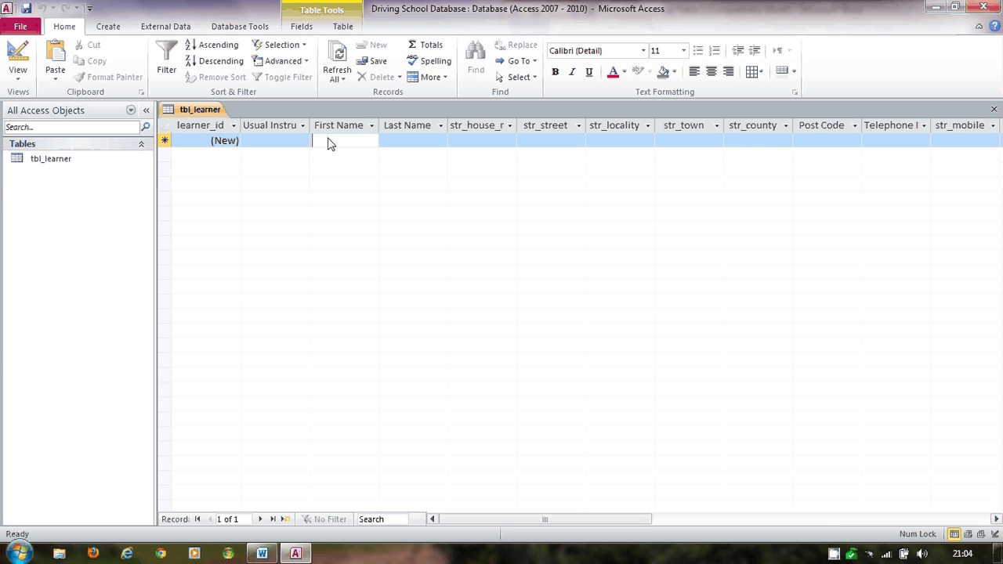
type("Mickey")
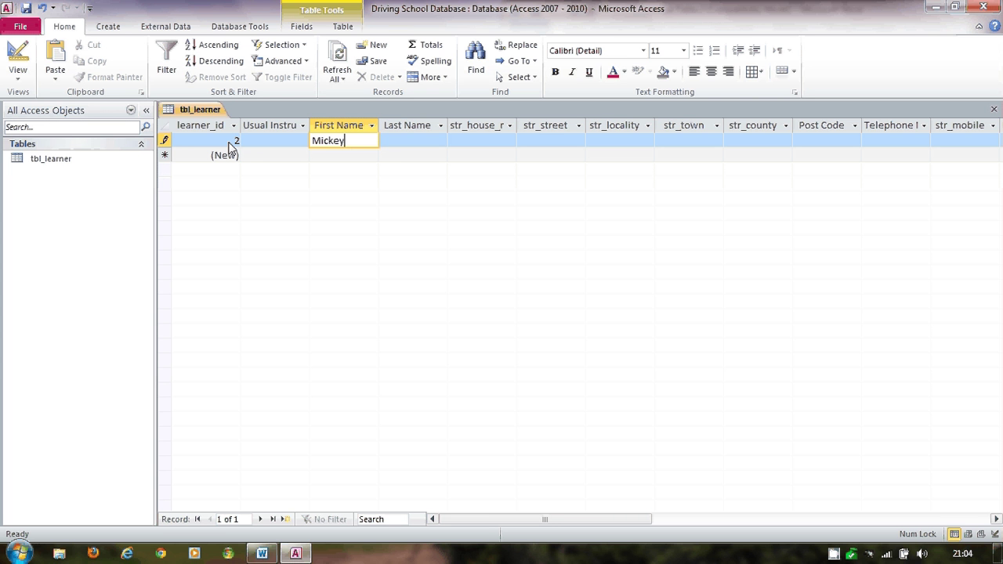
key("Escape")
key("Escape")
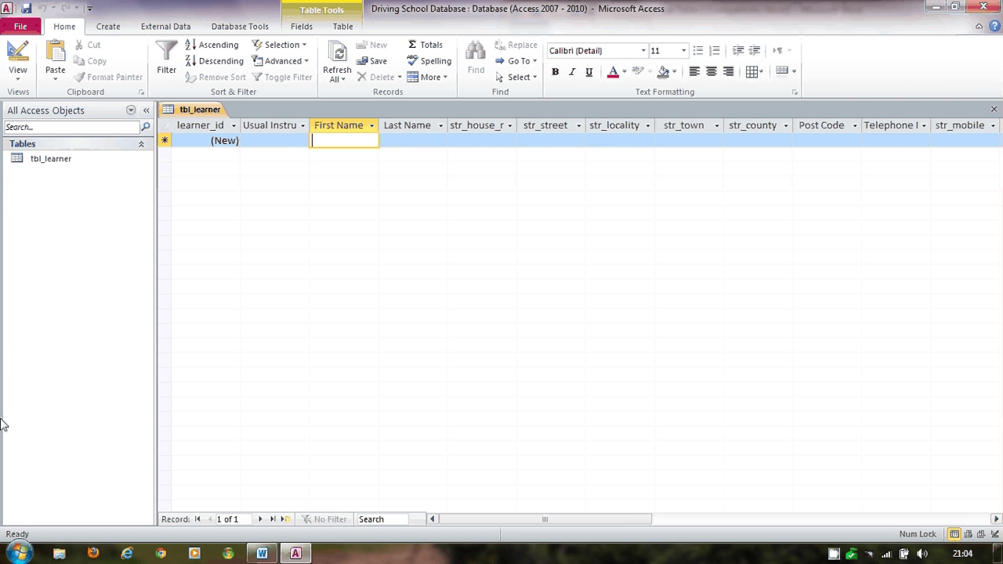
Check the captions in the Word specification and return tbl_learner to Design View in Access.
left_click(263, 553)
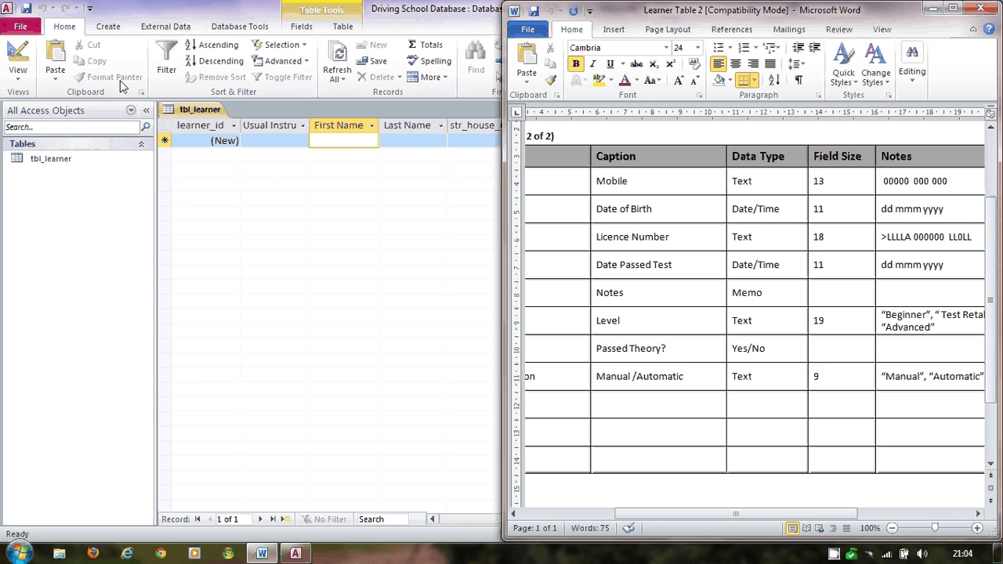
left_click(123, 87)
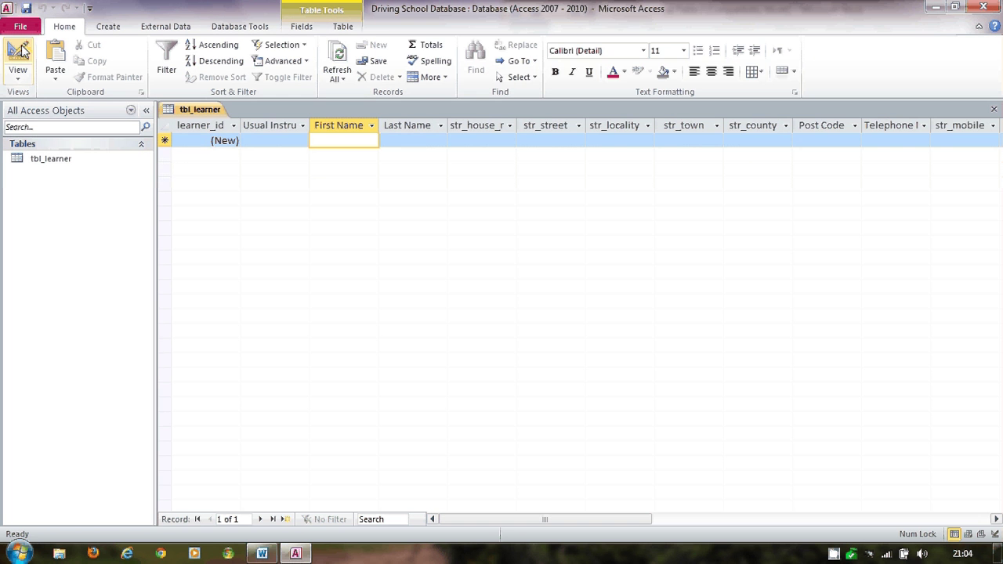
left_click(18, 52)
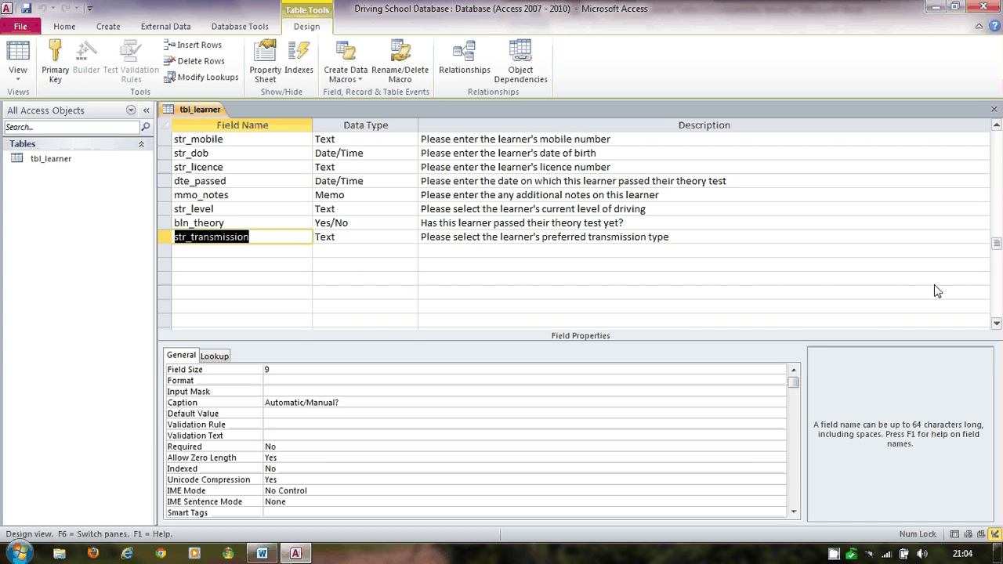
left_click(997, 125)
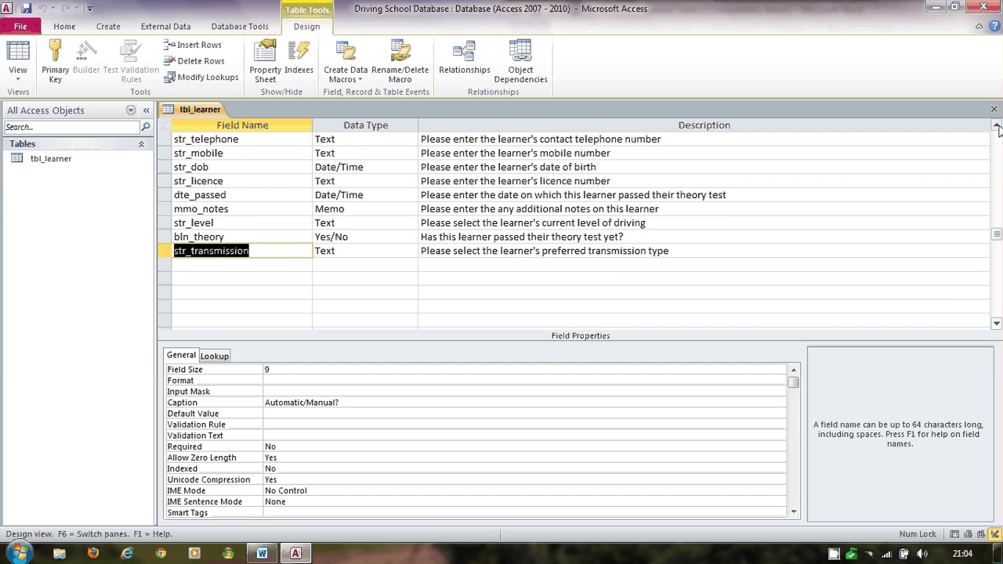
left_click(996, 126)
left_click(997, 126)
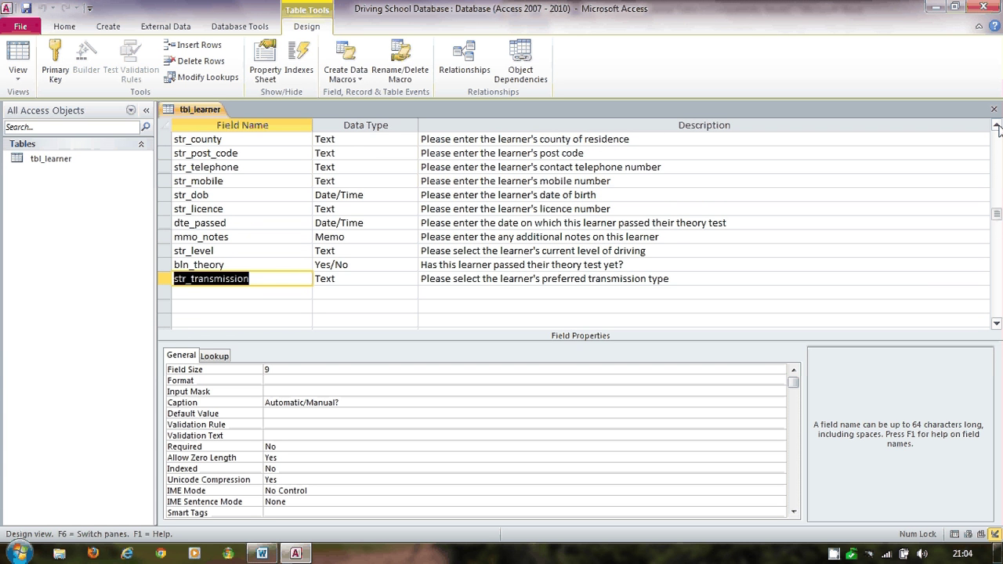